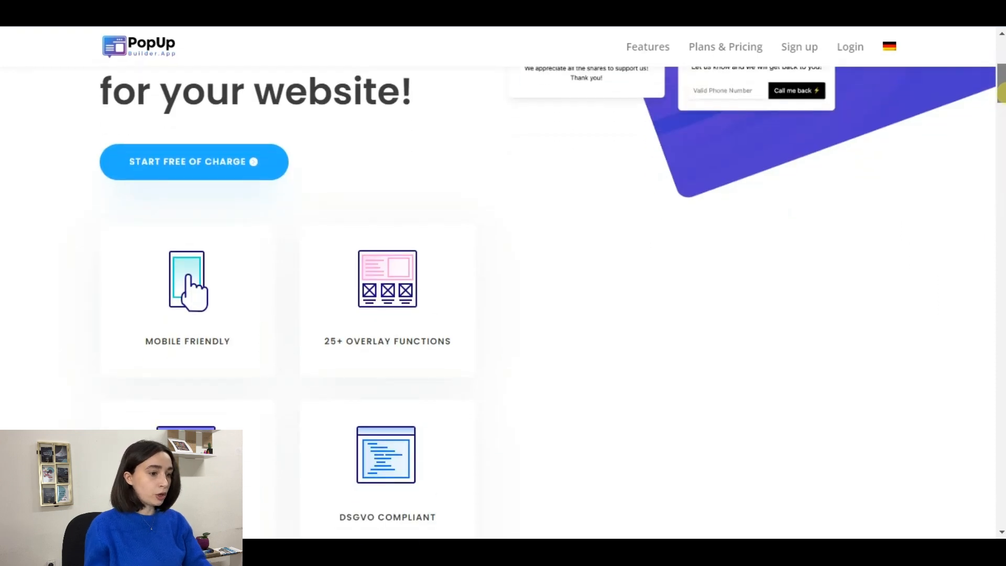
Step: Scroll the landing page past the promo video to the Informative, Coupon and Live Counter tools grid
left_click_drag(1001, 93, 1002, 100)
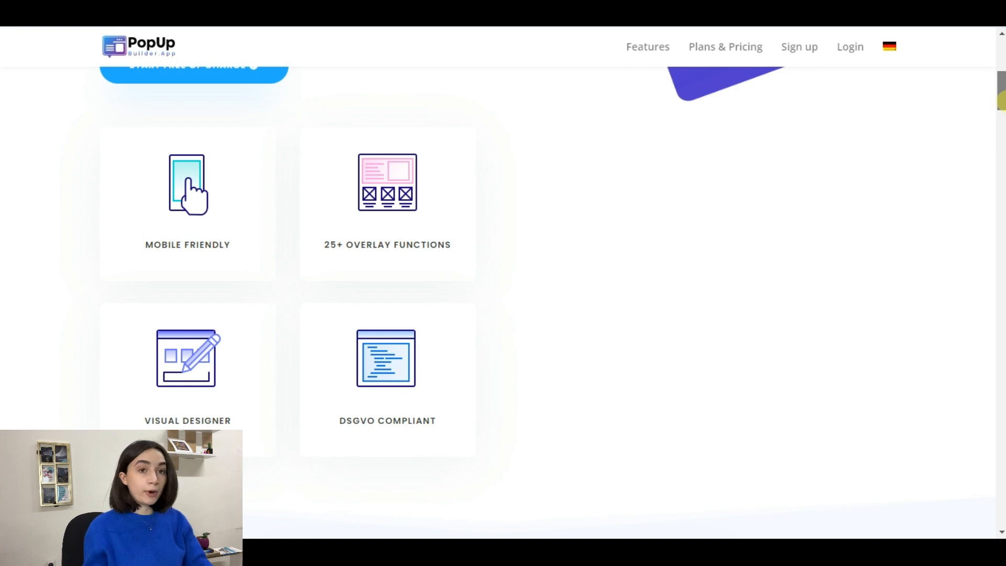
left_click_drag(1001, 99, 1001, 103)
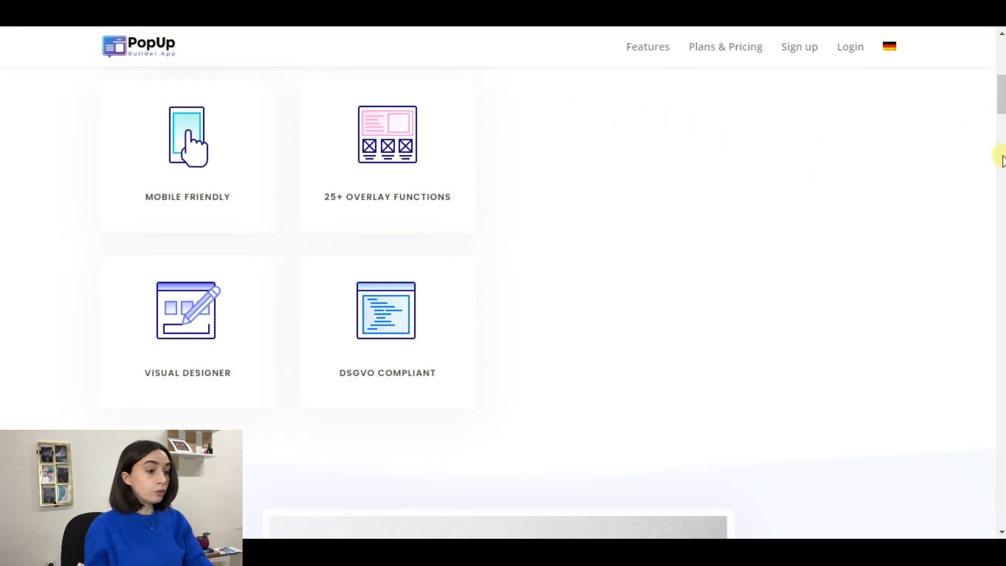
left_click_drag(995, 105, 1000, 133)
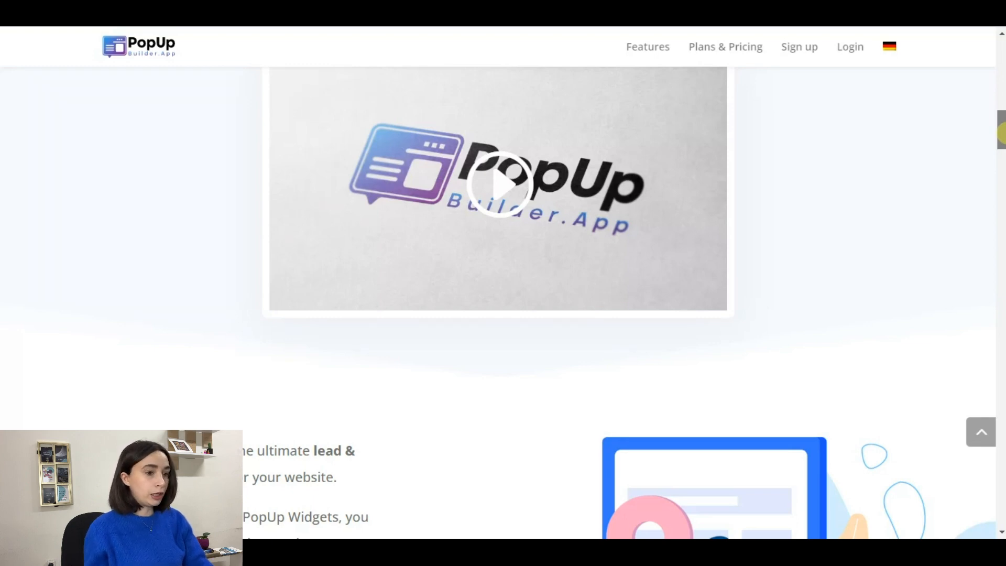
scroll(547, 302, "down", 2)
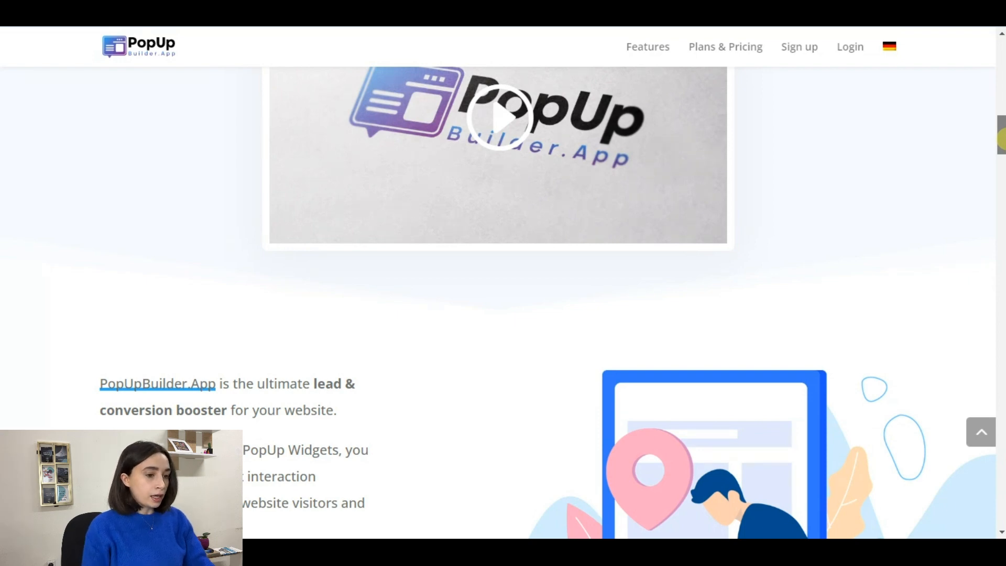
mouse_move(1000, 137)
left_mouse_down()
mouse_move(1000, 102)
mouse_move(1001, 132)
left_mouse_up()
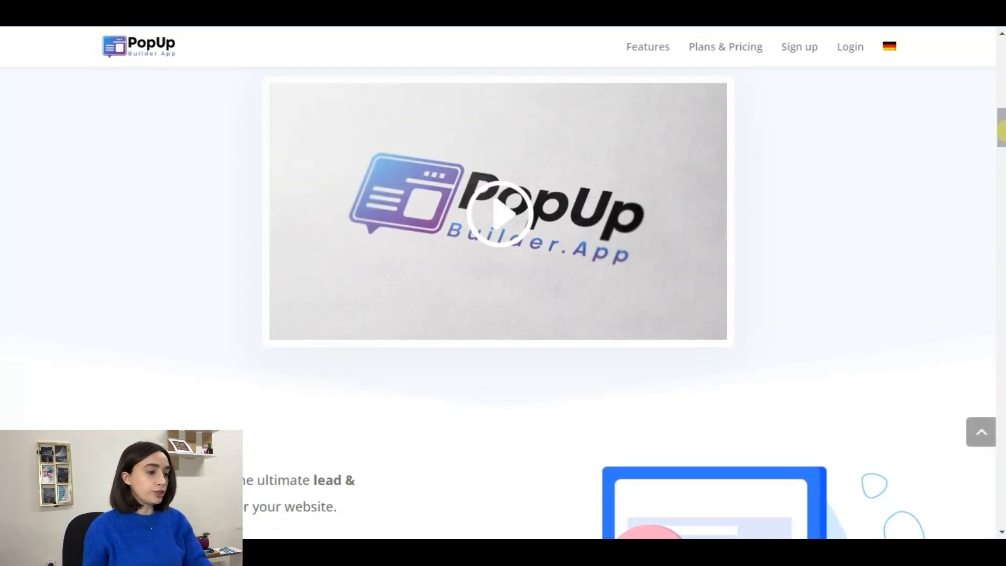
left_click_drag(1001, 131, 1001, 154)
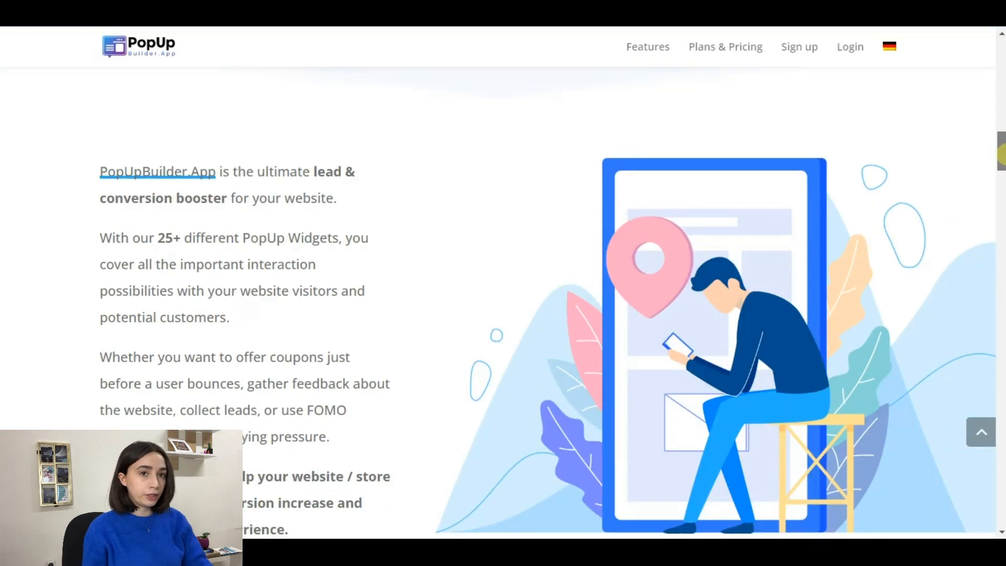
left_click_drag(1001, 154, 1002, 273)
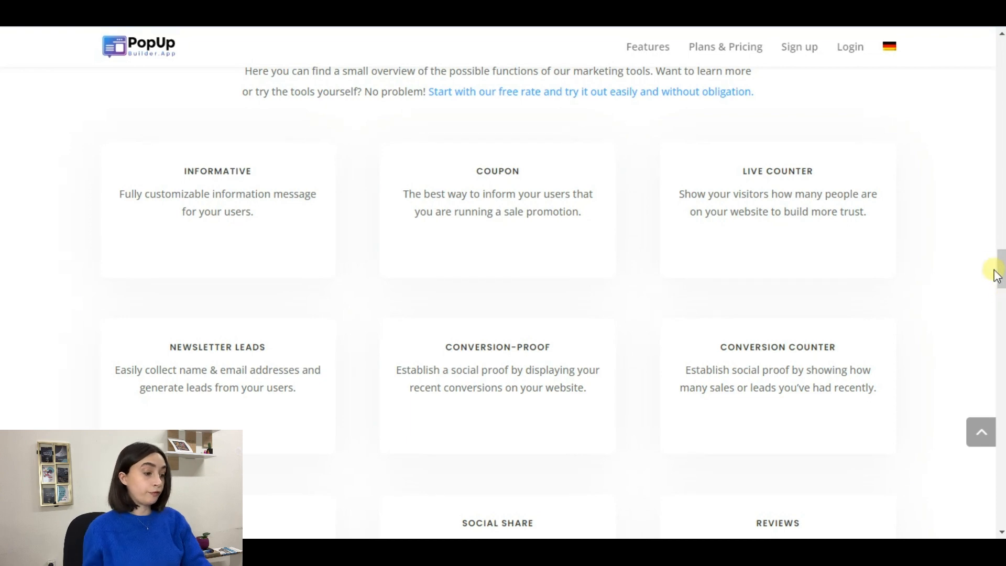
Step: Scroll through the tool cards down to Countdown Collector, then back up to the hero section
scroll(996, 267, "down", 4)
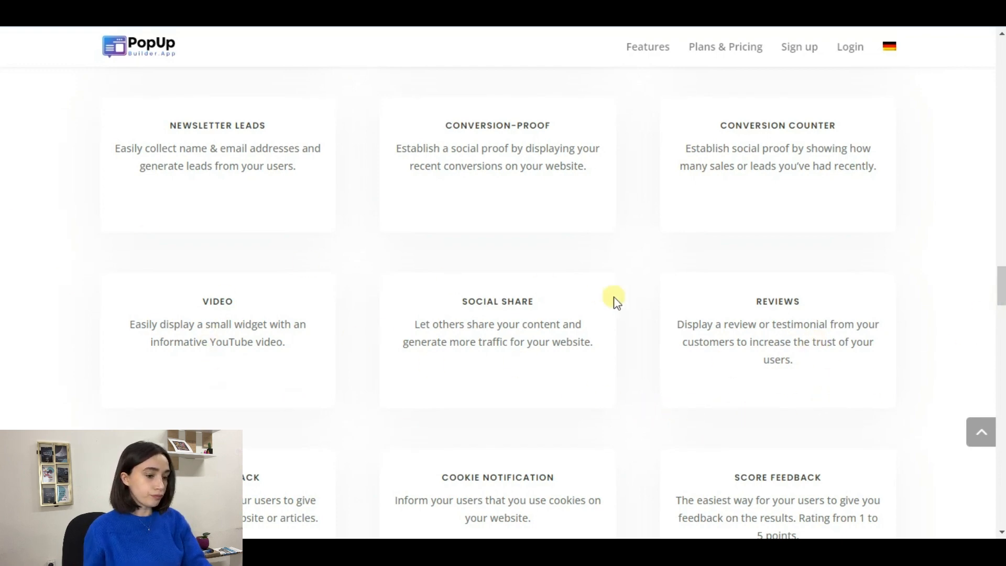
left_click_drag(1001, 295, 1002, 312)
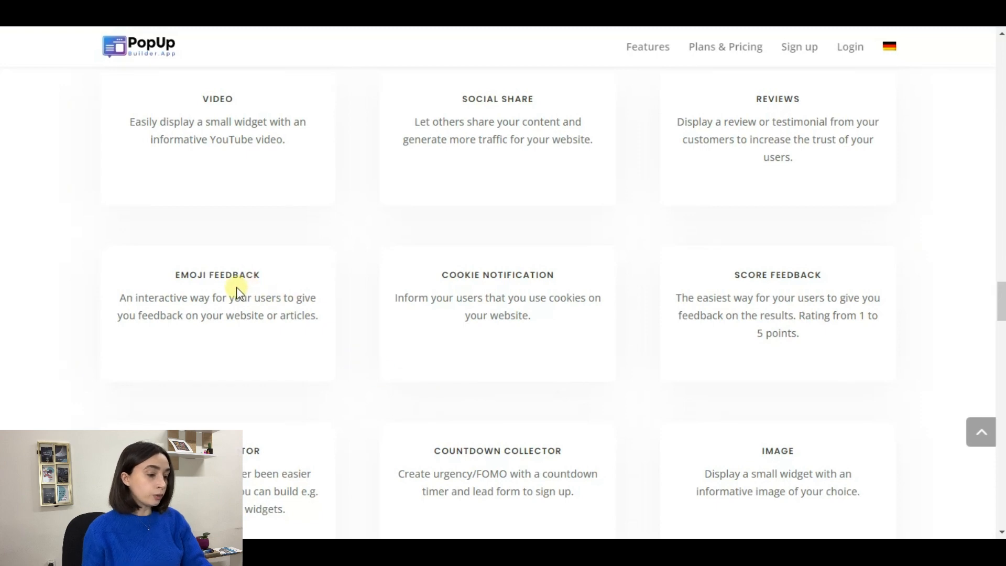
left_click_drag(997, 303, 1000, 325)
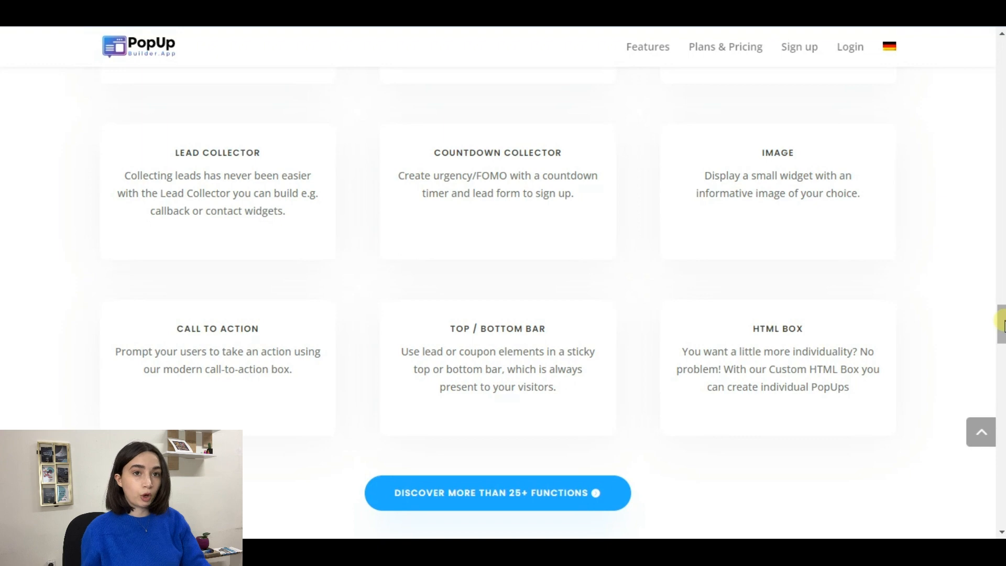
left_click_drag(1001, 322, 1002, 328)
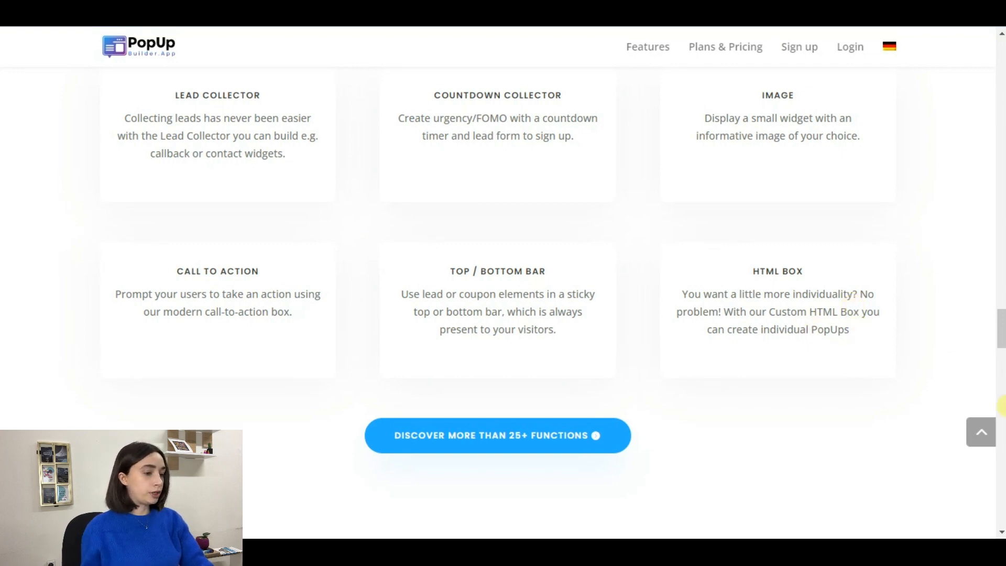
left_click_drag(1001, 330, 1002, 423)
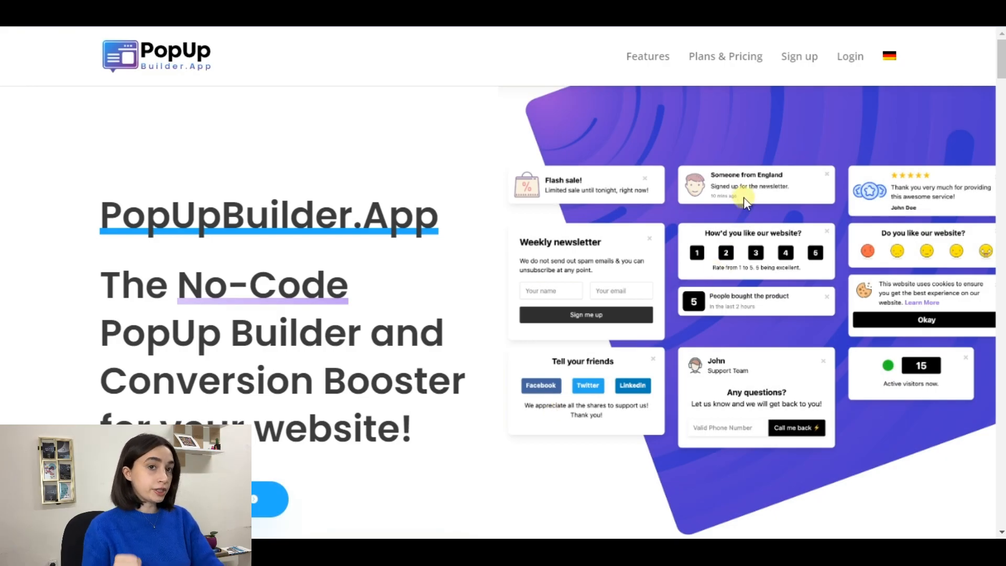
Step: Log in to the account dashboard and bring up the Create a new campaign form
left_click(847, 62)
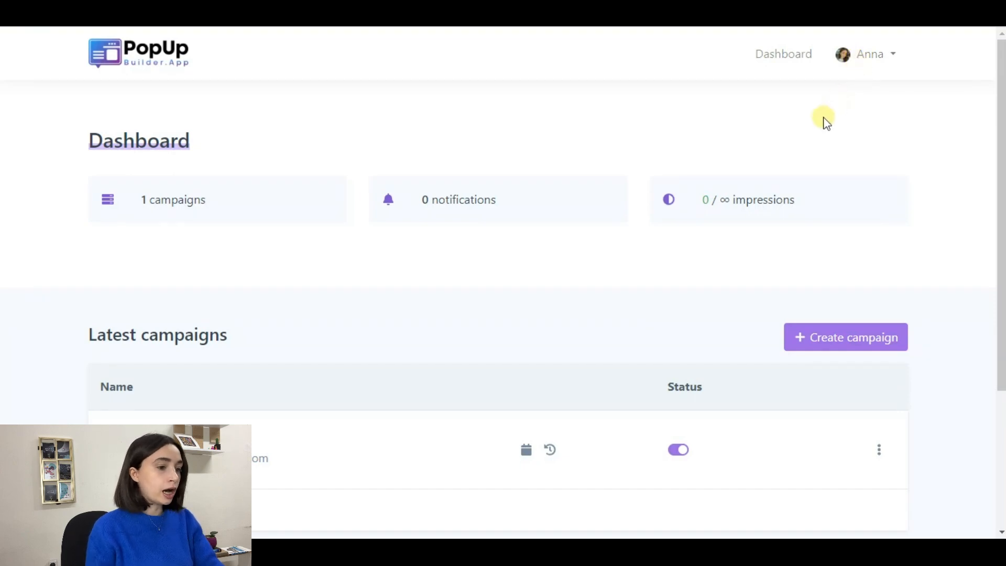
scroll(608, 301, "down", 4)
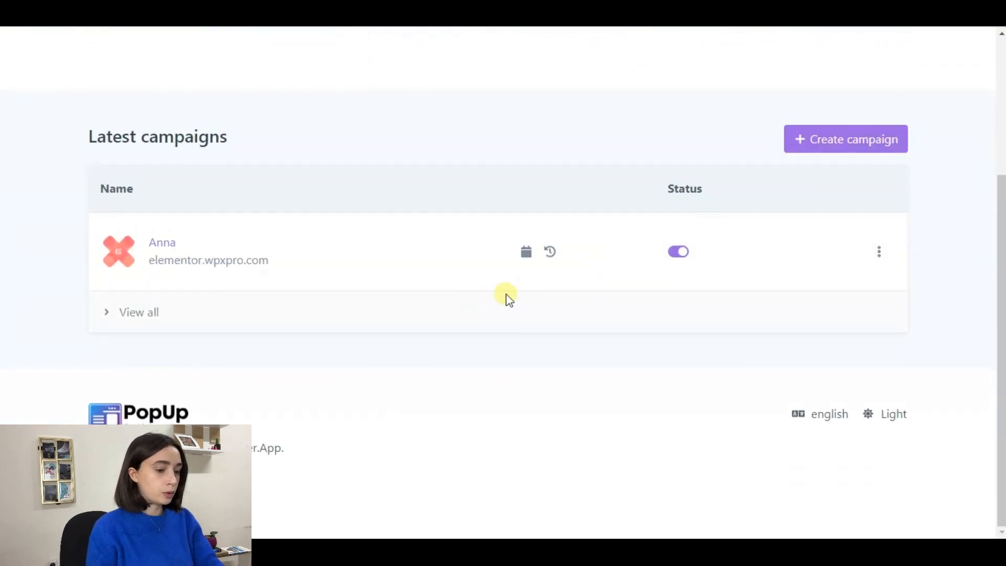
scroll(421, 301, "up", 4)
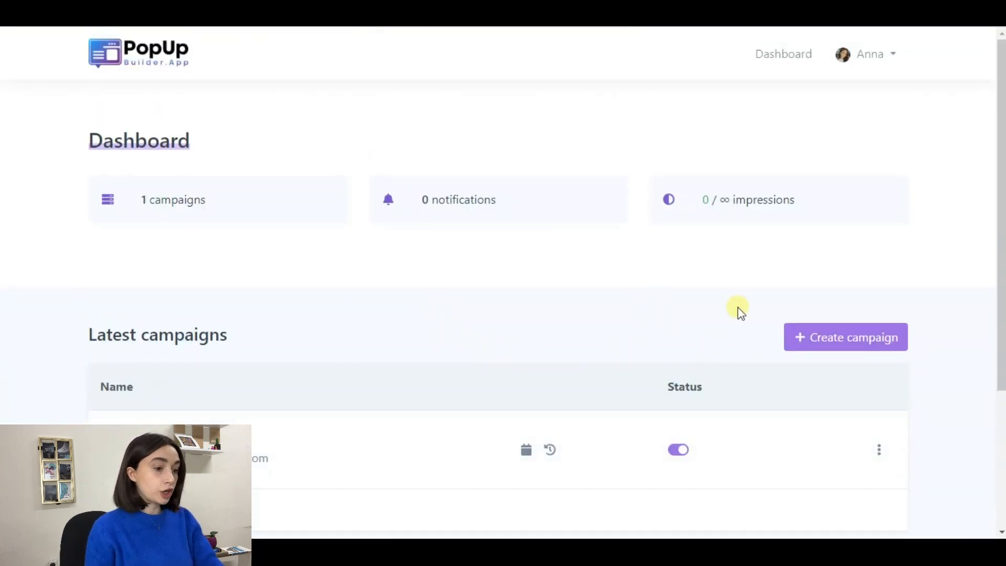
left_click(805, 339)
left_click(484, 209)
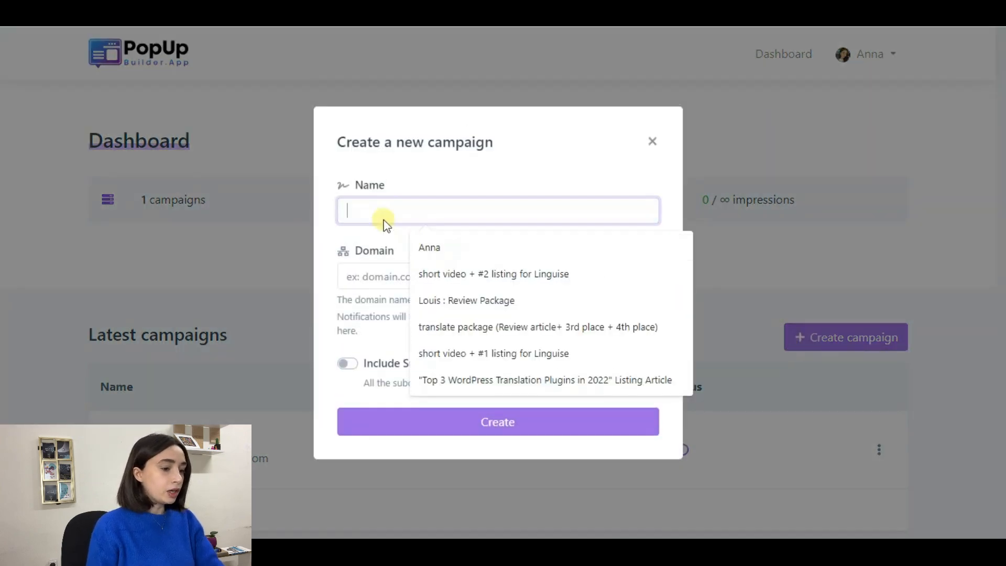
left_click(388, 255)
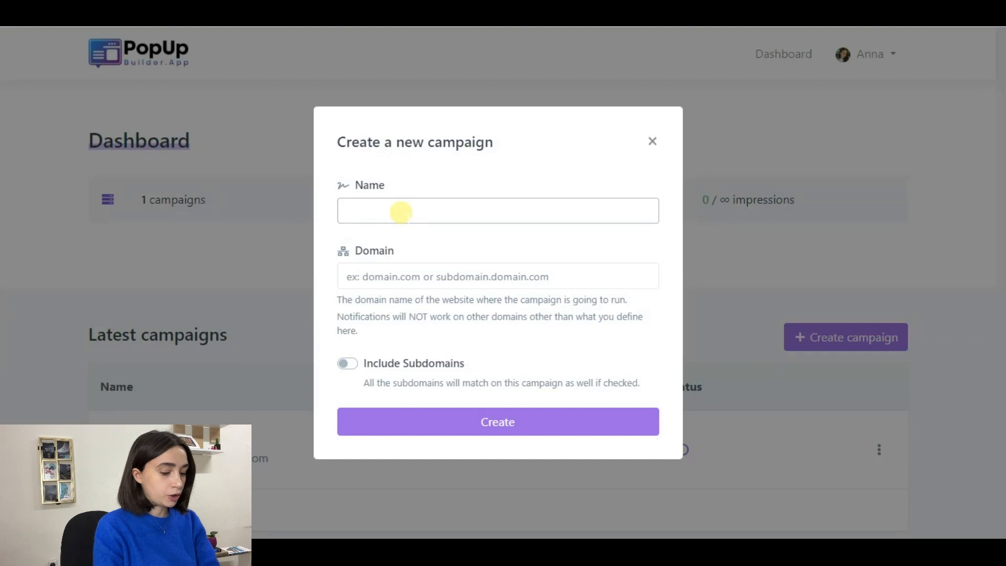
left_click(401, 212)
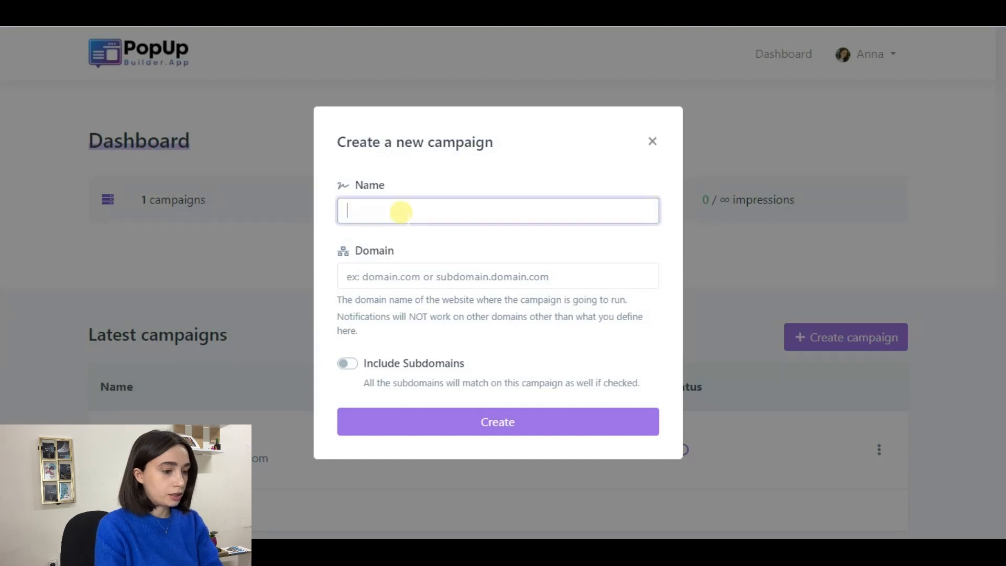
type("Countdw")
key("BackSpace")
type("own")
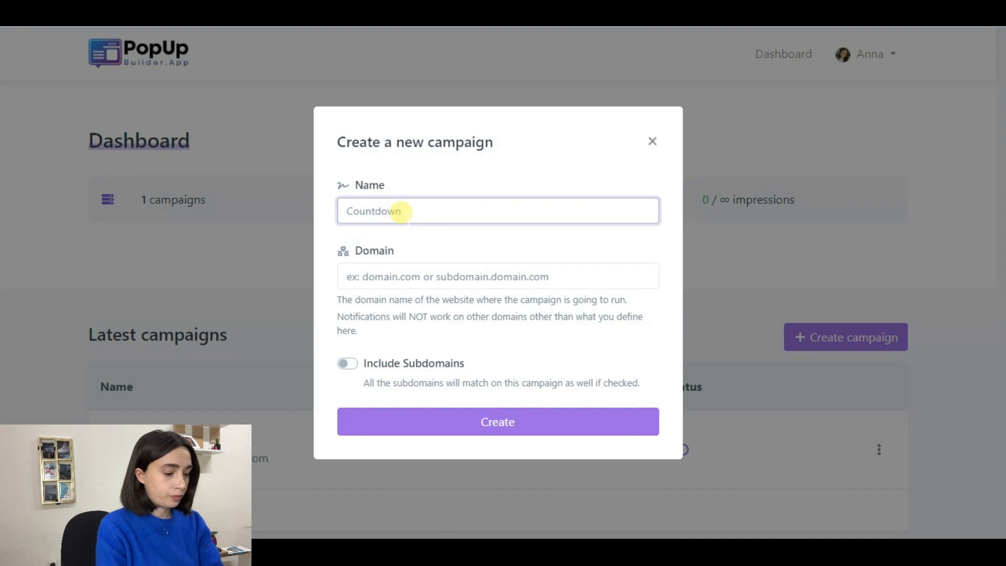
left_click(445, 274)
type("https://test.wpshareapps.com/homepage-2/")
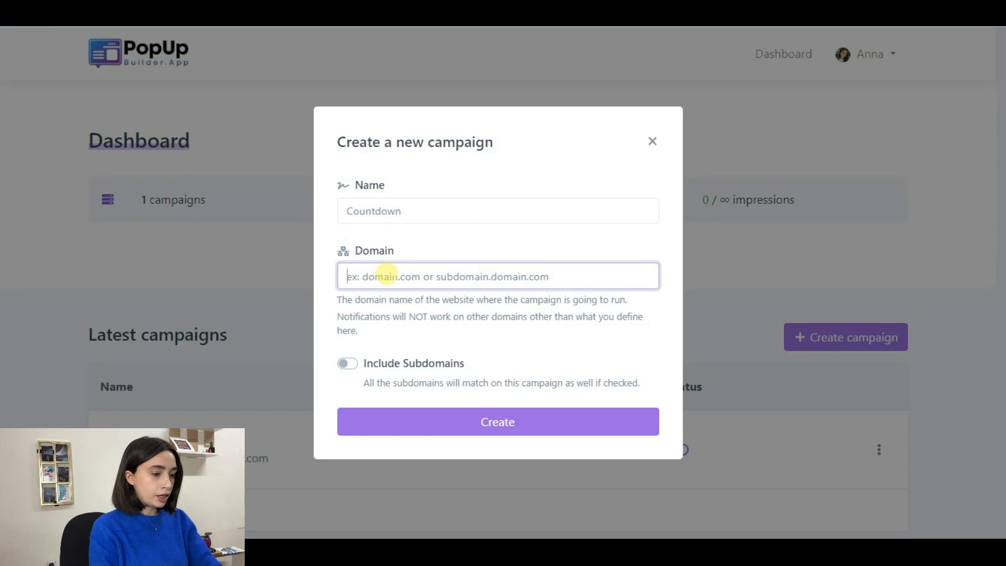
type("https://test.wpchampions.com/homepage-2/")
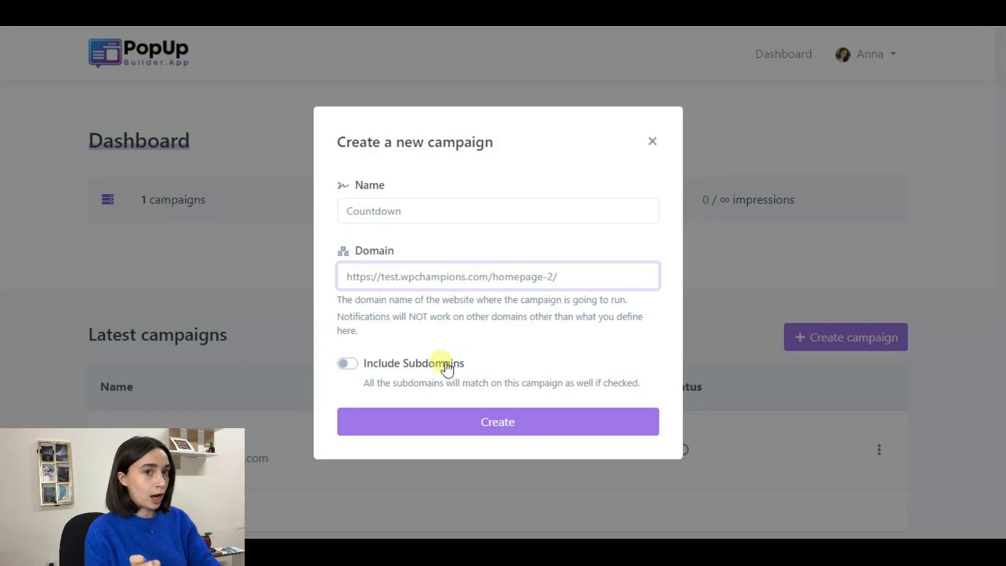
left_click(355, 363)
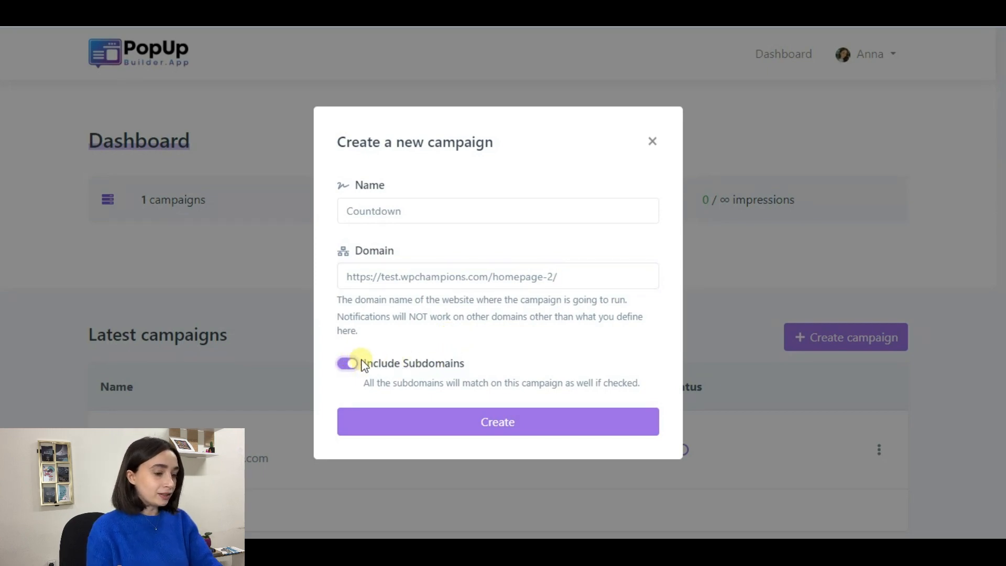
left_click(502, 422)
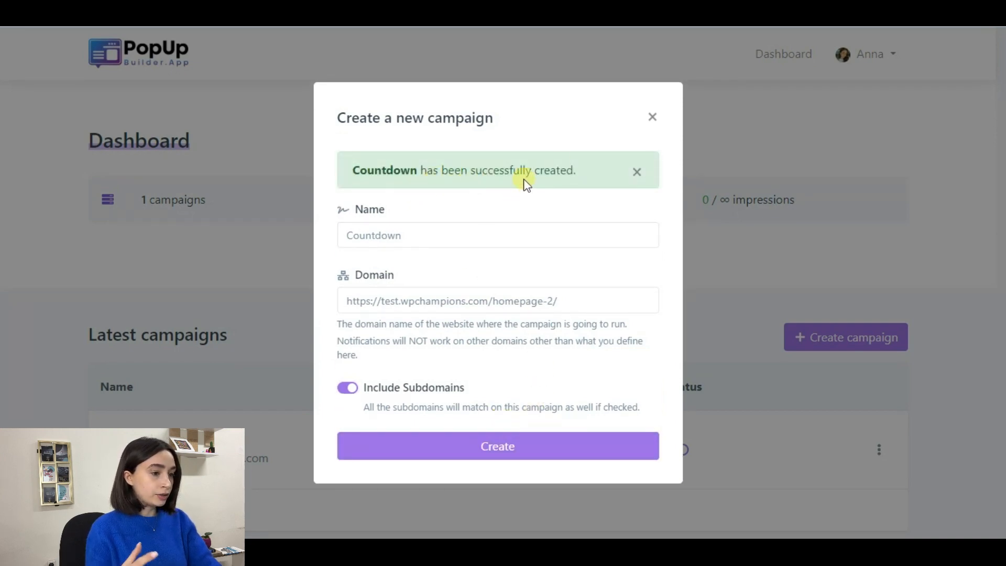
left_click(649, 126)
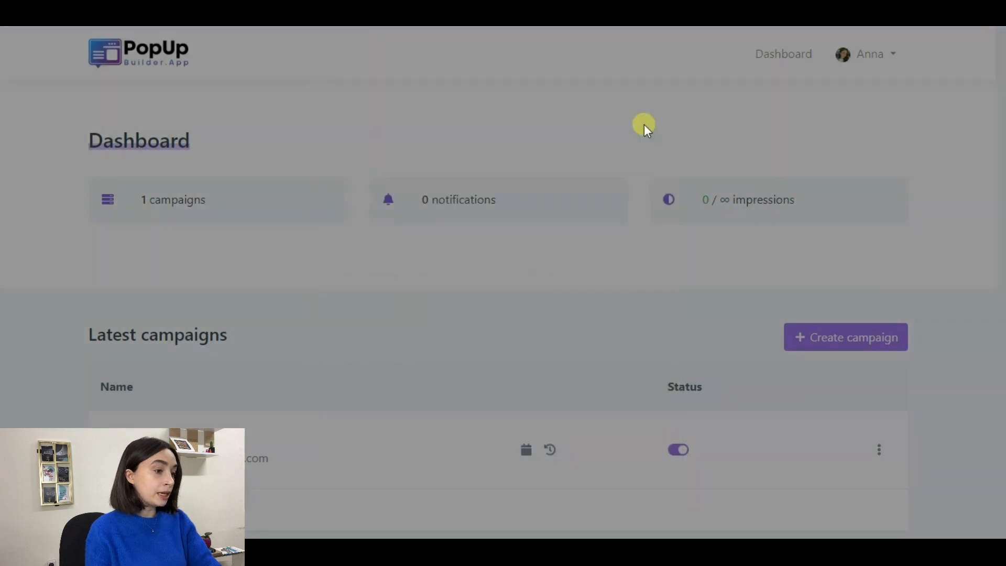
Step: Go from the Dashboard's campaigns list into the Countdown campaign
scroll(550, 242, "down", 4)
scroll(461, 278, "up", 4)
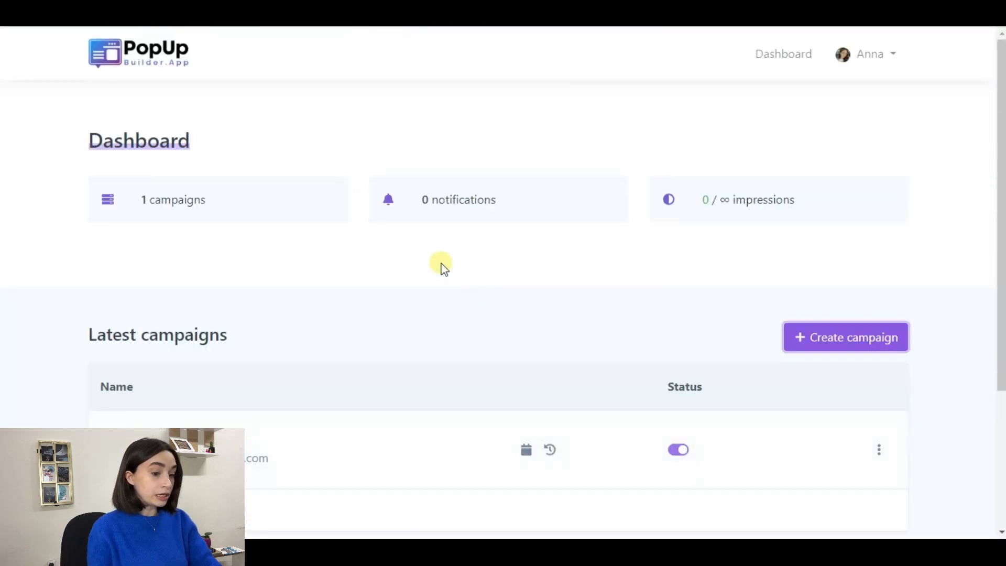
left_click(292, 200)
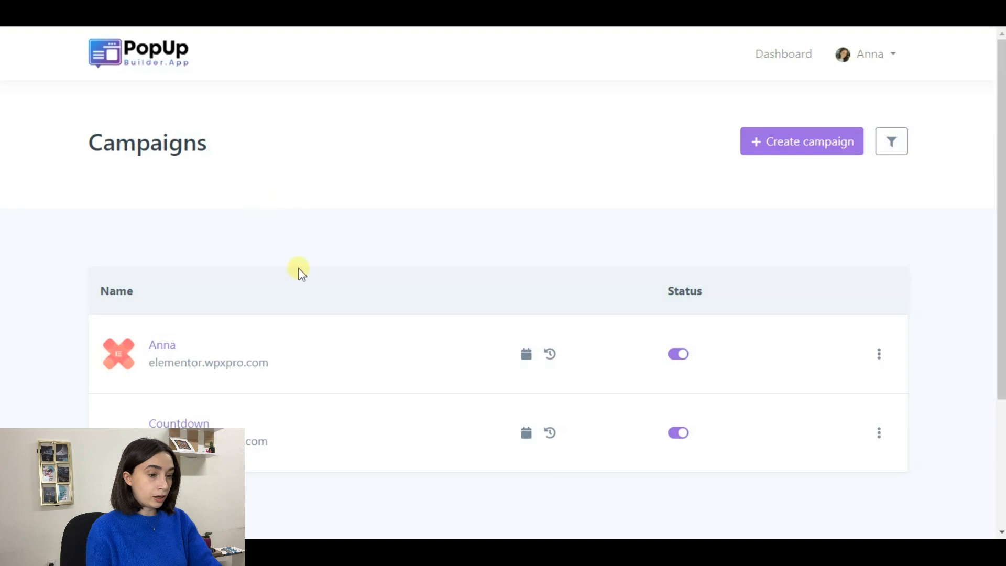
scroll(315, 304, "down", 3)
scroll(209, 257, "up", 3)
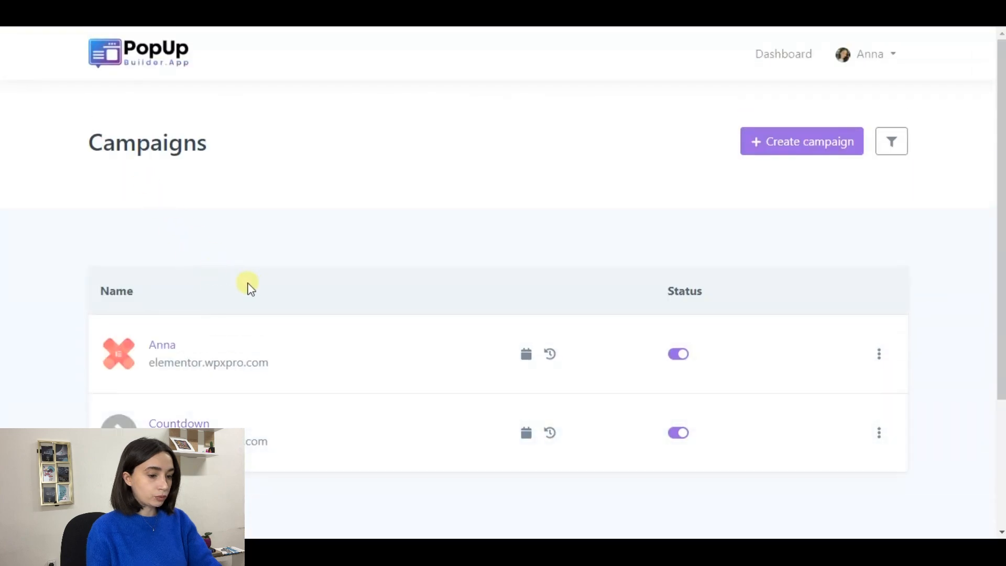
scroll(241, 287, "down", 3)
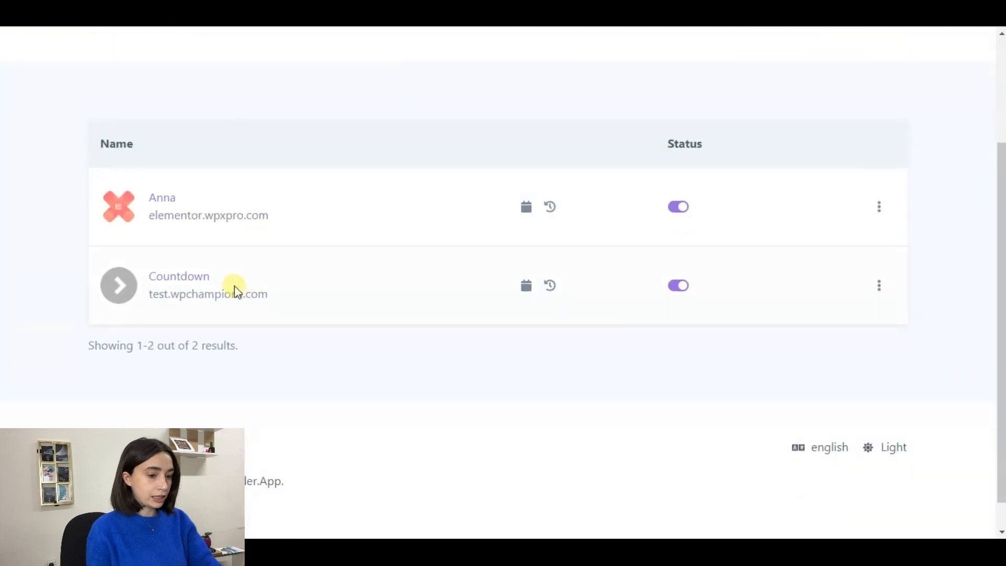
left_click(195, 286)
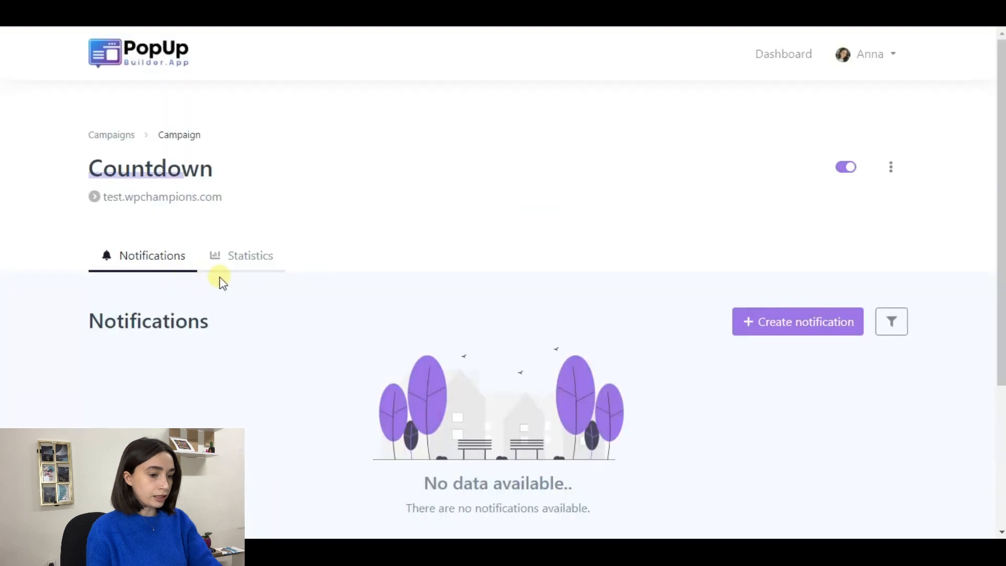
scroll(371, 233, "down", 2)
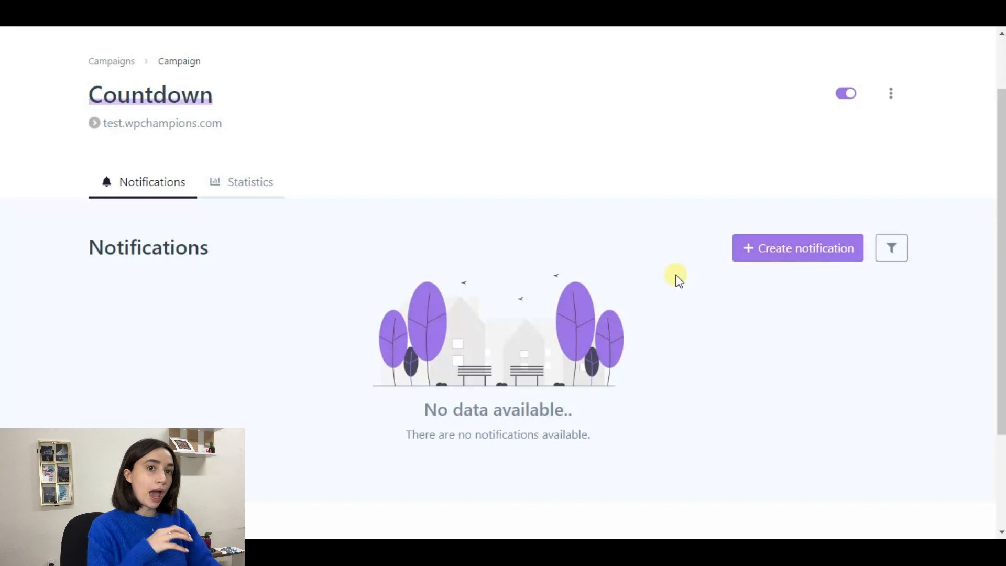
Step: Start a new notification for the campaign and create it as a Countdown Collector type
left_click(767, 250)
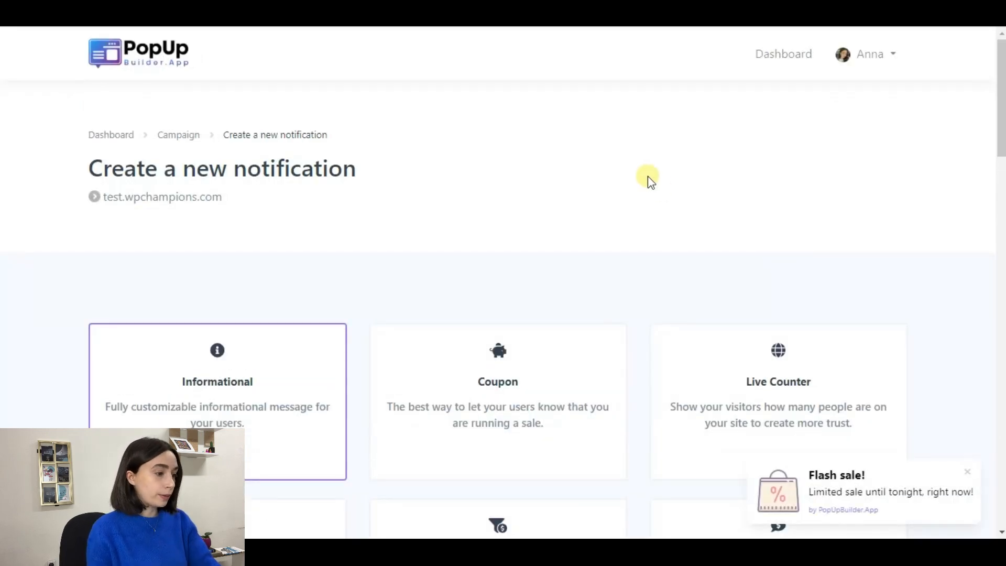
scroll(646, 180, "down", 3)
scroll(663, 218, "down", 8)
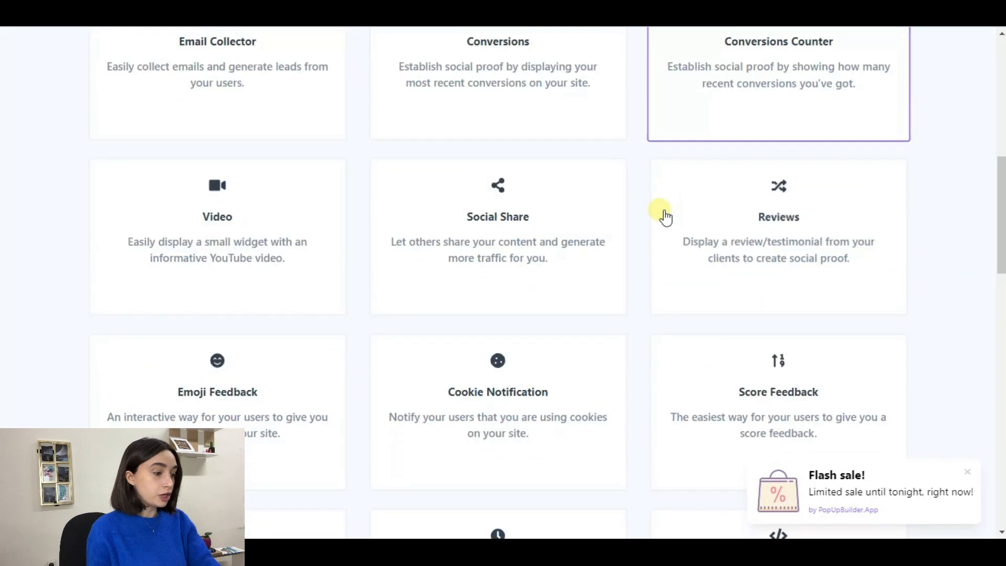
scroll(665, 218, "down", 1)
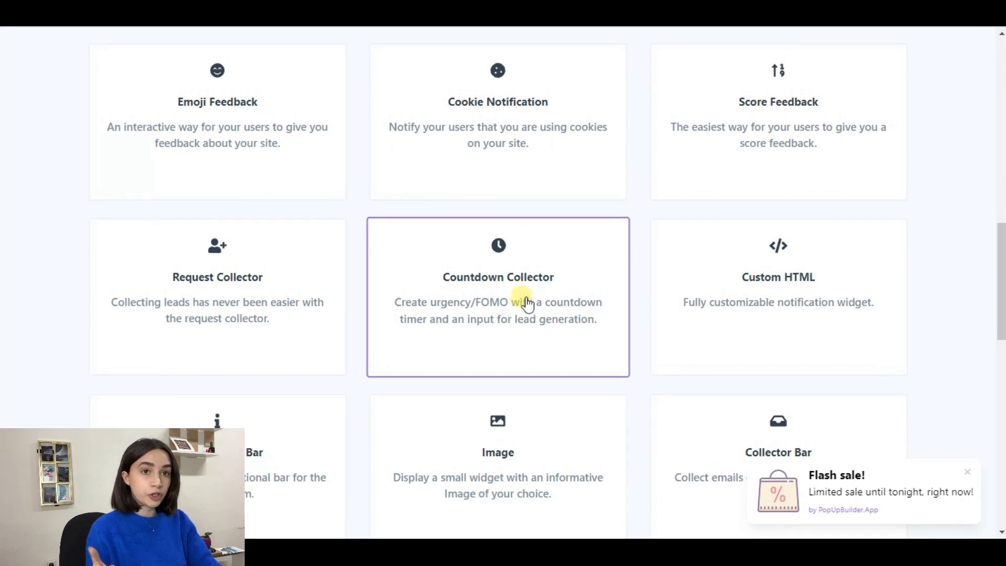
scroll(524, 306, "up", 8)
scroll(665, 215, "down", 4)
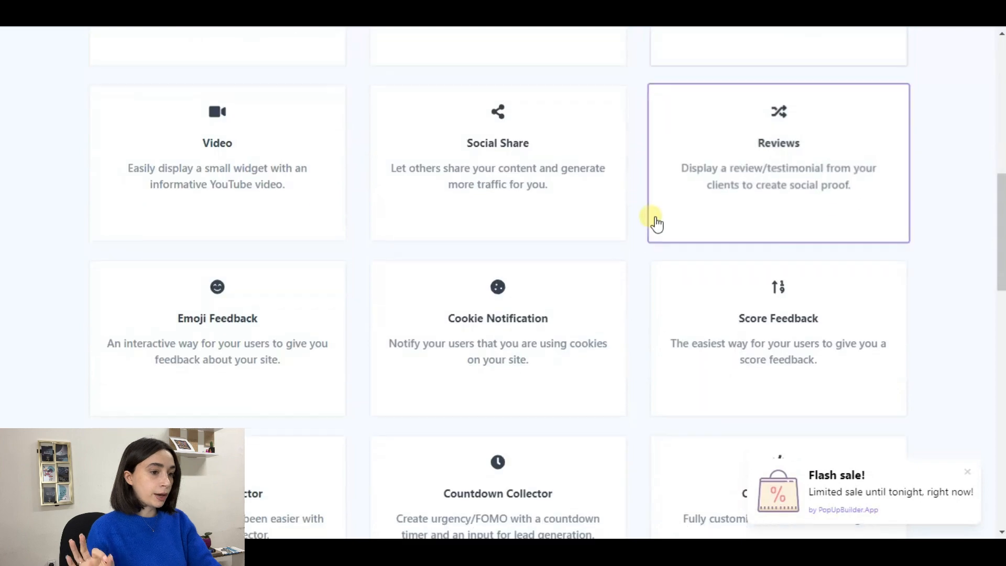
scroll(644, 228, "down", 3)
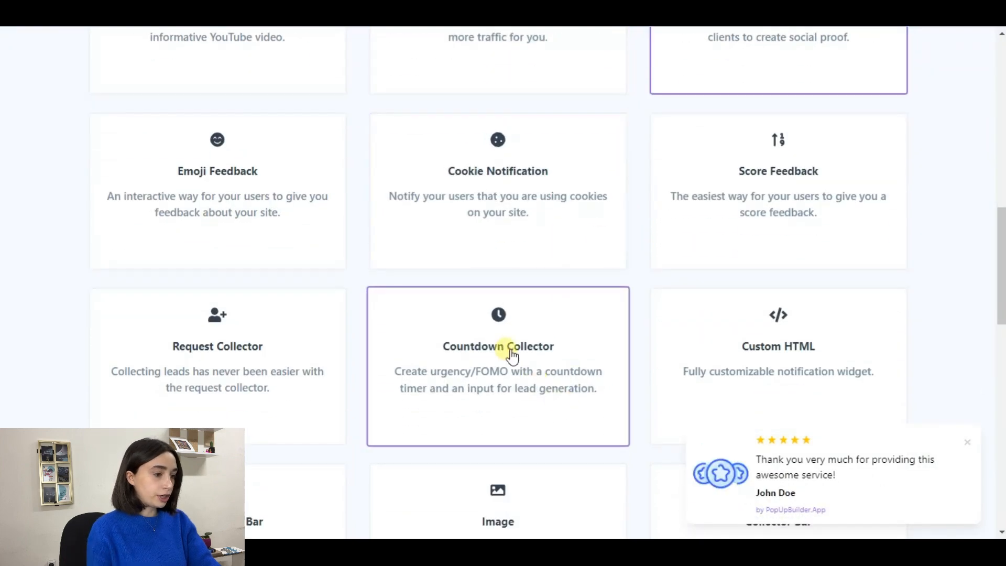
scroll(511, 345, "down", 4)
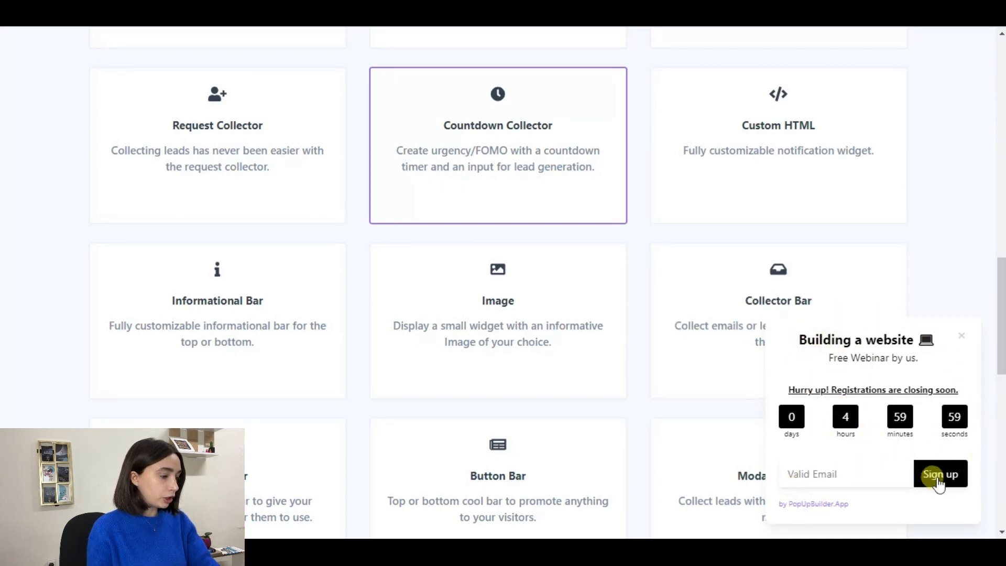
scroll(702, 373, "down", 10)
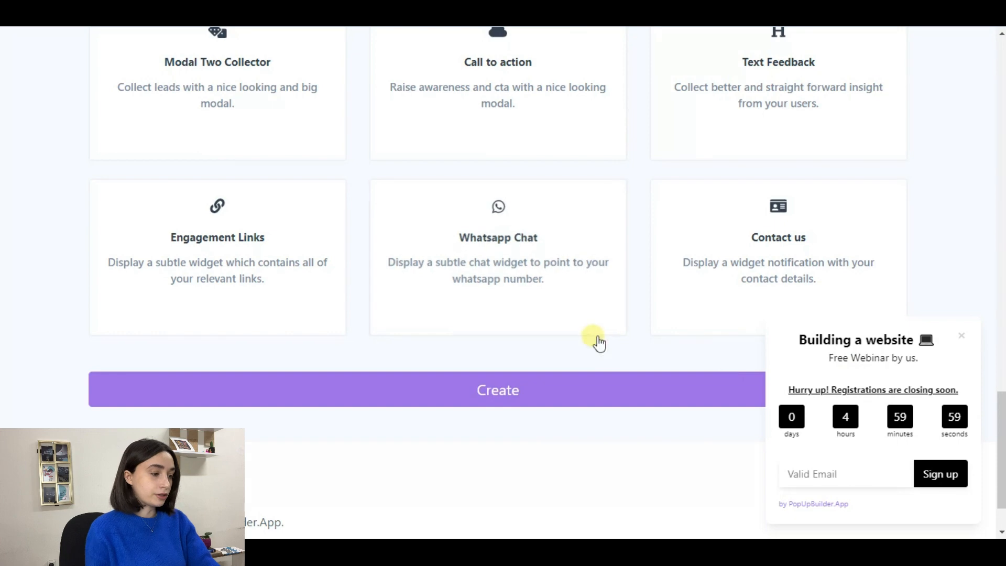
left_click(564, 390)
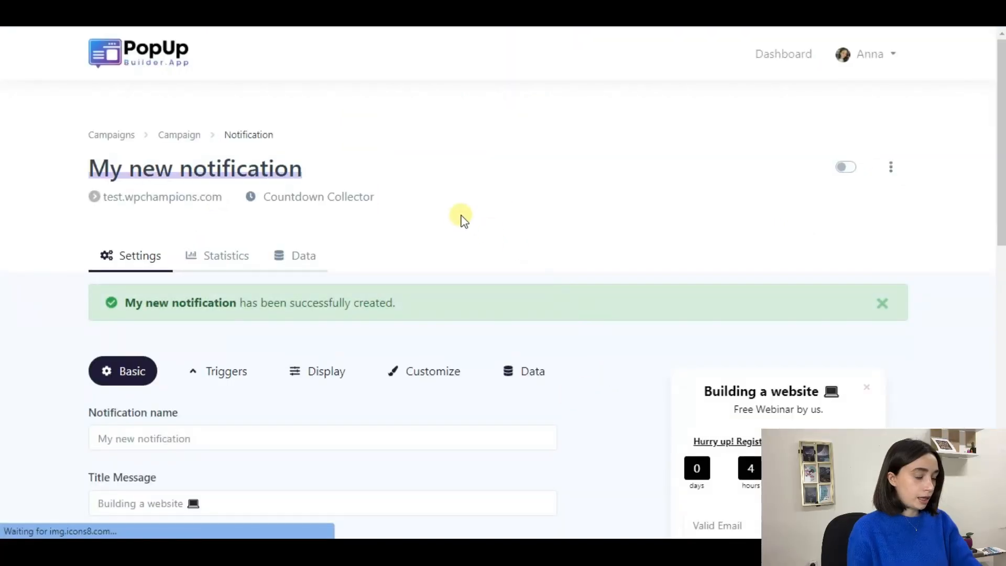
Step: Replace the notification name 'My new notification' with 'Grab Now!'
scroll(468, 219, "down", 3)
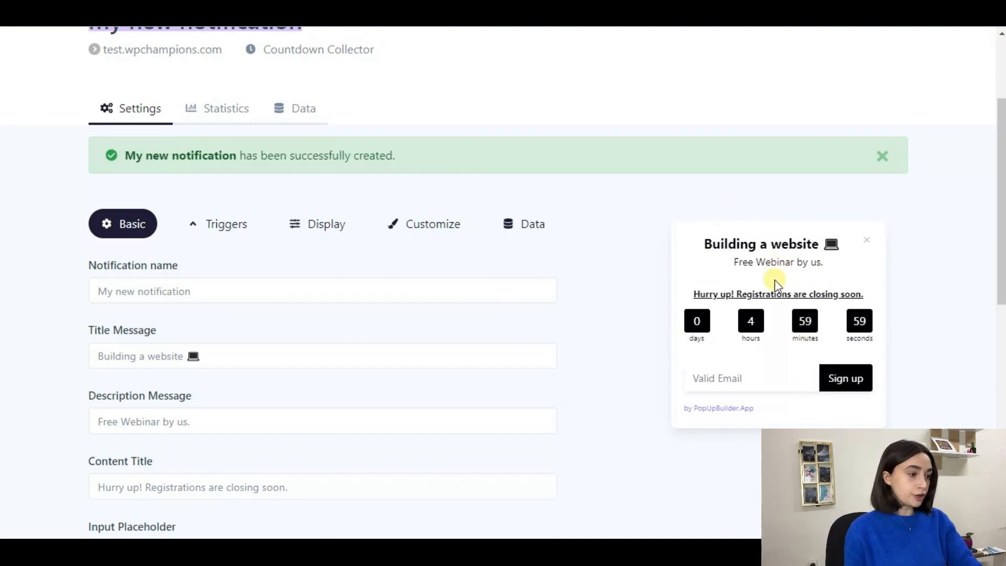
left_click(338, 281)
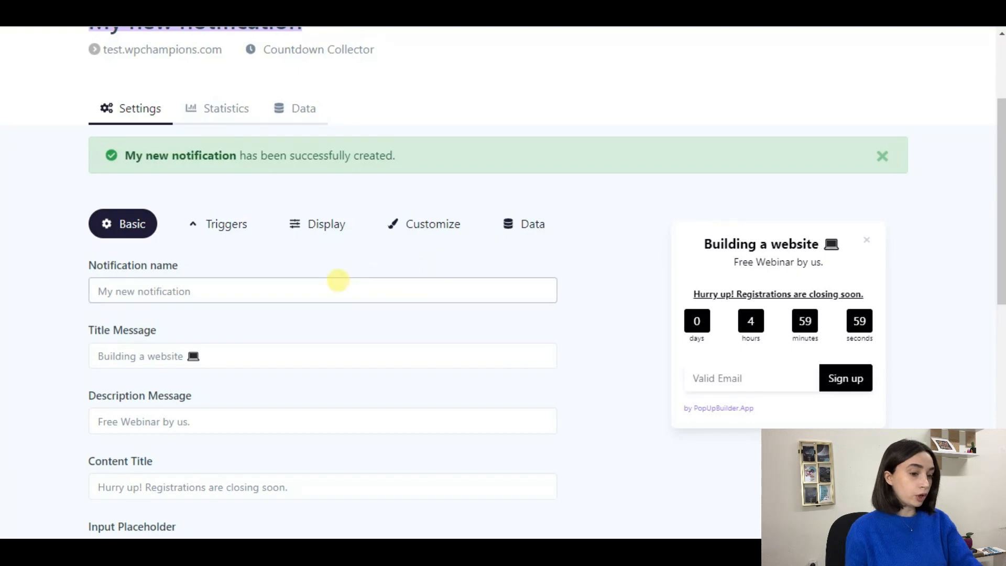
scroll(347, 276, "down", 2)
left_click(211, 221)
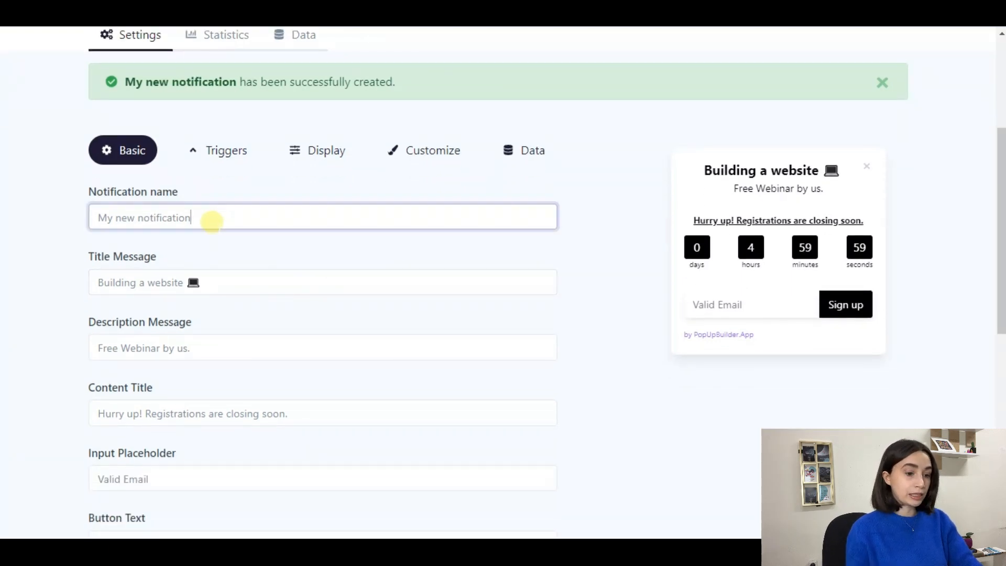
double_click(210, 219)
left_click(220, 216)
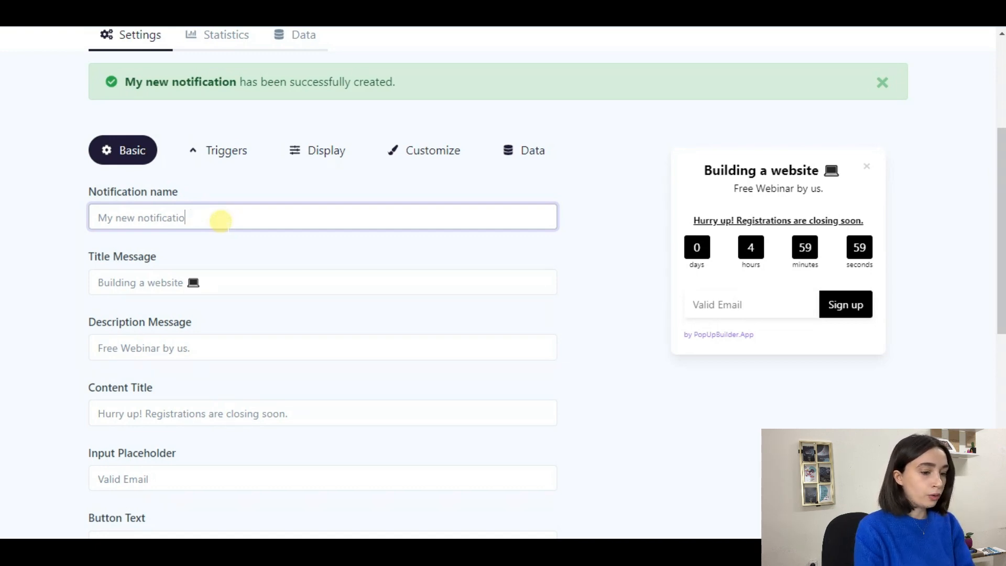
key("BackSpace")
key("BackSpace")
key("BackSpace")
key("BackSpace")
key("BackSpace")
key("BackSpace")
key("BackSpace")
key("BackSpace")
key("BackSpace")
key("BackSpace")
key("BackSpace")
key("BackSpace")
key("BackSpace")
key("BackSpace")
key("BackSpace")
key("BackSpace")
key("BackSpace")
key("BackSpace")
type("G")
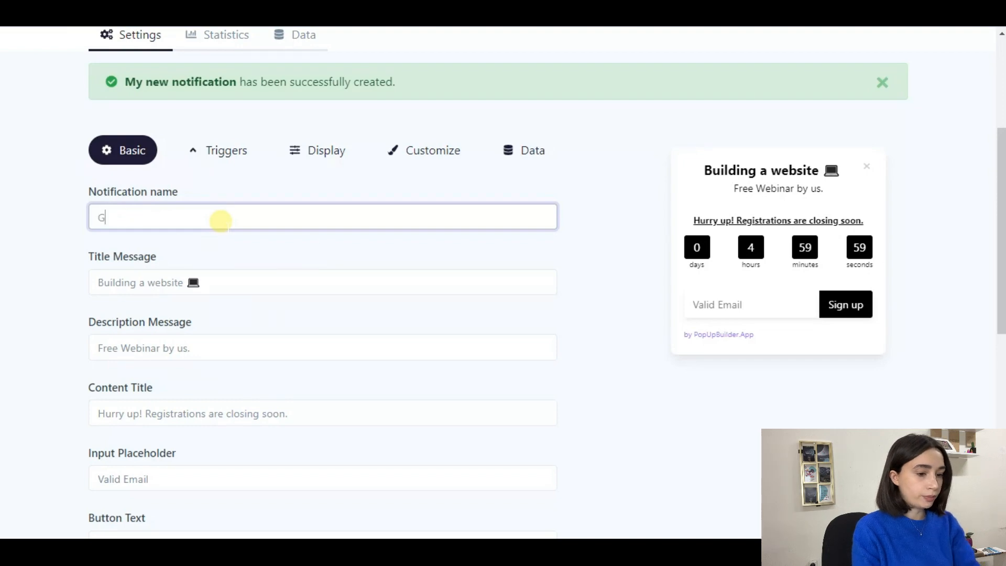
type("rab Now!")
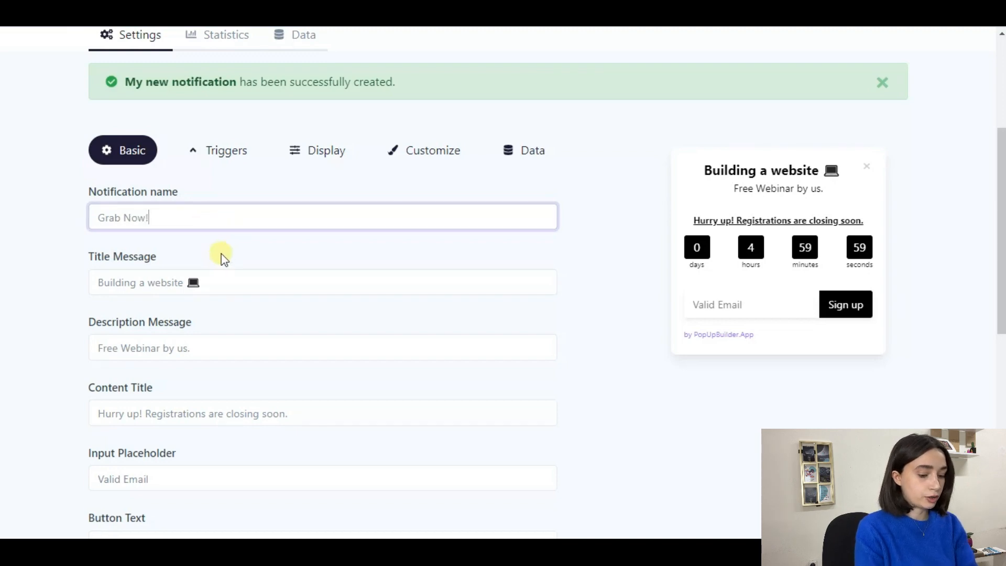
scroll(220, 256, "down", 1)
left_click(210, 207)
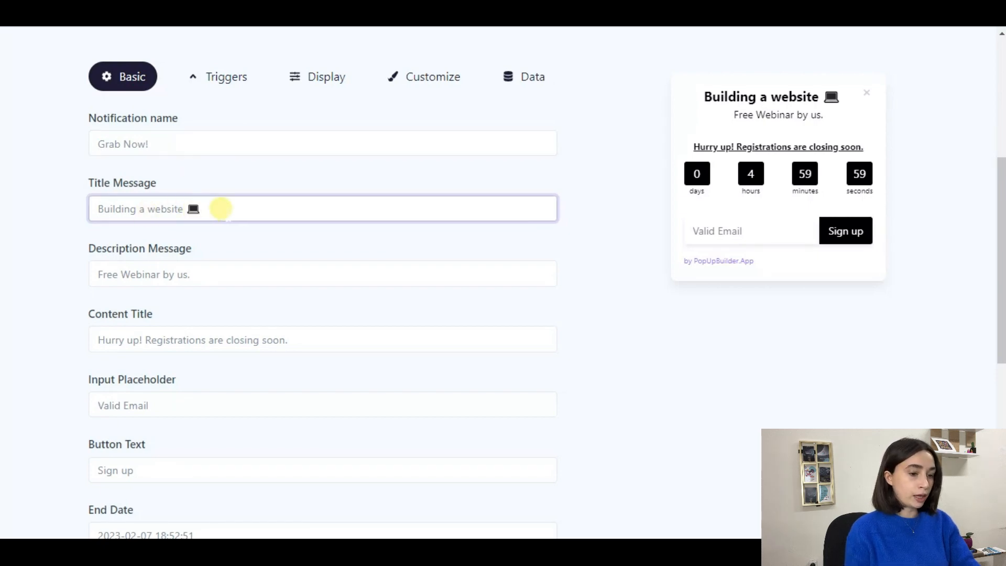
Step: Change the title message to 'Grab Now!⏳', adding the hourglass emoji from the emoji picker
triple_click(180, 143)
key("ctrl+c")
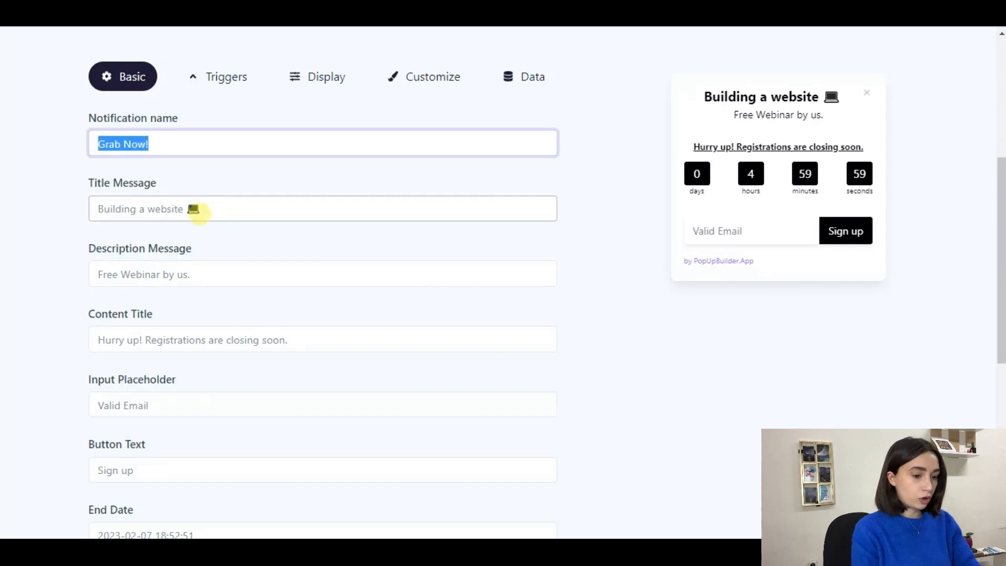
triple_click(214, 208)
key("ctrl+v")
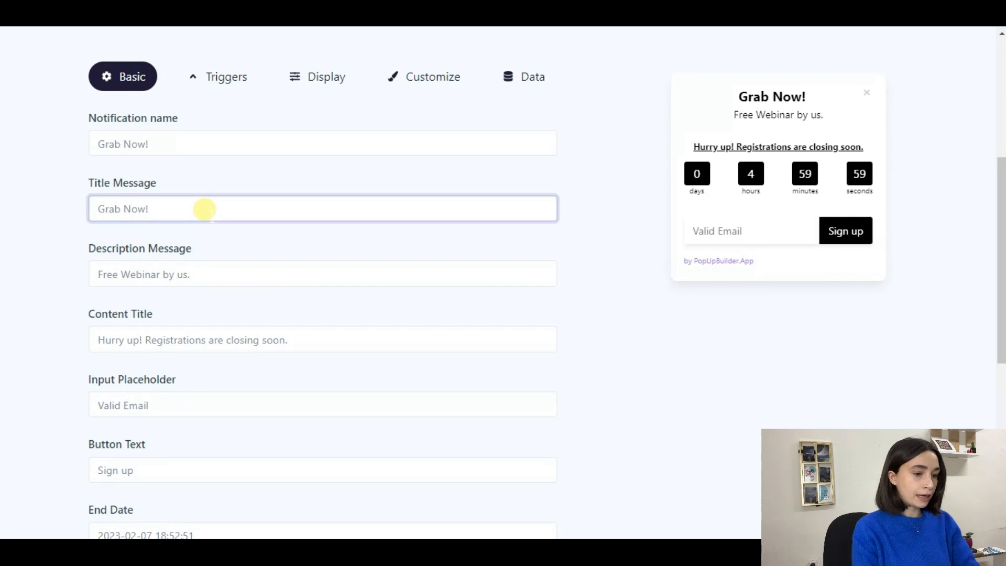
key("super+period")
type("t")
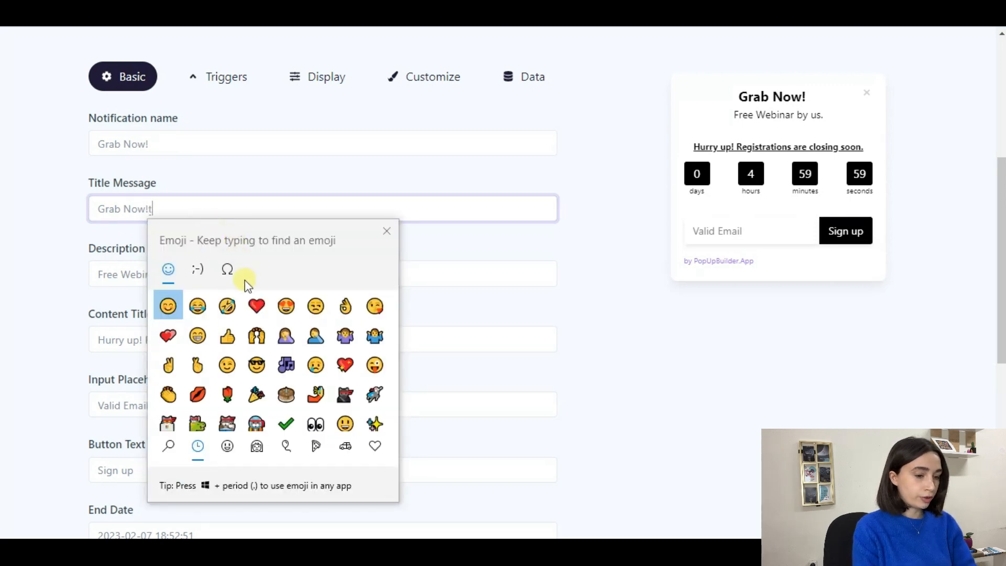
type("ime")
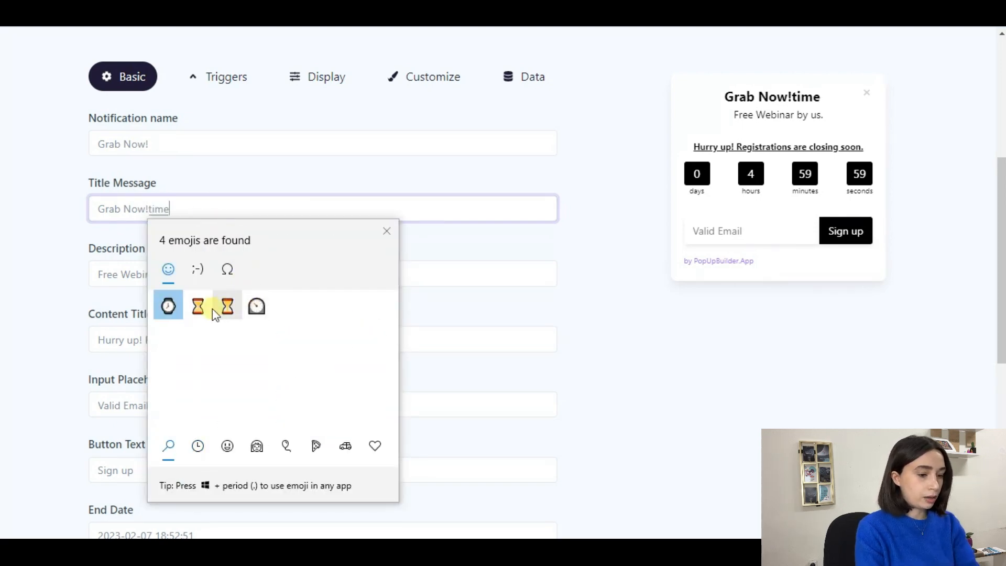
left_click(204, 311)
left_click(231, 210)
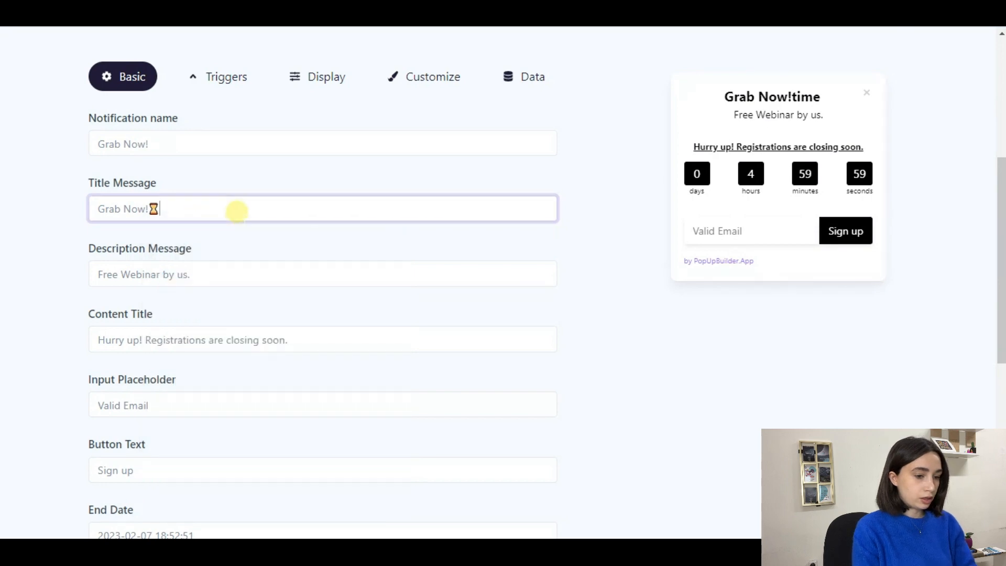
Step: Select all of the existing description message text
scroll(261, 257, "down", 1)
left_click(204, 201)
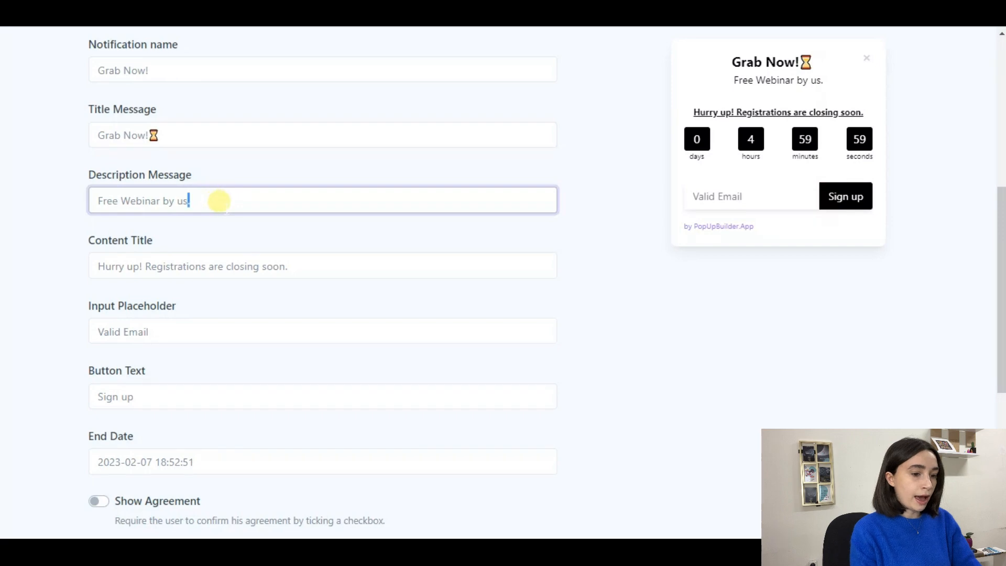
key("ctrl+a")
Step: Set the description message to 'Sales for only today'
type("Sales for only roday")
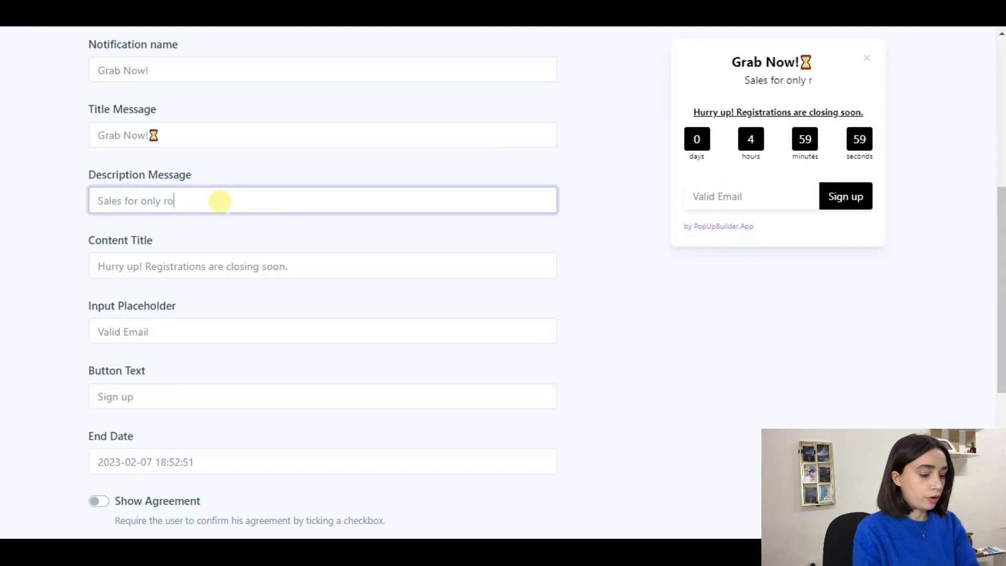
key("BackSpace")
key("BackSpace")
key("BackSpace")
key("BackSpace")
key("BackSpace")
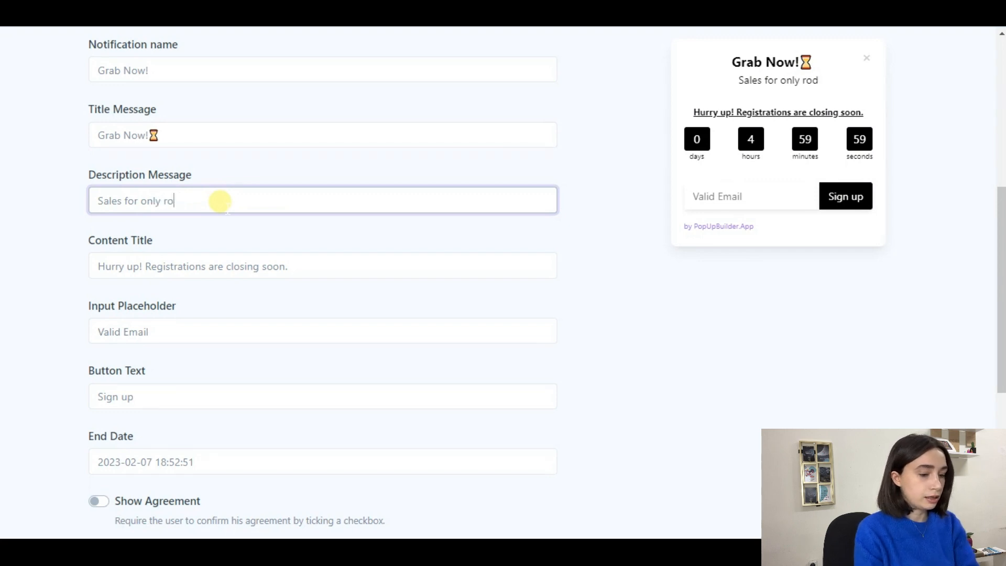
type("today")
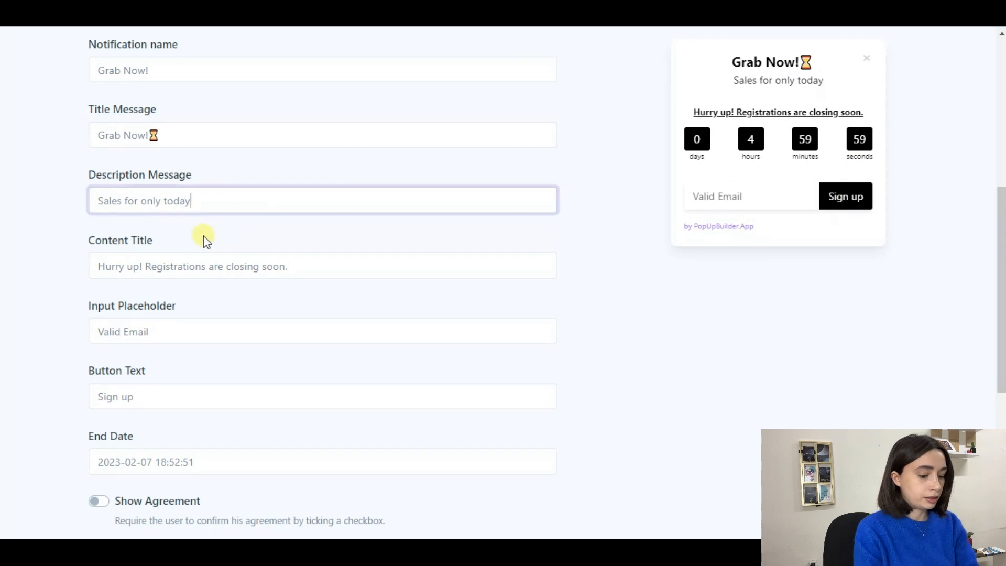
Step: Trim the content title to 'Hurry up!' and check the input placeholder and button text
left_click(224, 267)
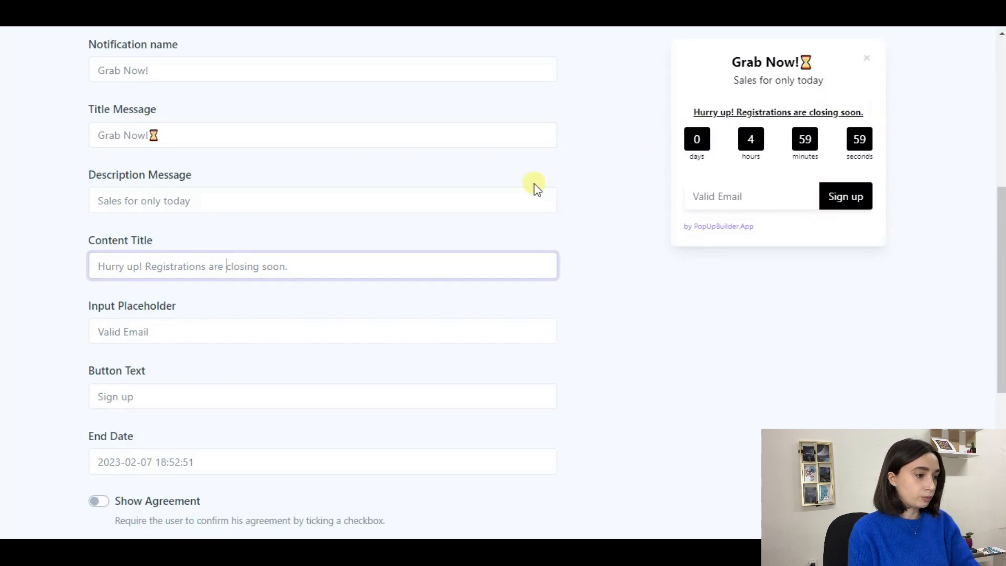
left_click_drag(288, 266, 150, 270)
key("BackSpace")
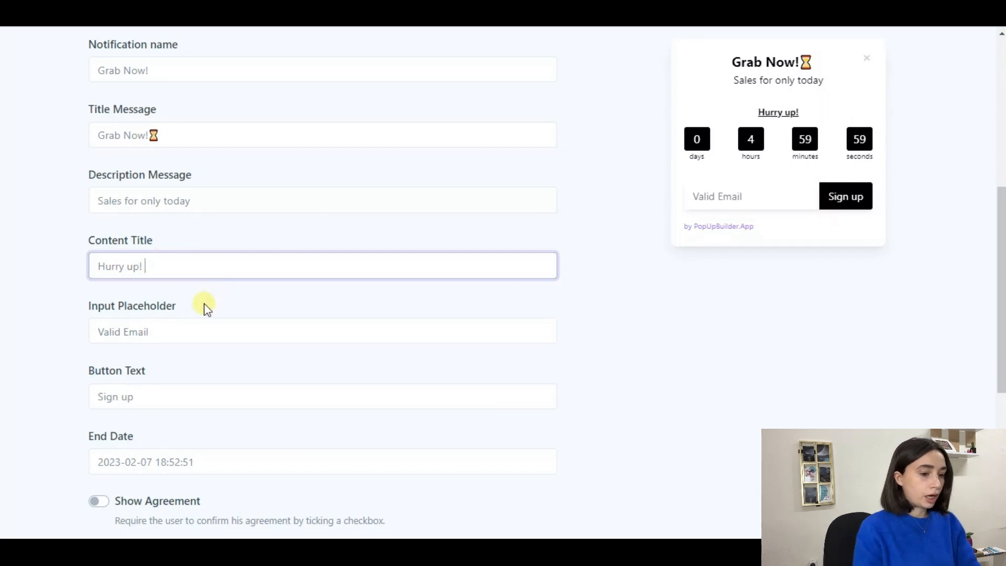
scroll(116, 287, "down", 2)
left_click(129, 258)
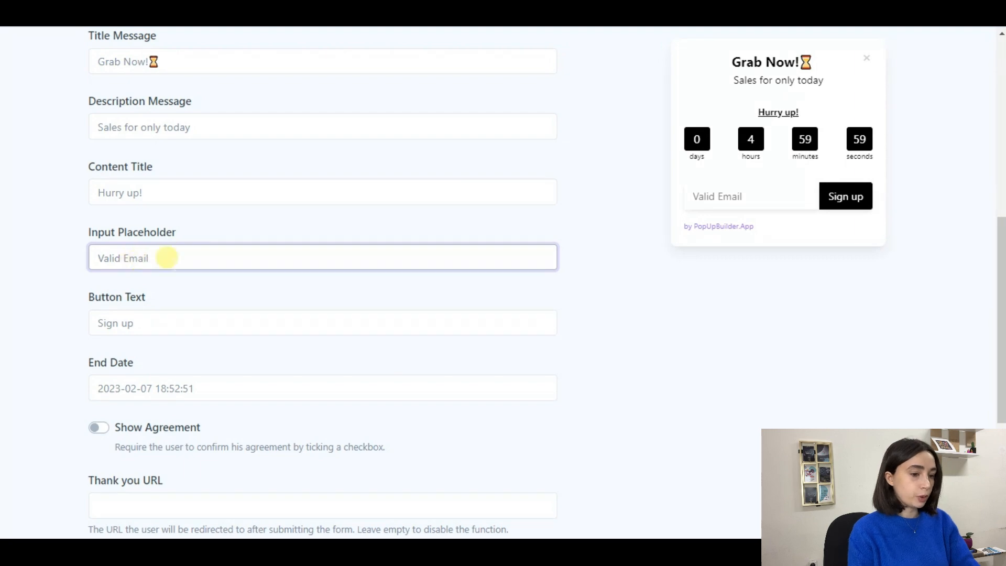
scroll(197, 277, "down", 2)
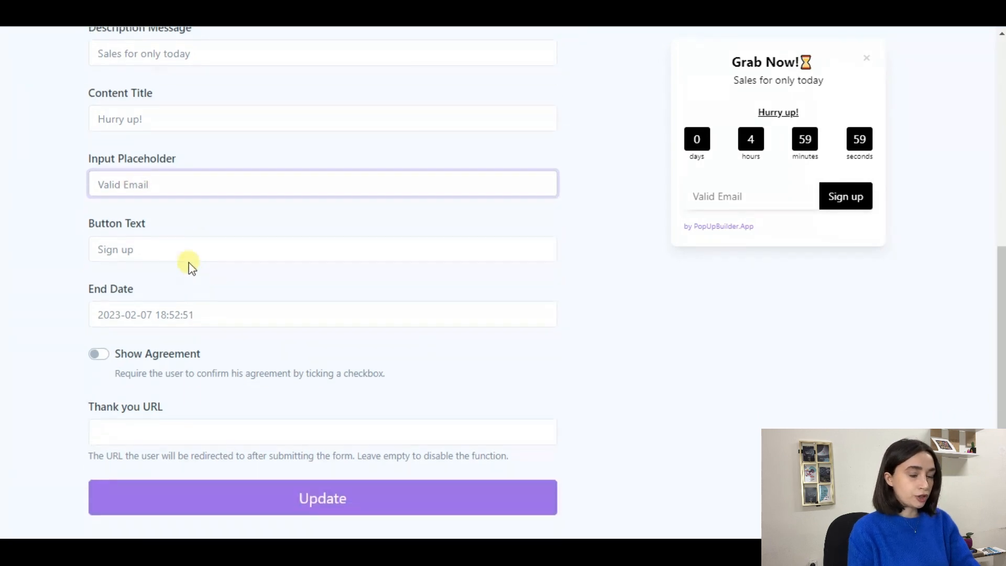
left_click(160, 251)
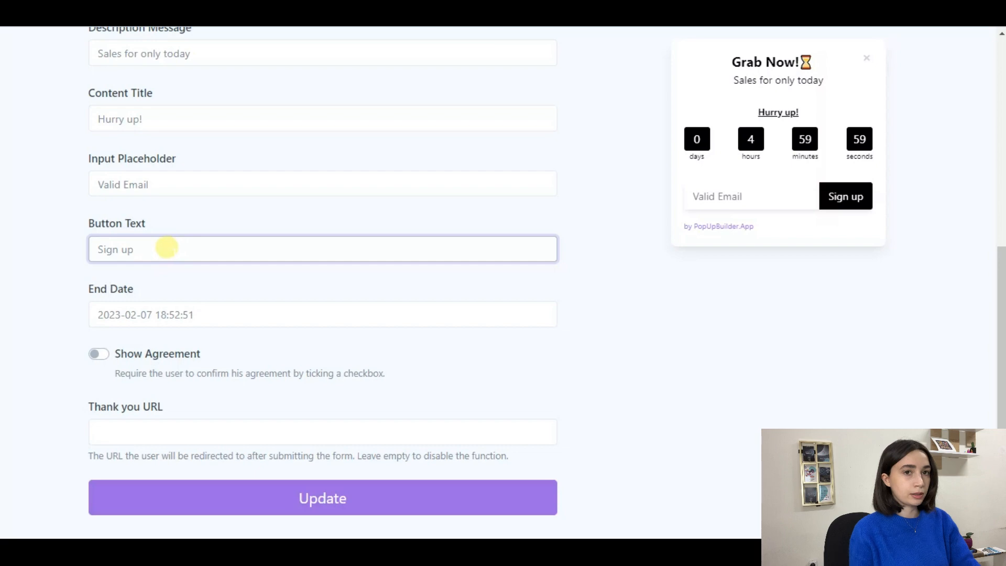
Step: Check the end date and Thank you URL fields, leaving both unchanged
scroll(370, 216, "down", 1)
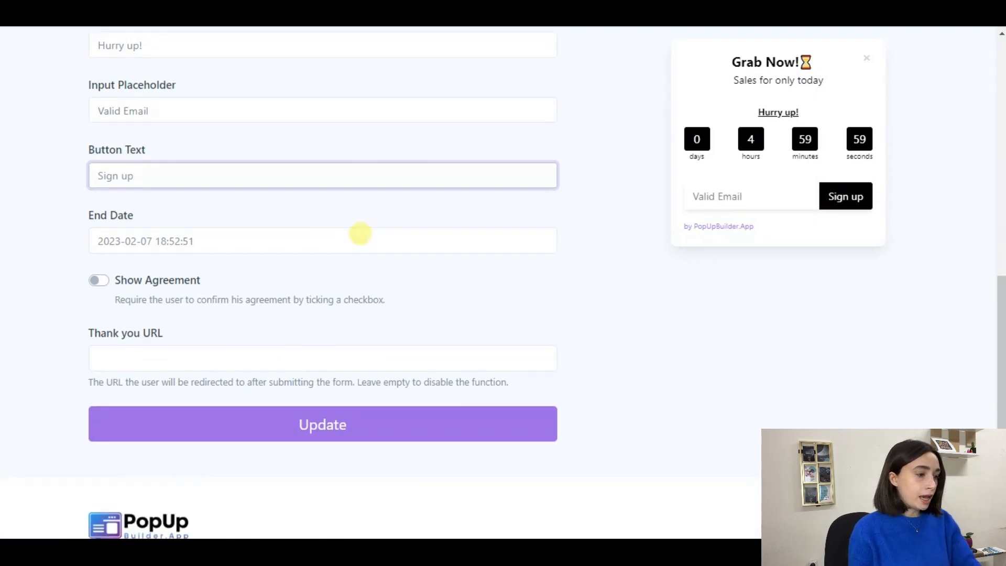
left_click(270, 234)
left_click(414, 272)
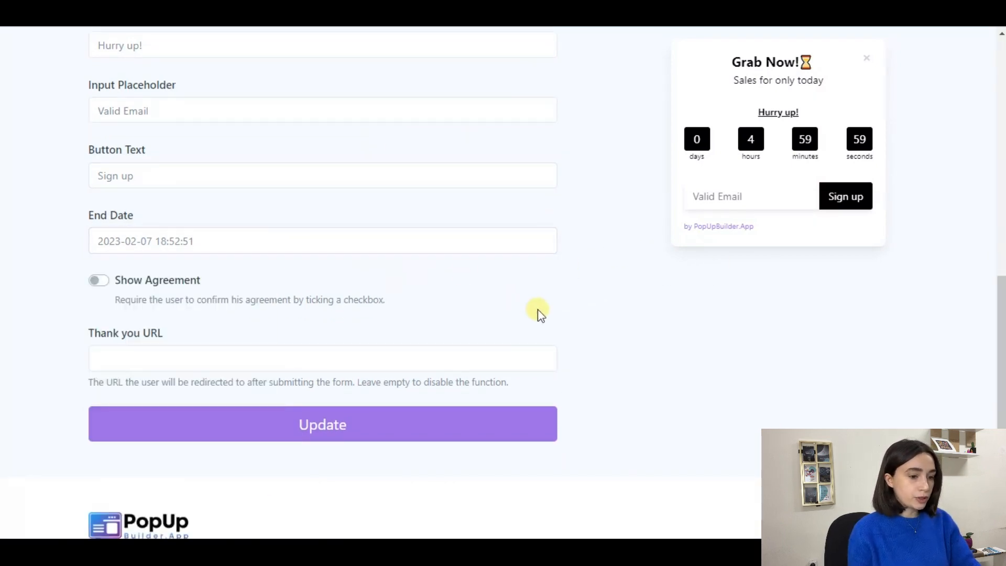
scroll(272, 243, "down", 2)
left_click(181, 252)
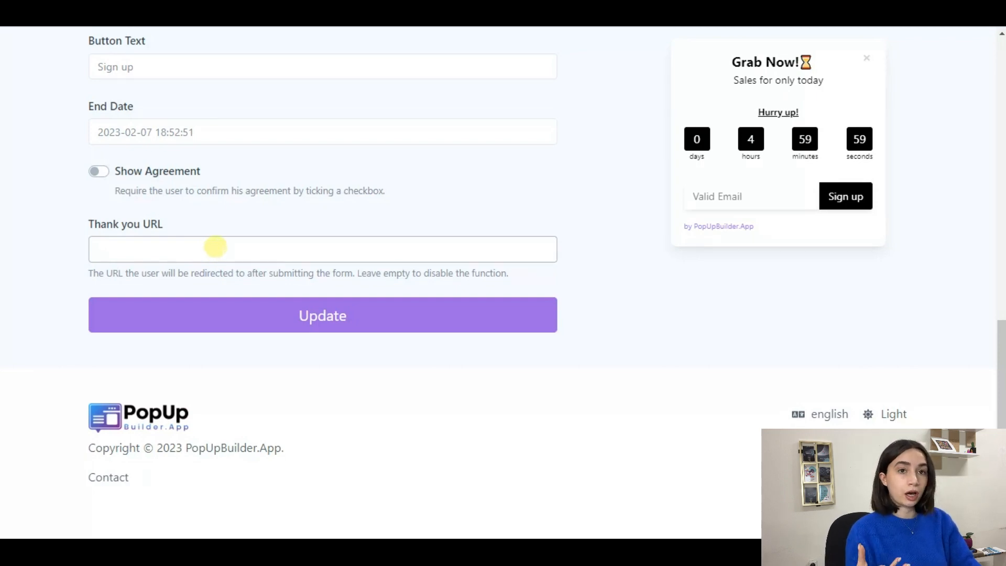
left_click(215, 243)
Step: Save the basic settings and switch to the notification's trigger settings
left_click(280, 301)
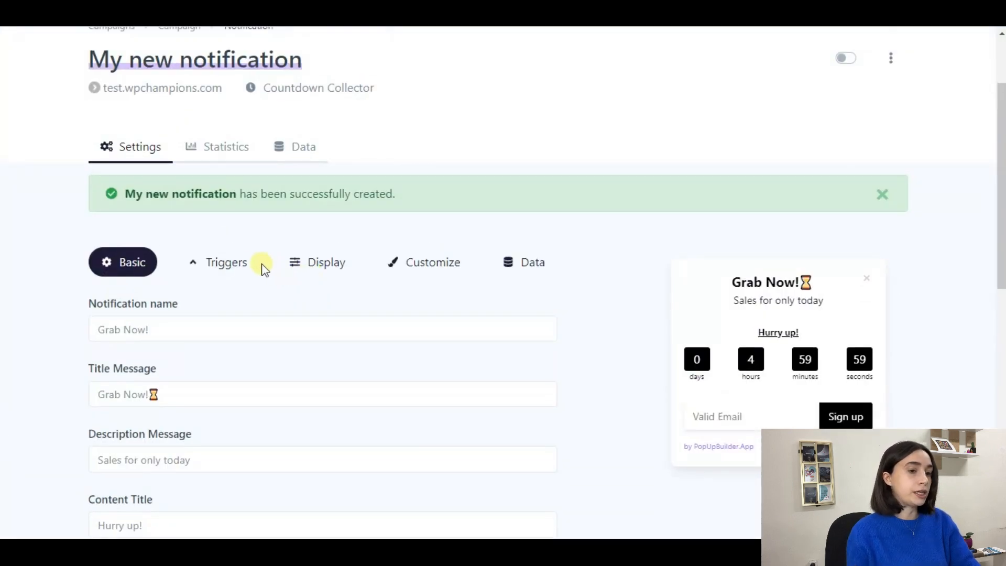
left_click(233, 263)
scroll(276, 296, "down", 1)
scroll(277, 296, "down", 2)
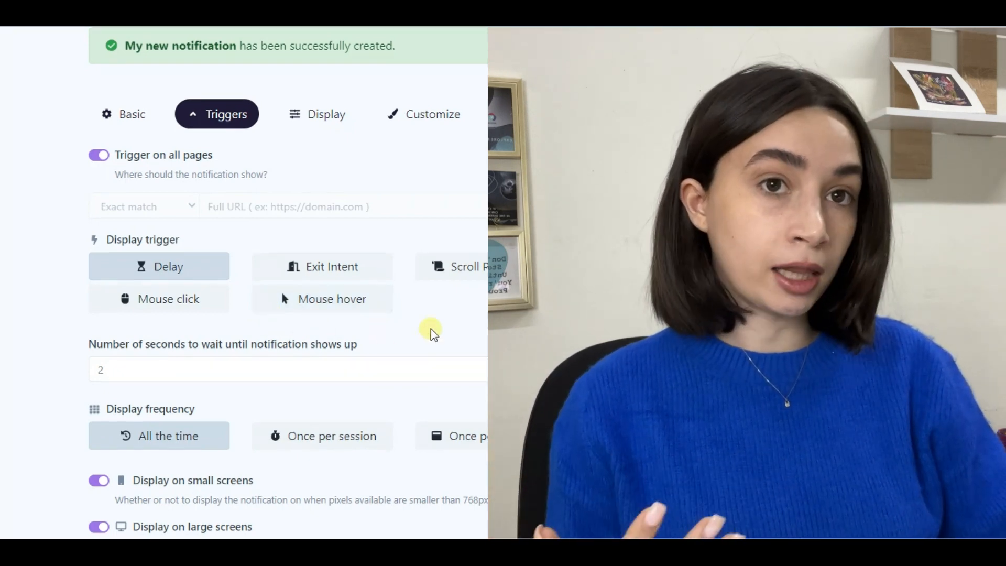
scroll(430, 330, "down", 3)
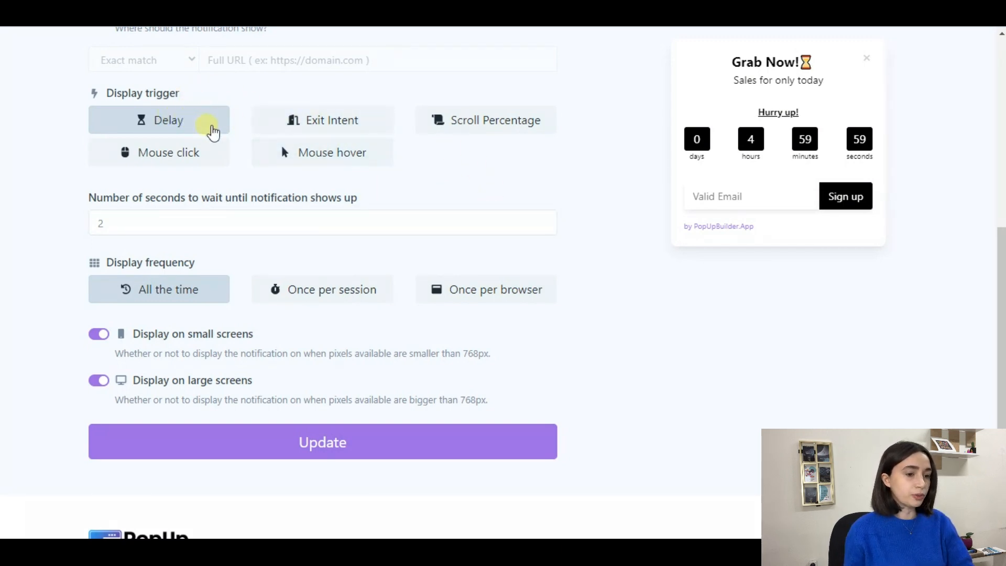
Step: Switch off the Trigger on all pages toggle for the notification
scroll(209, 137, "up", 3)
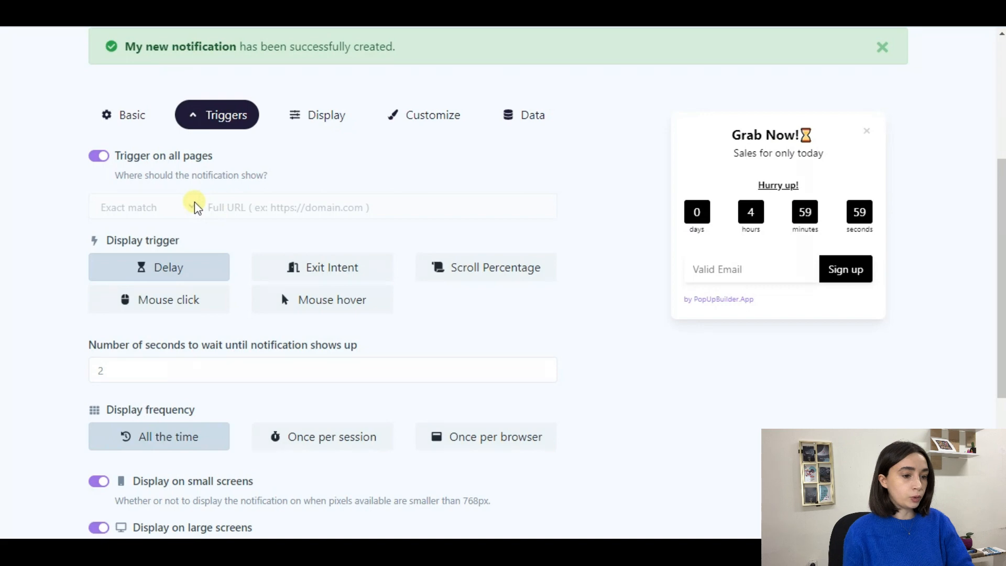
left_click(101, 157)
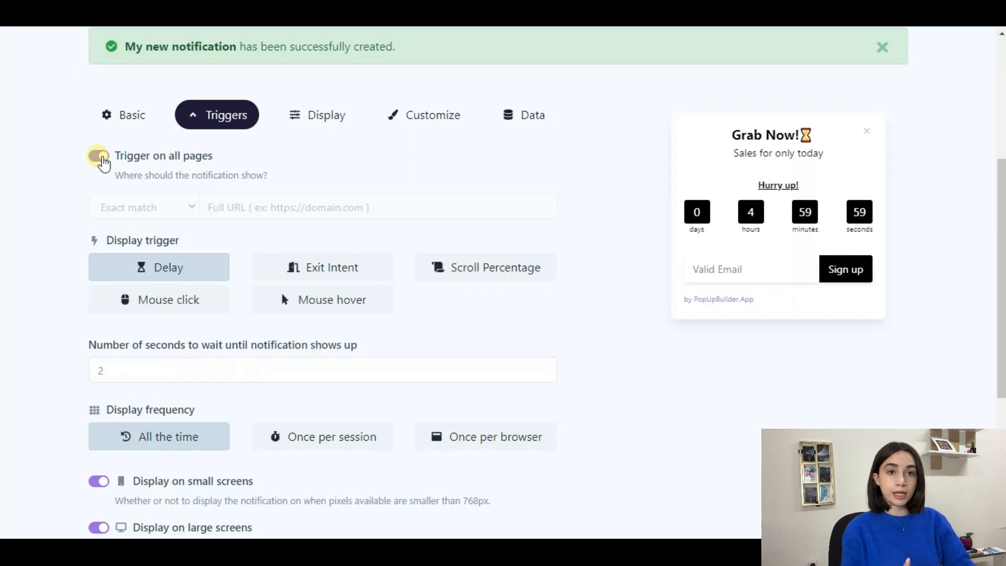
Step: Try the specific Full URL rule, then turn Trigger on all pages back on
left_click(111, 153)
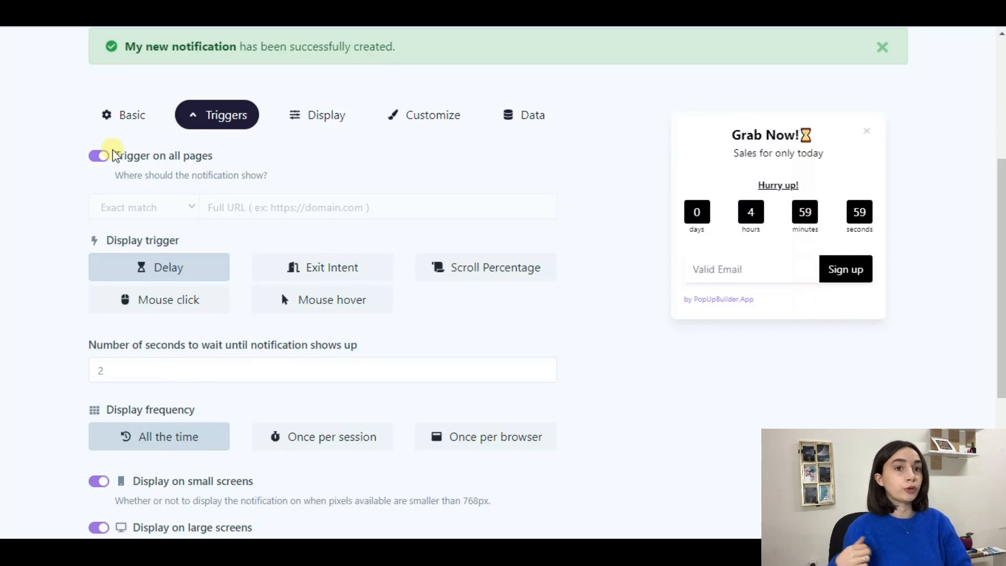
left_click(108, 158)
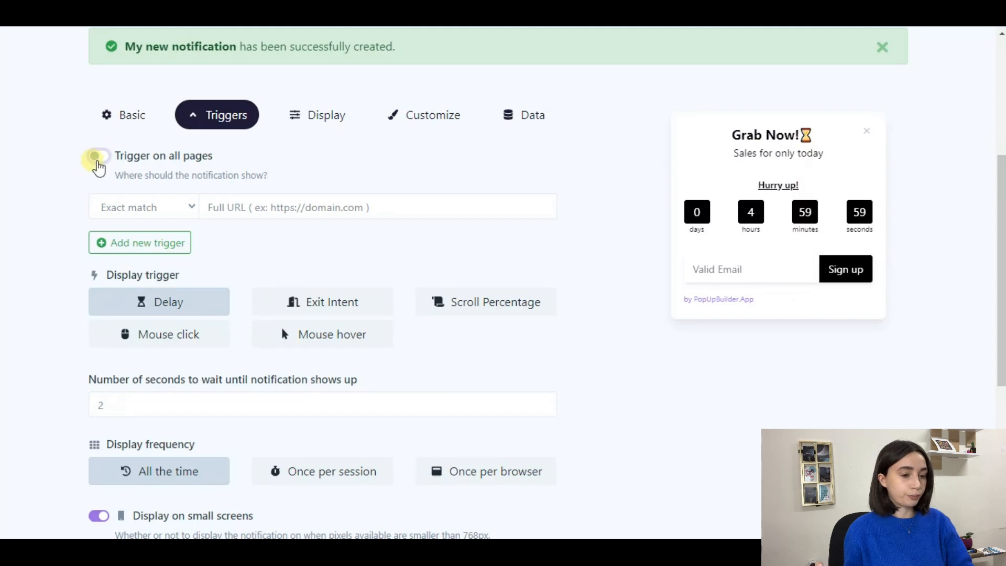
left_click(216, 209)
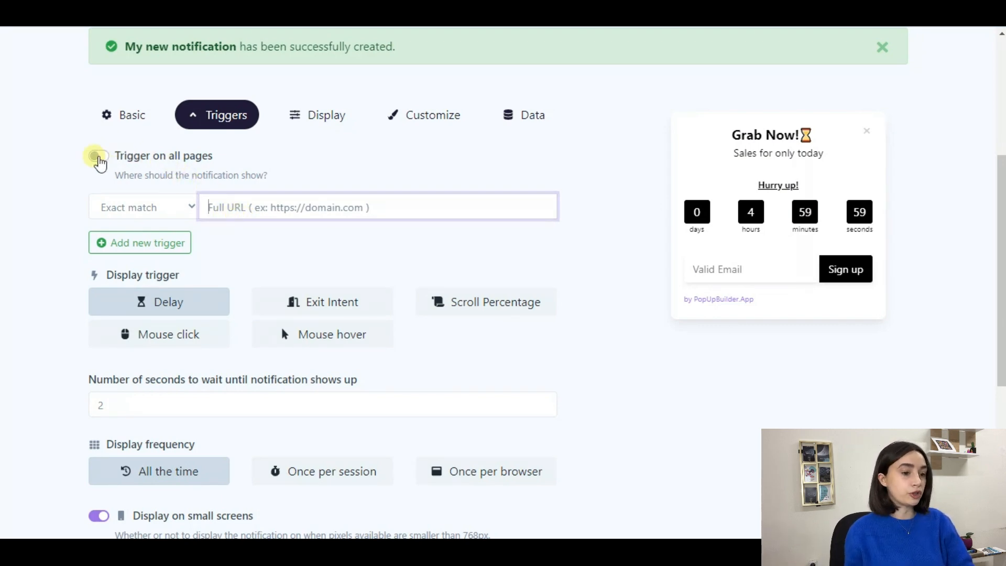
double_click(98, 163)
left_click(100, 163)
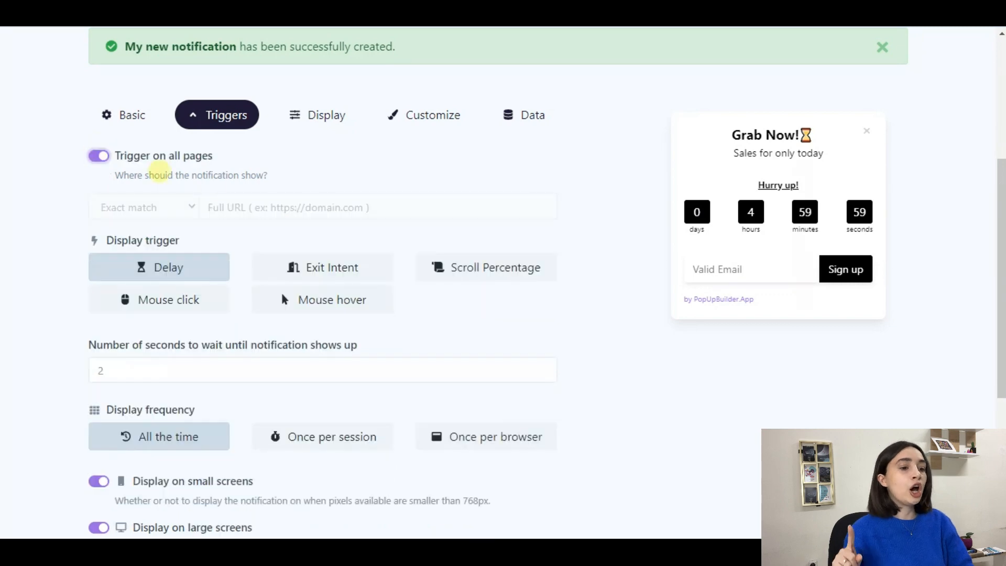
scroll(280, 175, "down", 5)
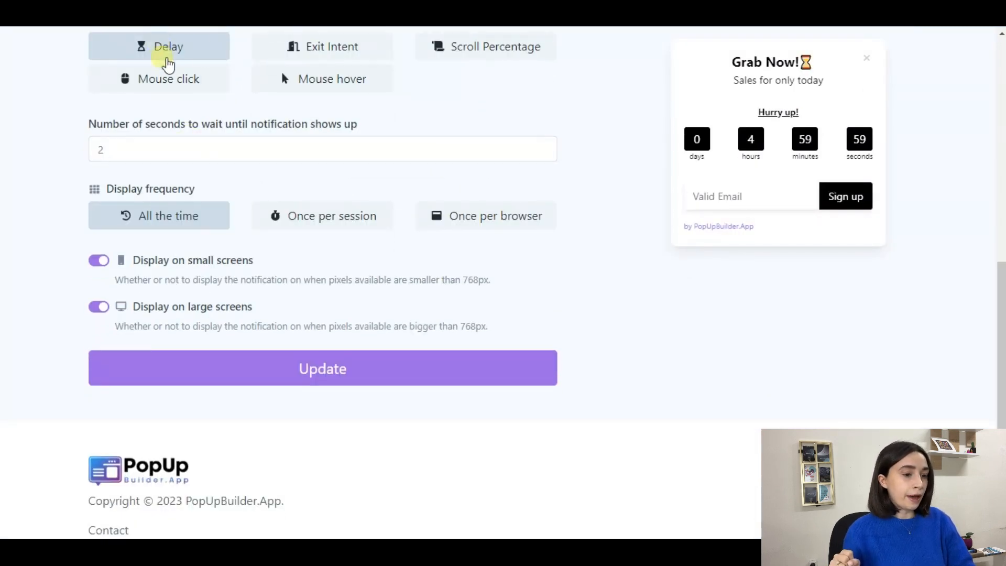
left_click(101, 149)
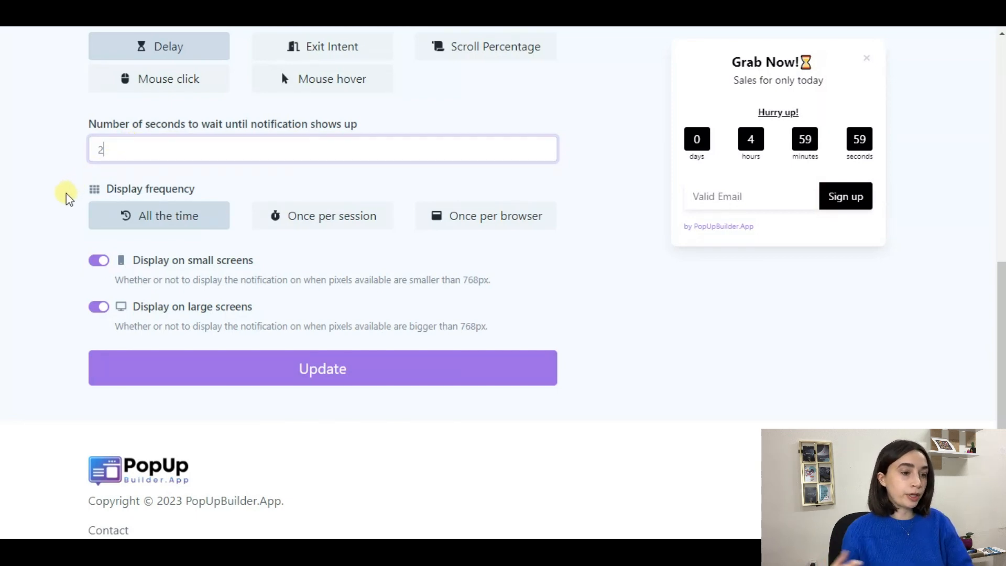
scroll(61, 184, "down", 1)
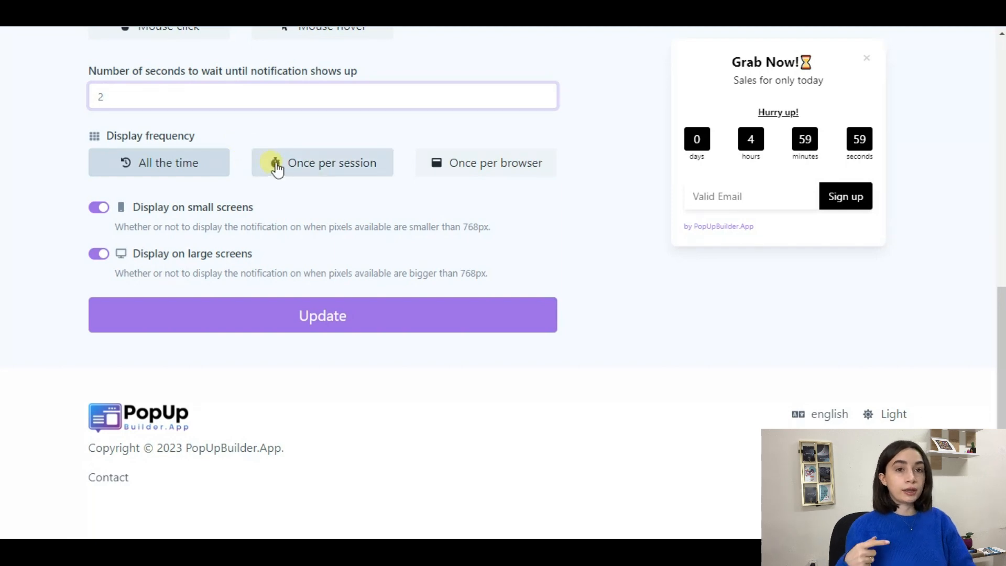
left_click(311, 174)
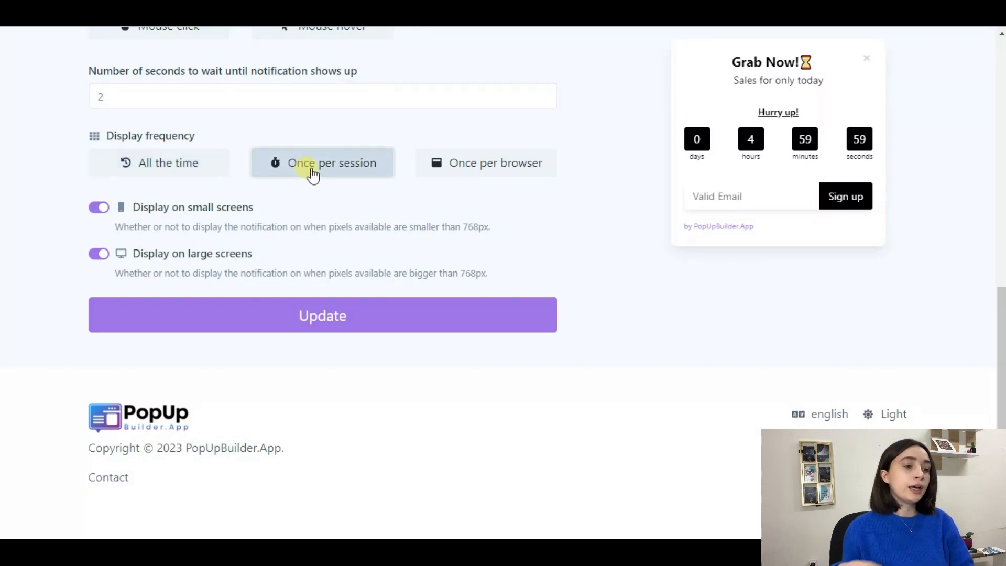
left_click(226, 164)
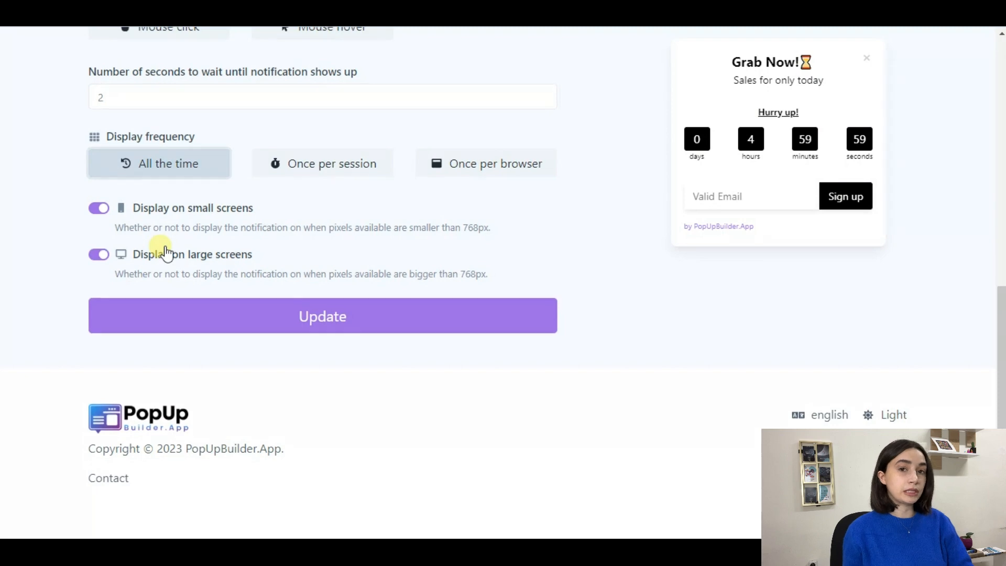
scroll(167, 253, "up", 8)
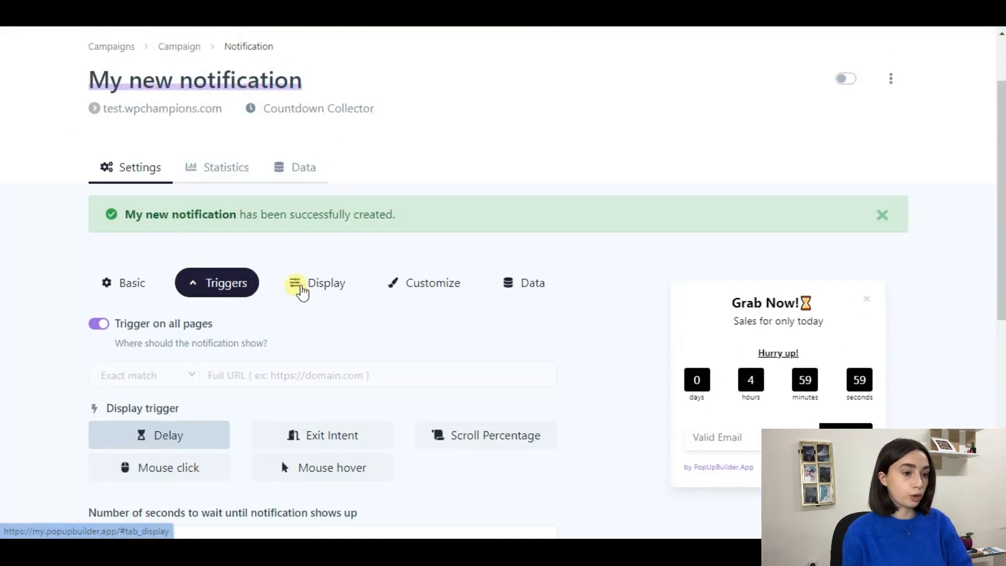
left_click(301, 287)
Step: Open the Customize tab with the title, description and time colour settings
scroll(351, 281, "down", 3)
scroll(419, 246, "down", 2)
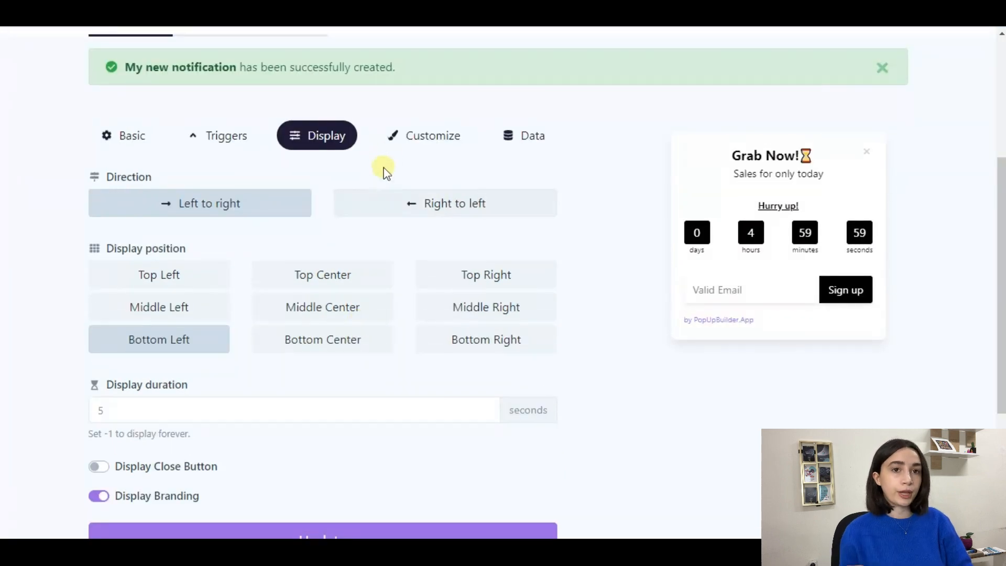
left_click(393, 155)
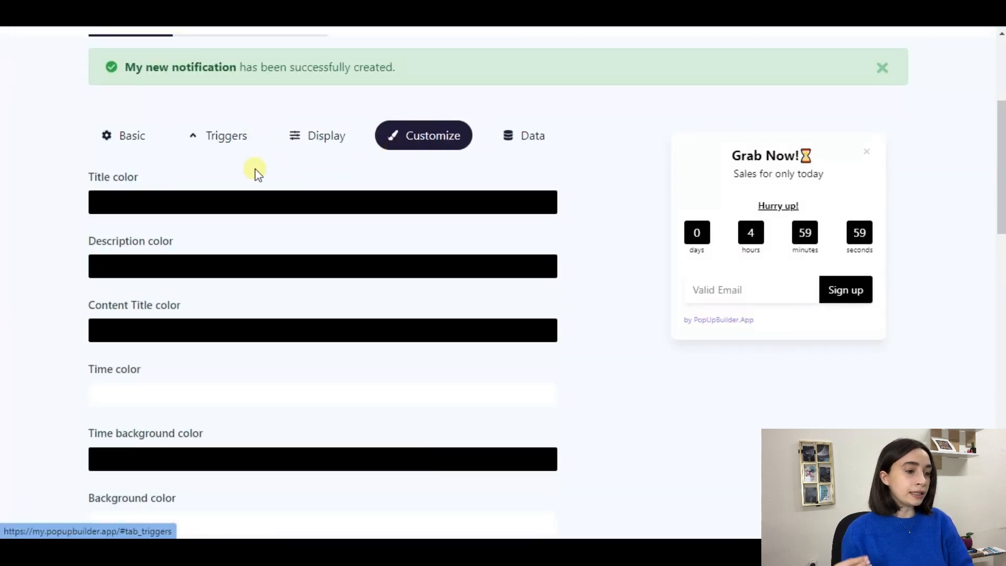
Step: Set the popup's background pattern to Wavy instead of Jupiter
scroll(484, 268, "down", 1)
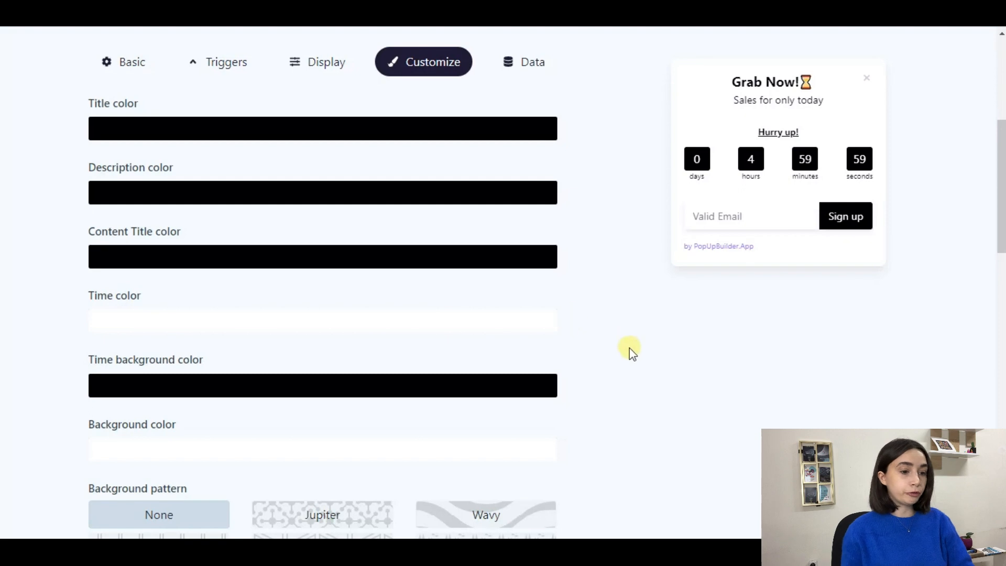
scroll(665, 287, "down", 2)
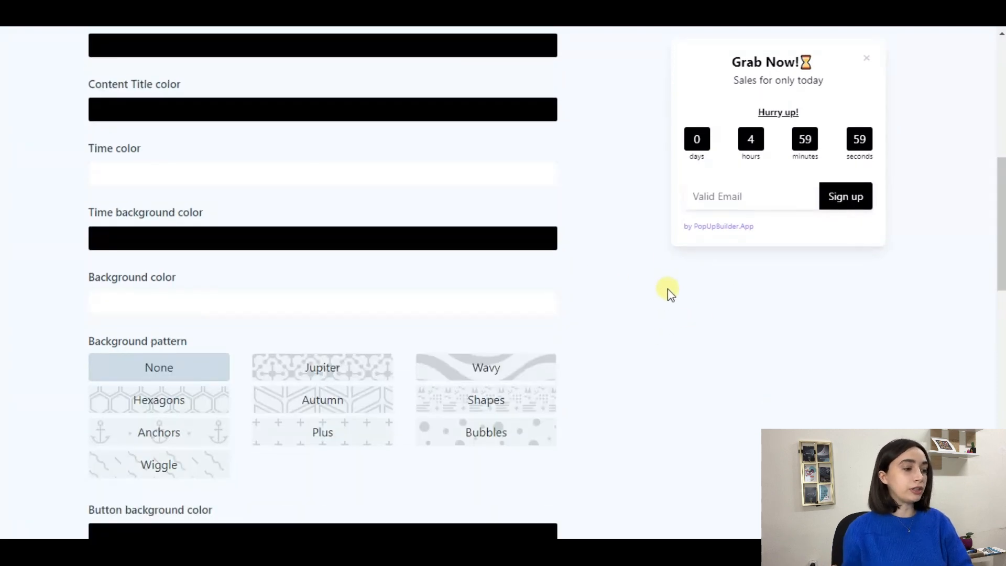
scroll(320, 274, "down", 1)
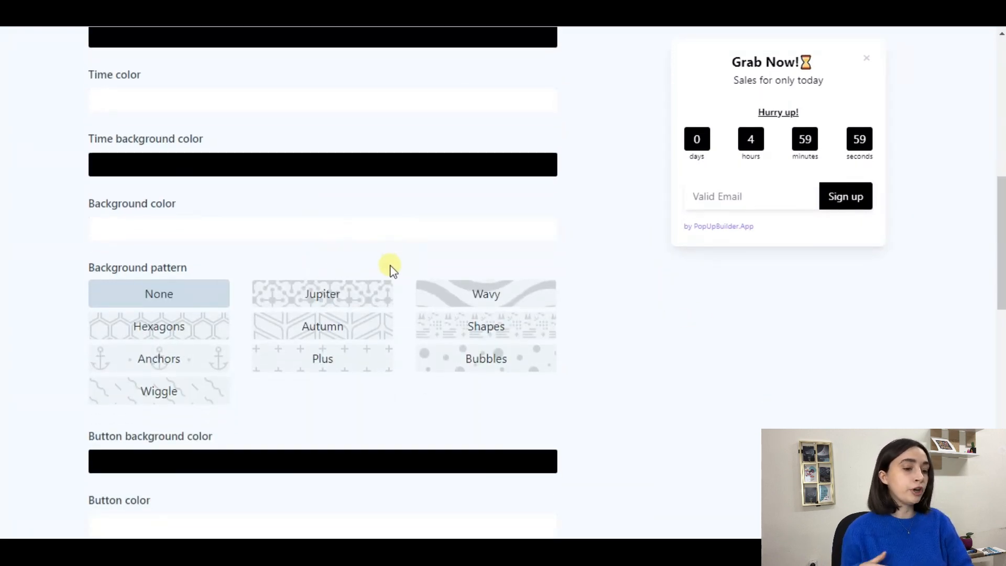
left_click(328, 295)
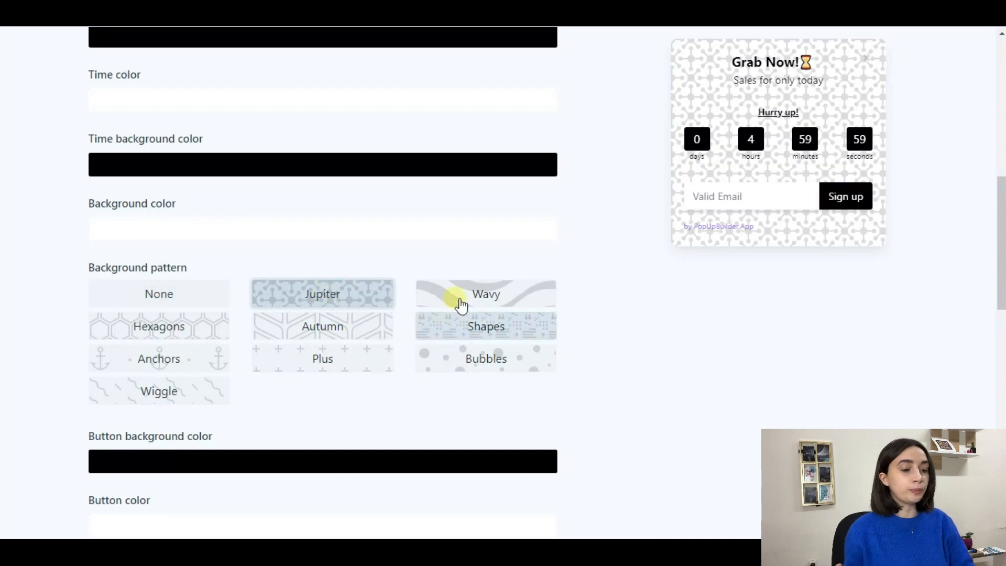
left_click(465, 302)
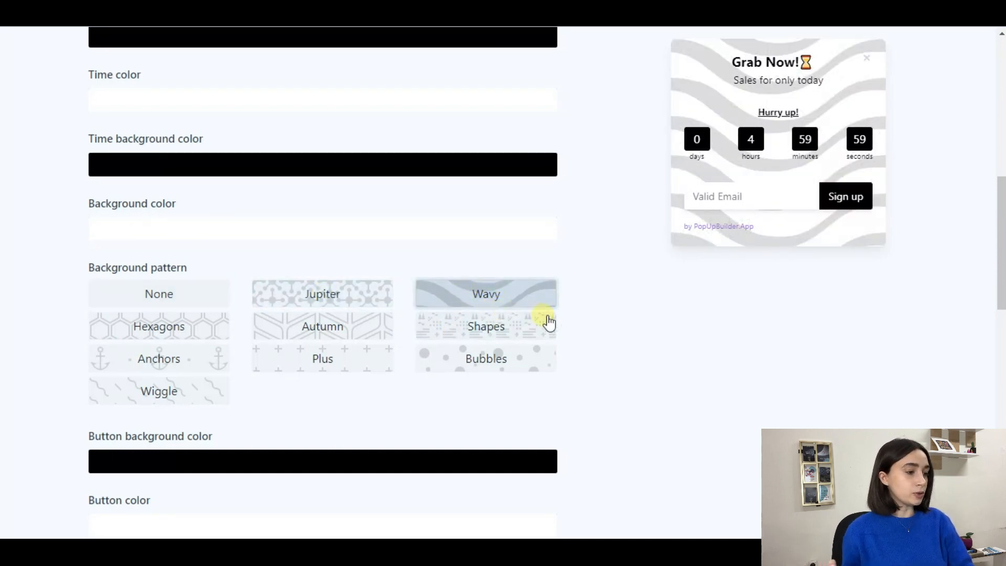
Step: In the Data tab, turn on Send caught data to external sources
scroll(584, 326, "down", 5)
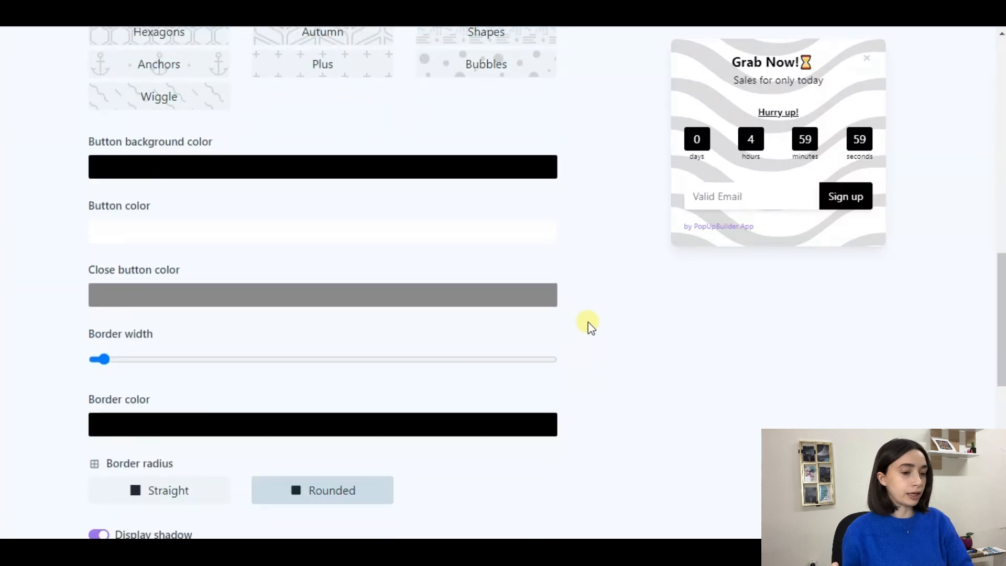
scroll(598, 318, "down", 3)
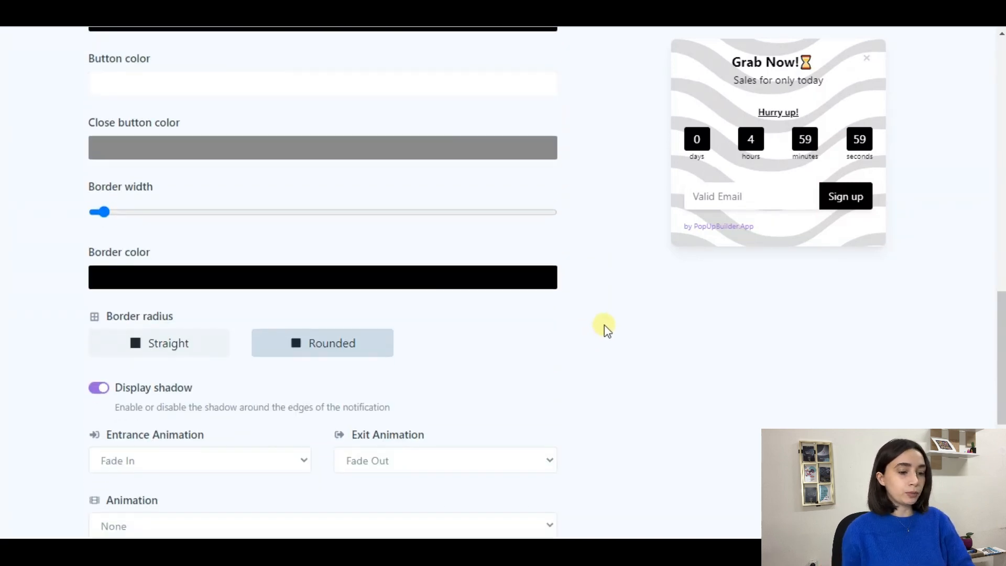
scroll(604, 325, "down", 3)
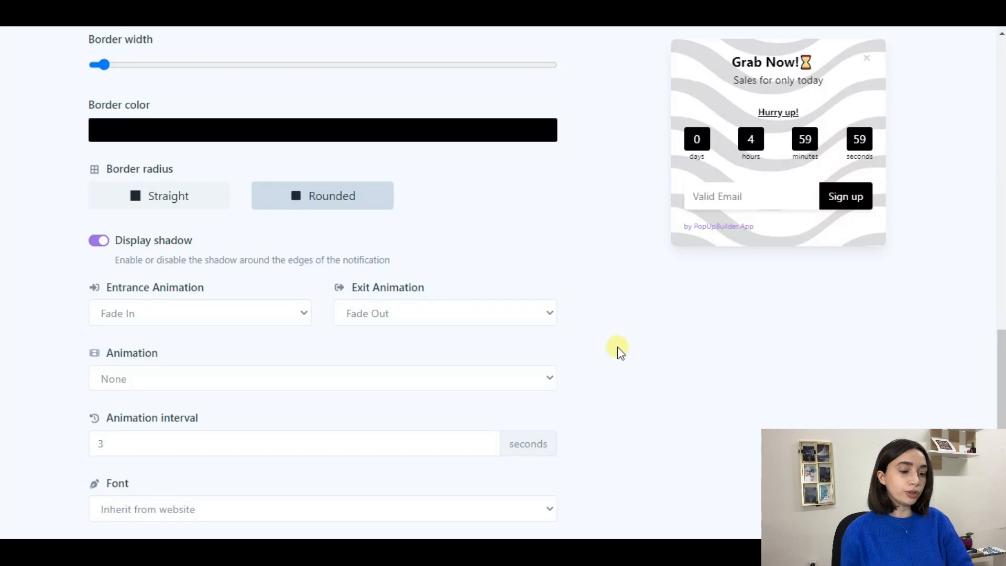
scroll(620, 342, "up", 18)
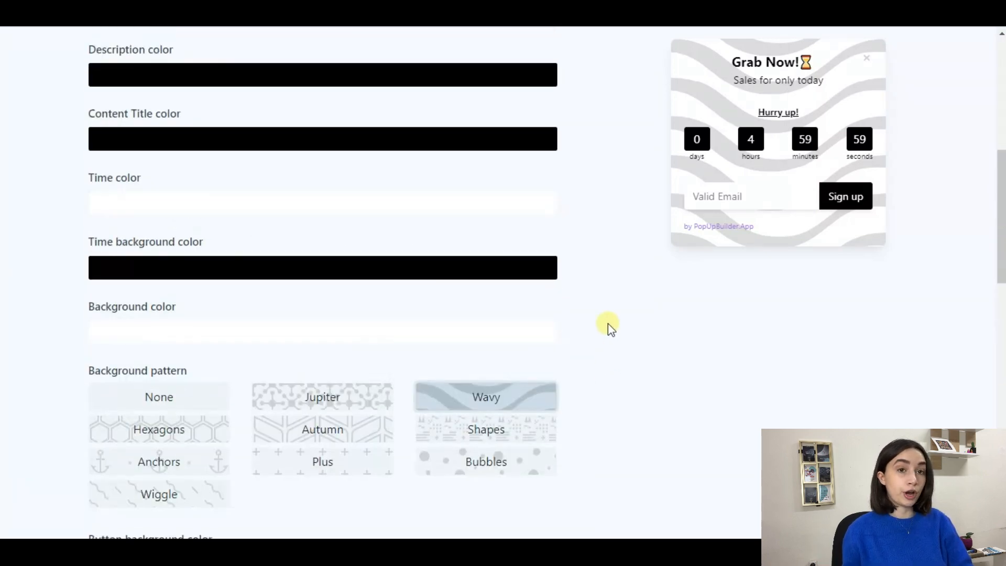
scroll(609, 324, "up", 3)
scroll(608, 328, "down", 3)
scroll(604, 328, "up", 2)
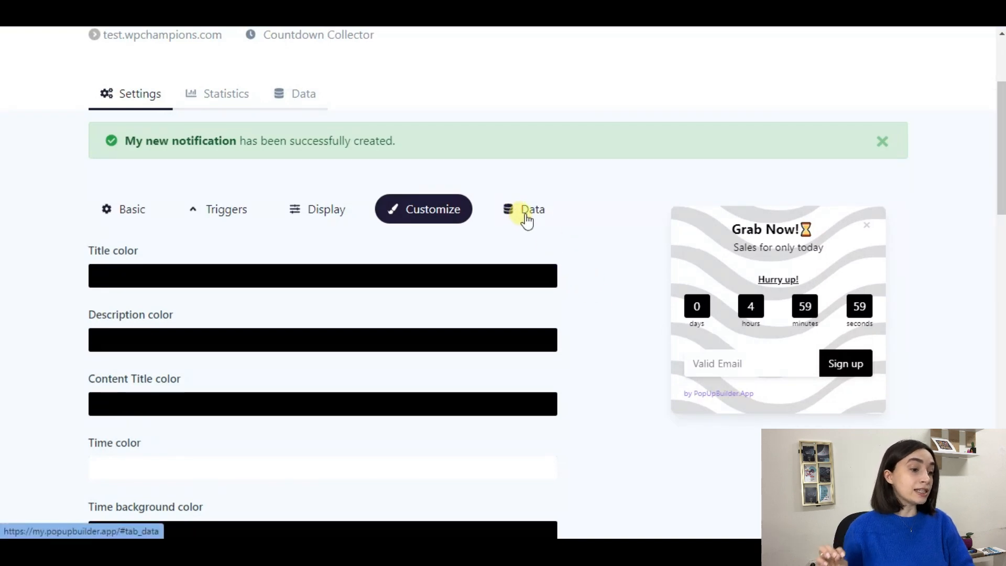
left_click(519, 212)
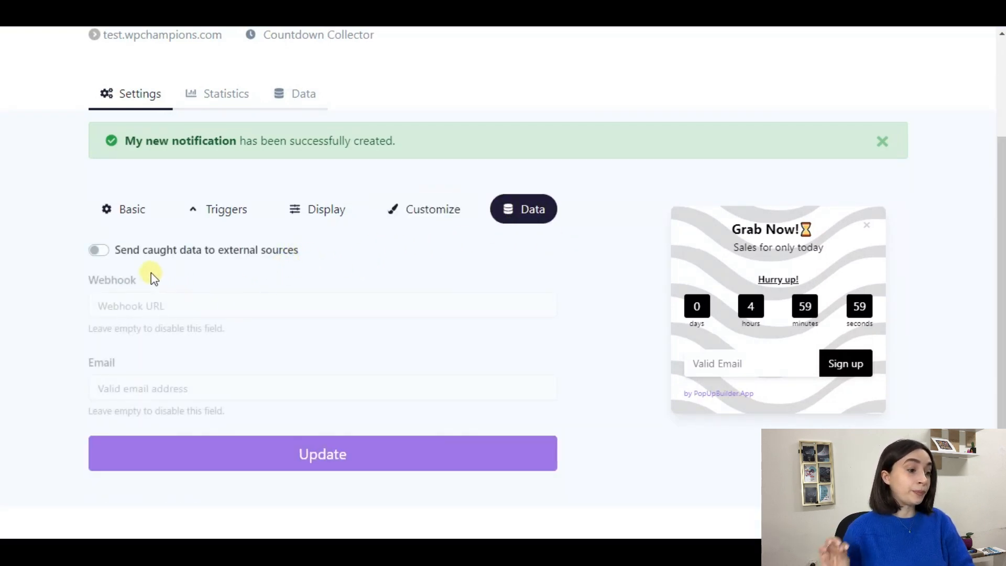
left_click(100, 250)
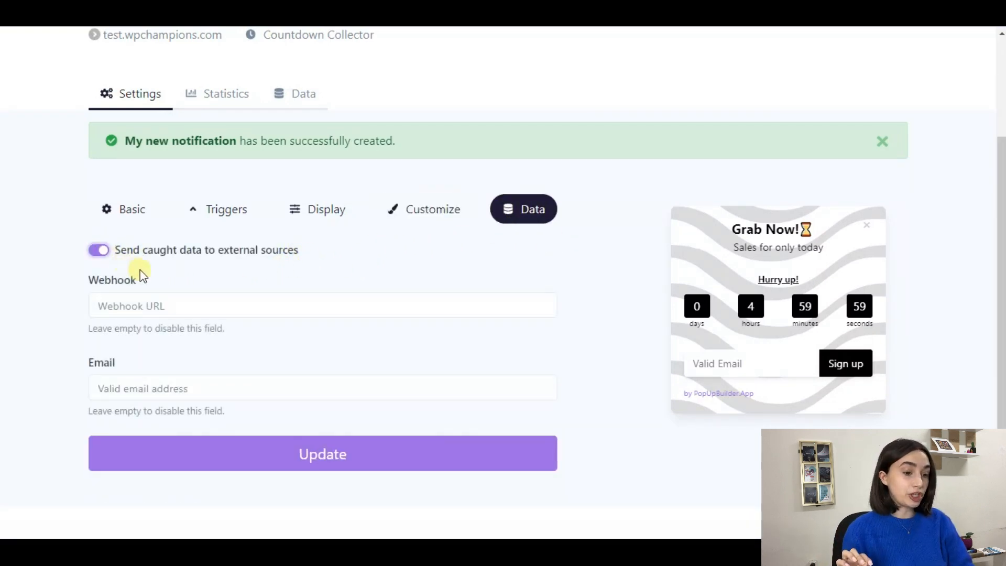
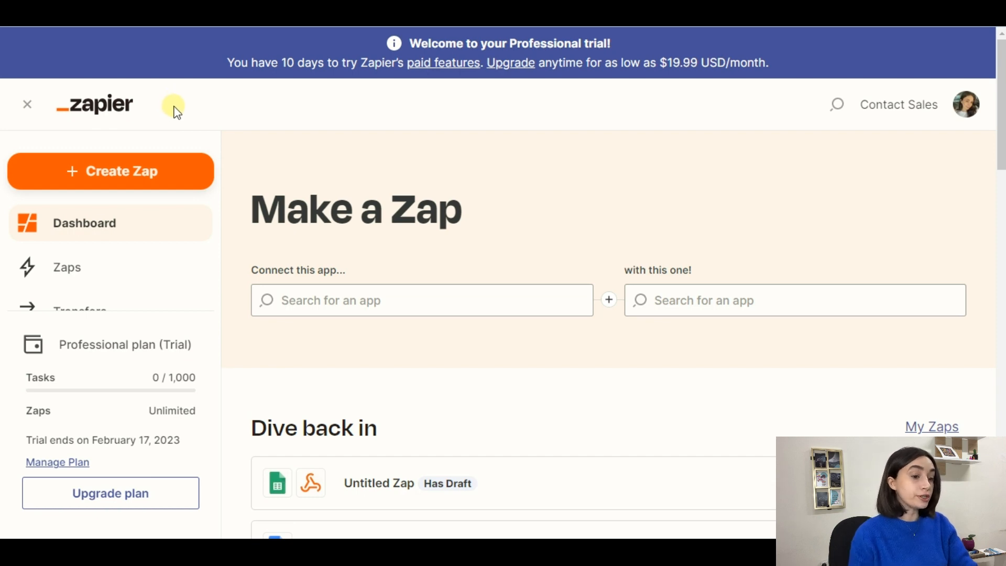
Step: Create a new Zap and choose Webhooks by Zapier as its trigger app
left_click(101, 181)
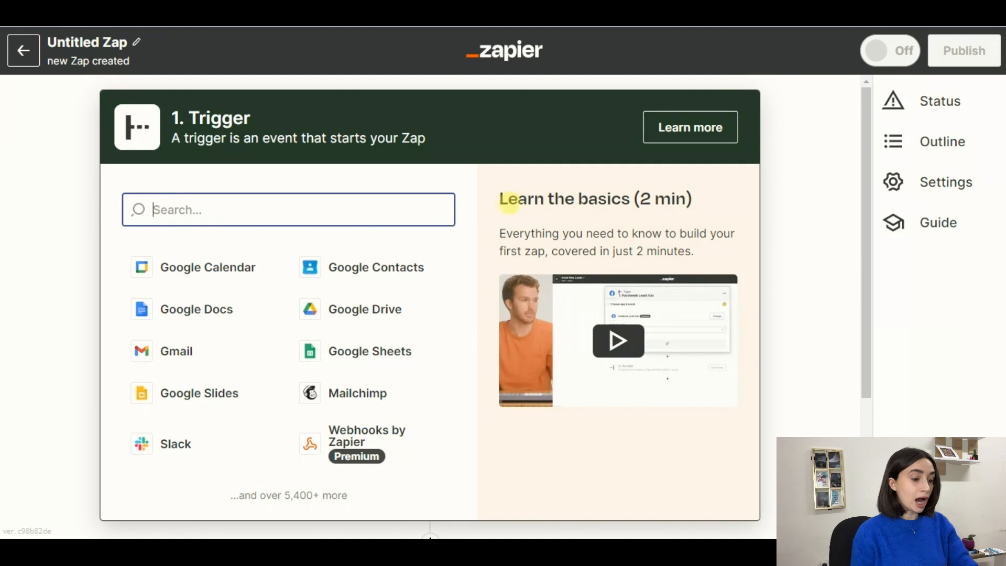
left_click(373, 451)
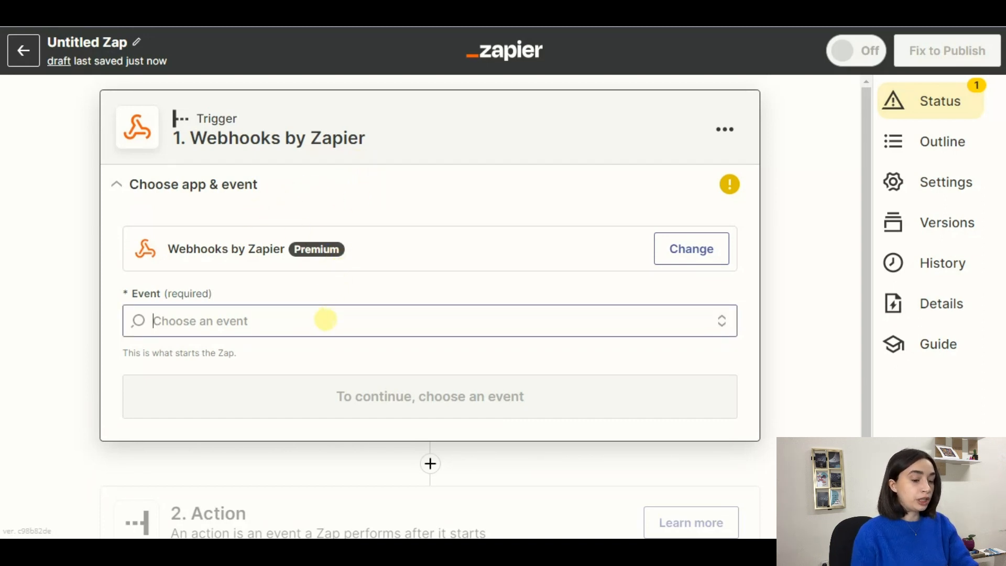
Step: Set the trigger event to Catch Hook, leave Pick off a Child Key blank, and start the trigger test
left_click(325, 319)
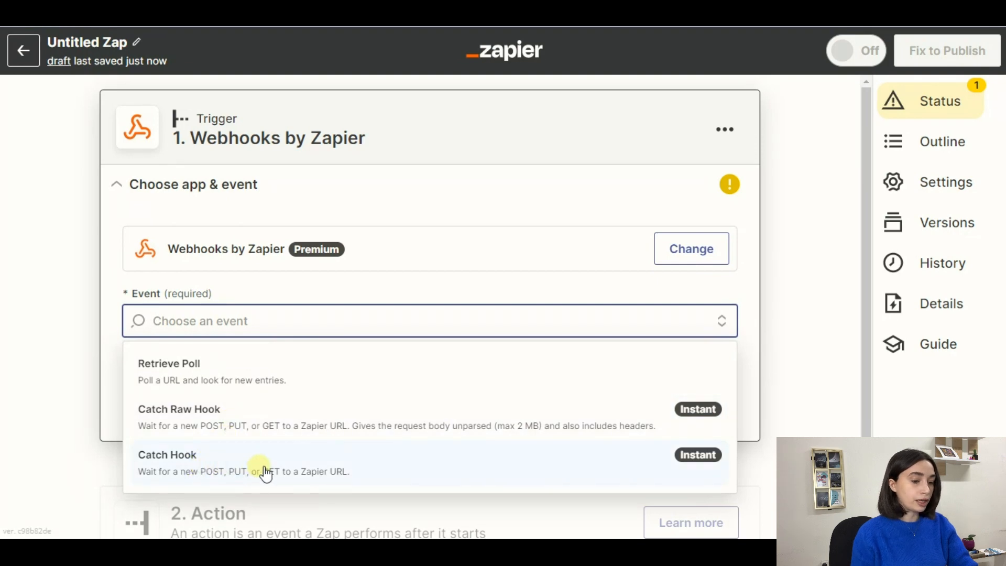
left_click(211, 473)
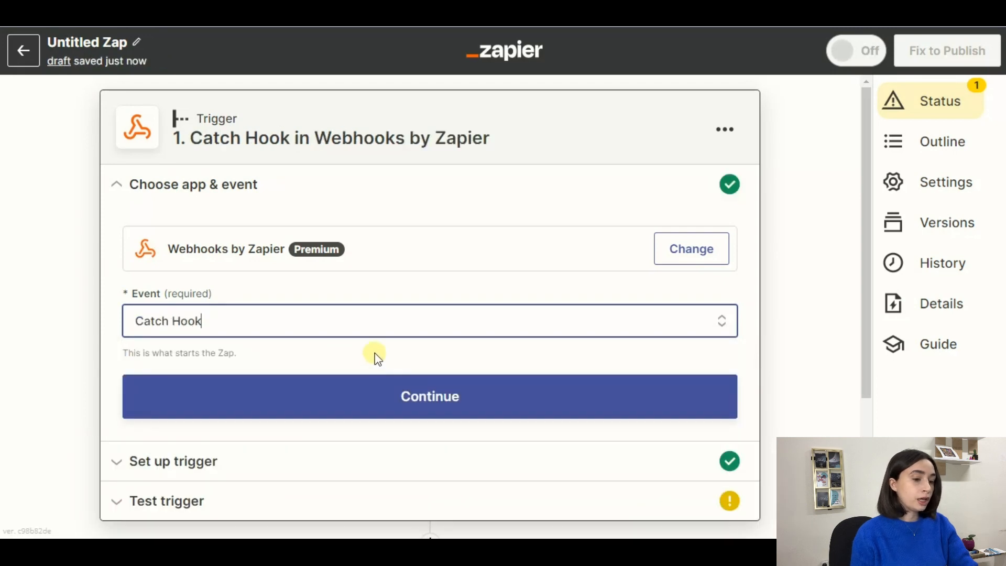
scroll(371, 353, "down", 2)
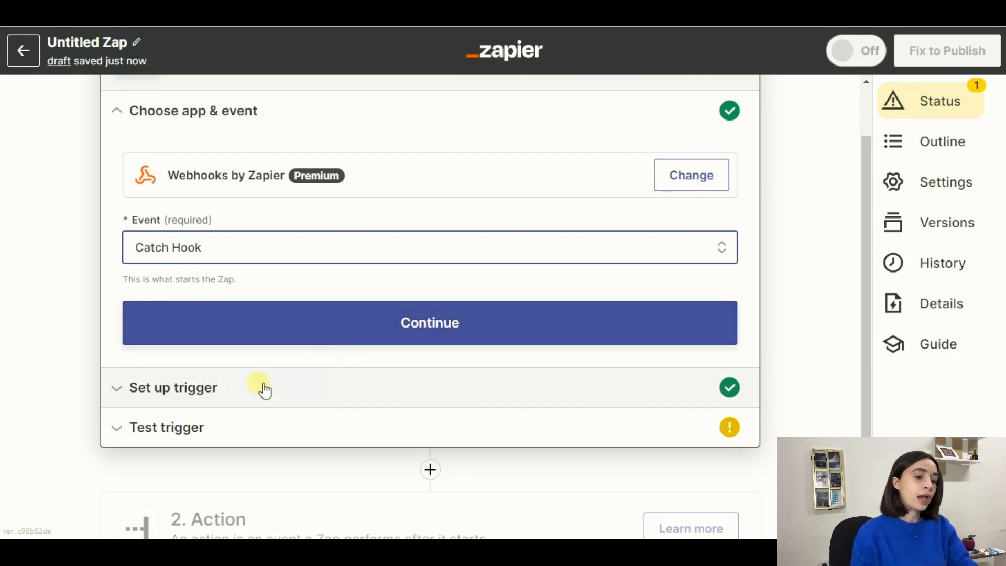
scroll(203, 394, "down", 2)
left_click(149, 323)
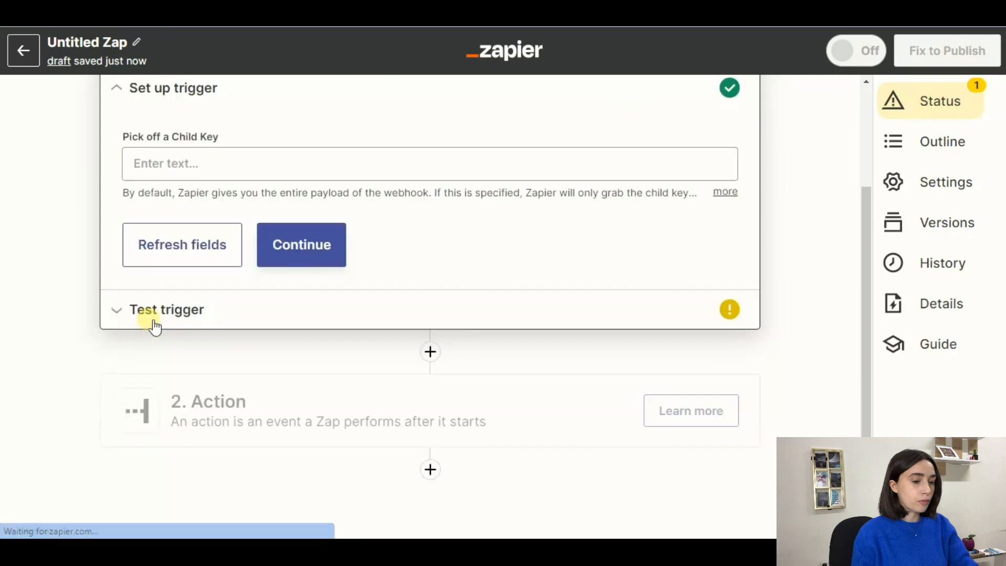
scroll(205, 241, "up", 3)
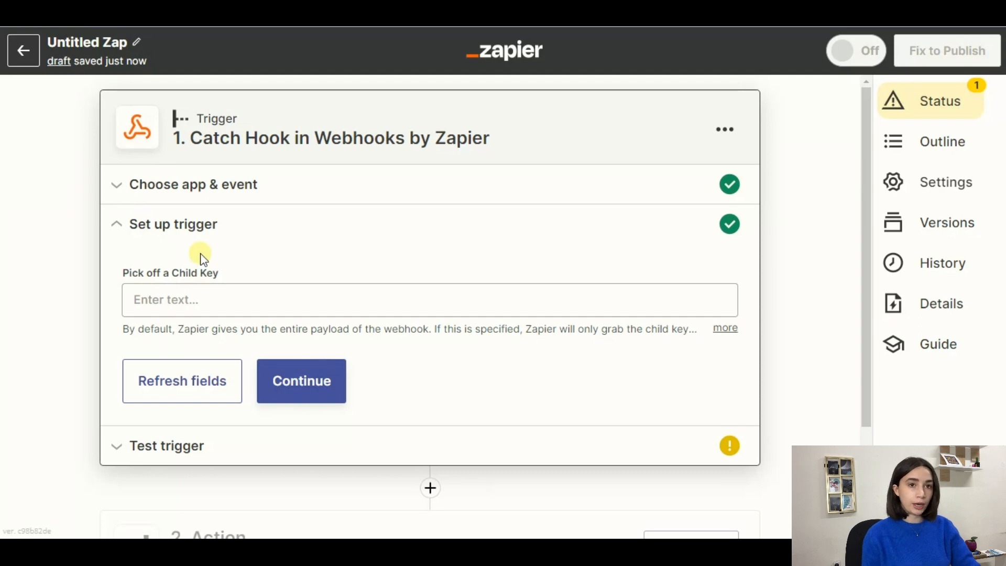
left_click(238, 300)
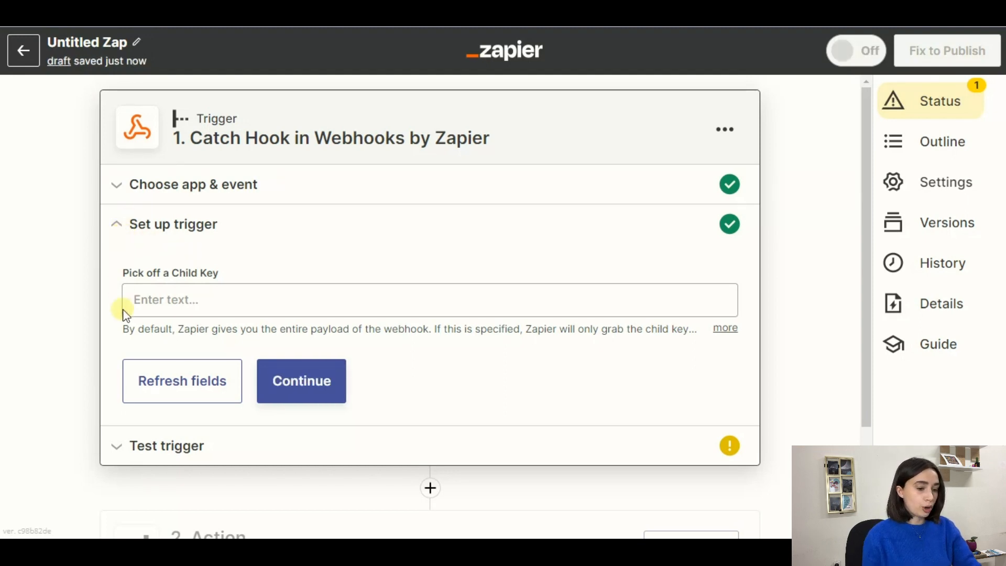
left_click(164, 446)
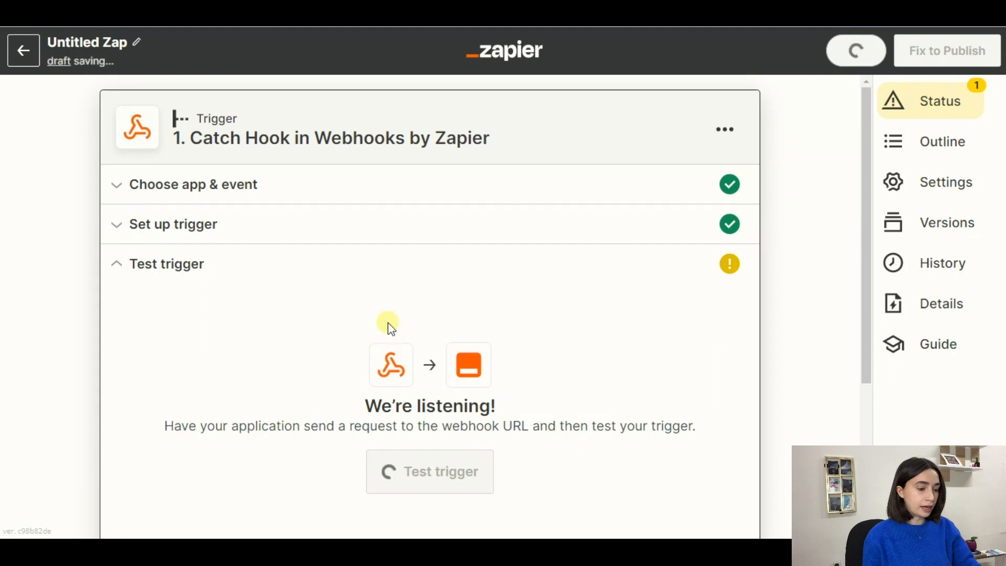
Step: Copy the Zap's generated webhook URL from the trigger test section
scroll(461, 275, "down", 1)
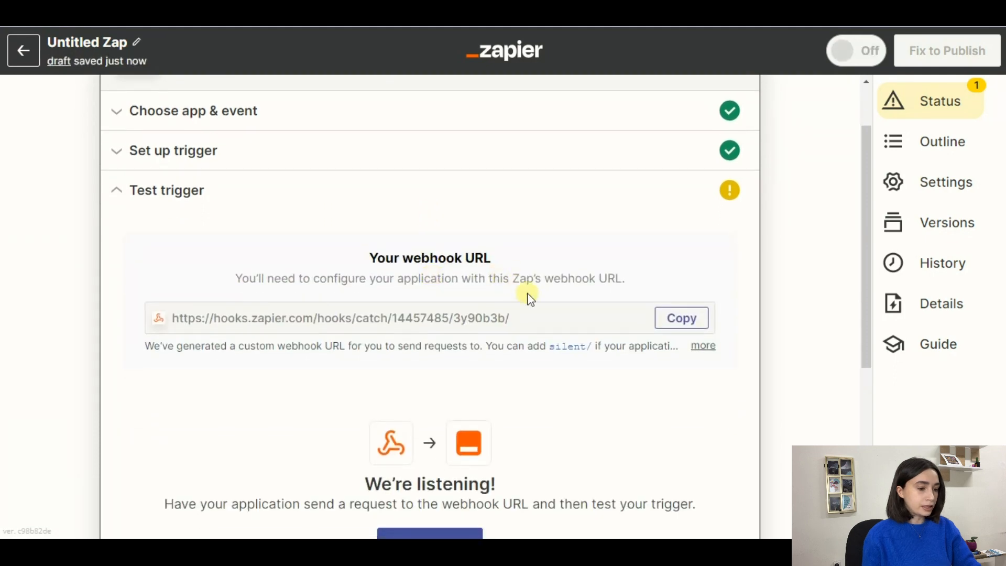
scroll(525, 295, "down", 3)
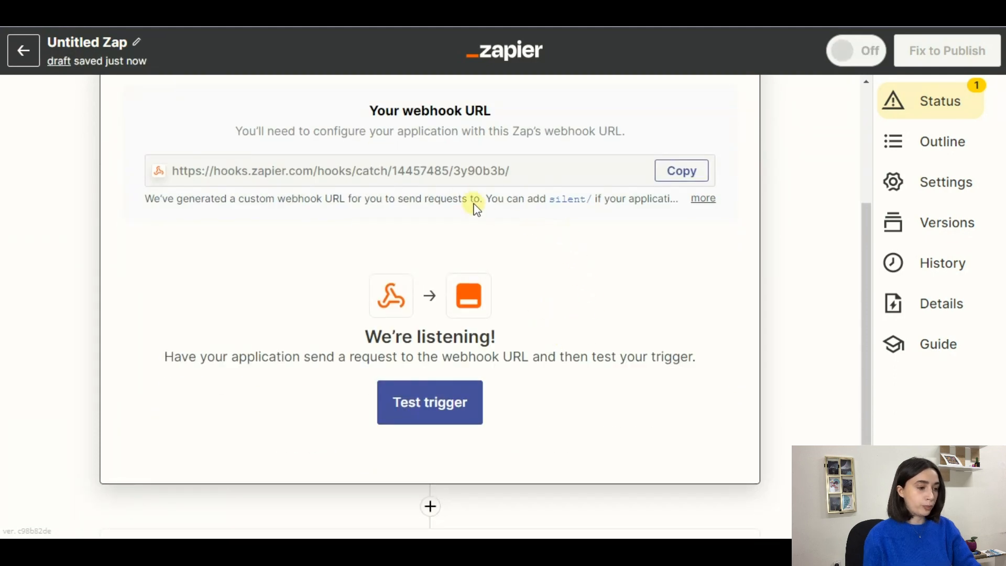
left_click(677, 175)
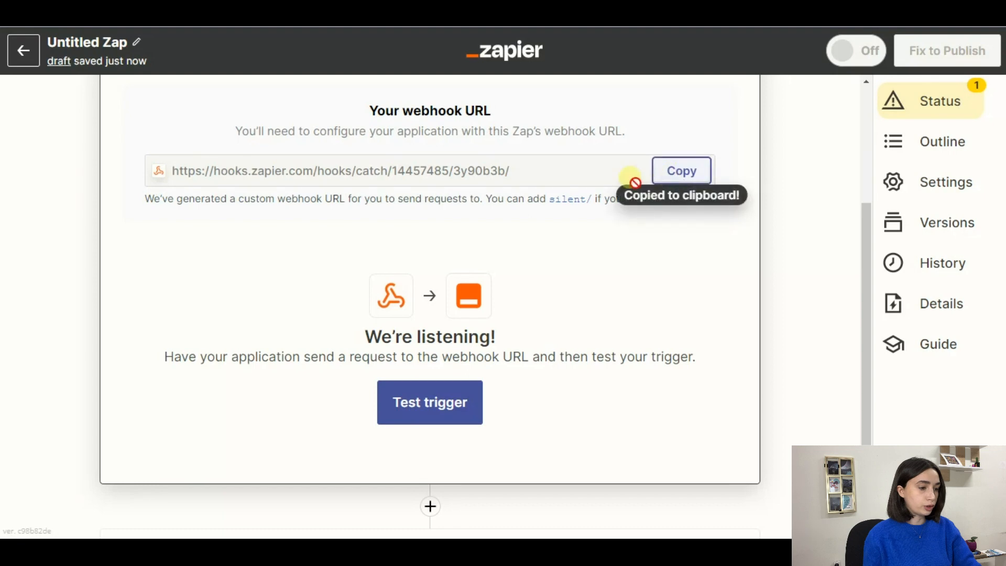
scroll(512, 377, "down", 3)
scroll(511, 372, "down", 1)
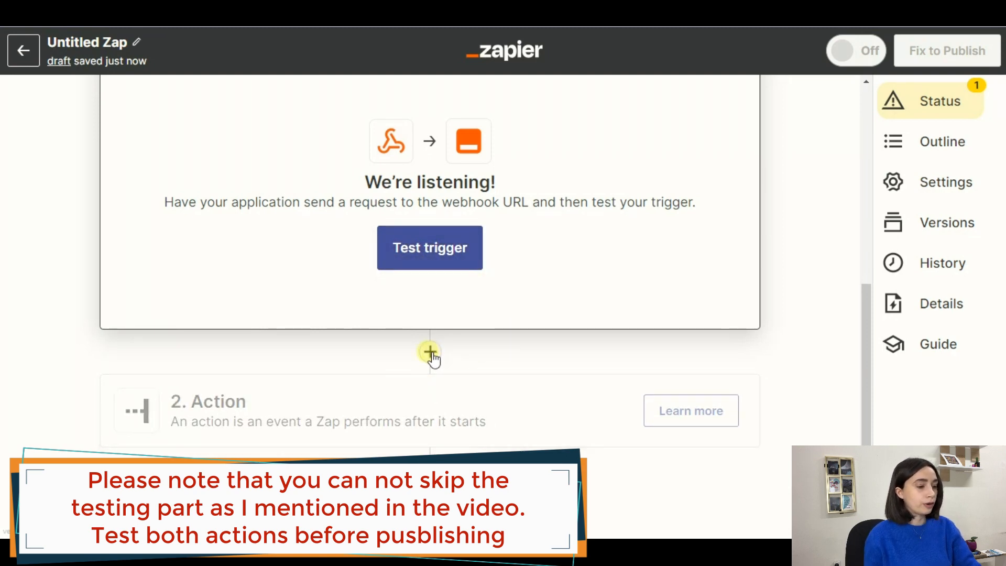
Step: Add a Google Sheets action step with the Create Spreadsheet event
left_click(386, 406)
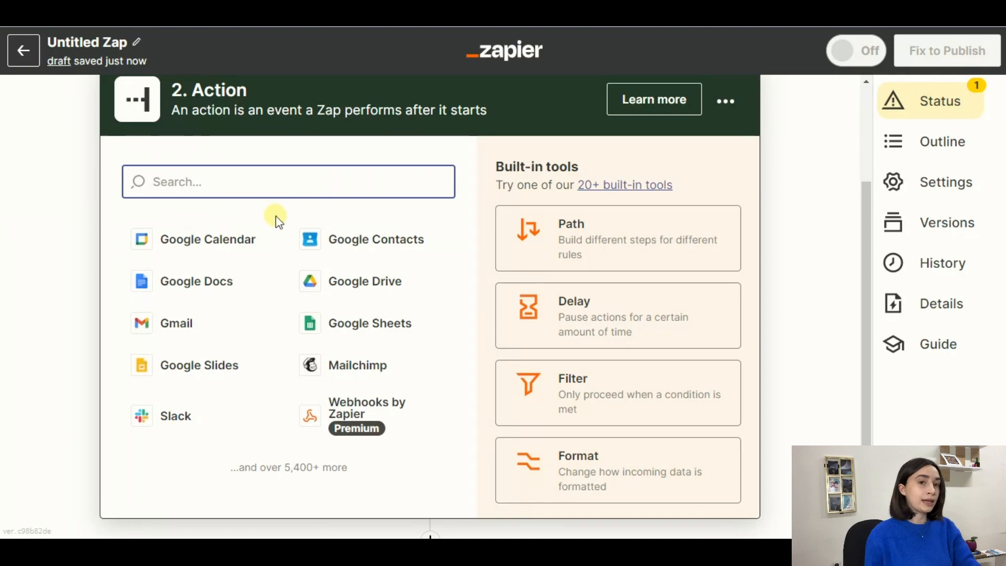
left_click(345, 334)
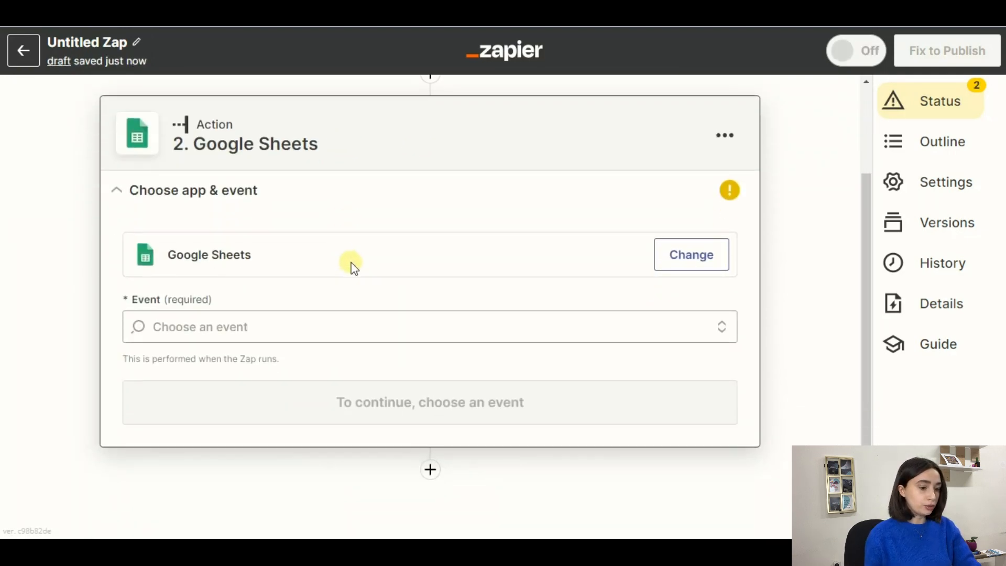
left_click(265, 322)
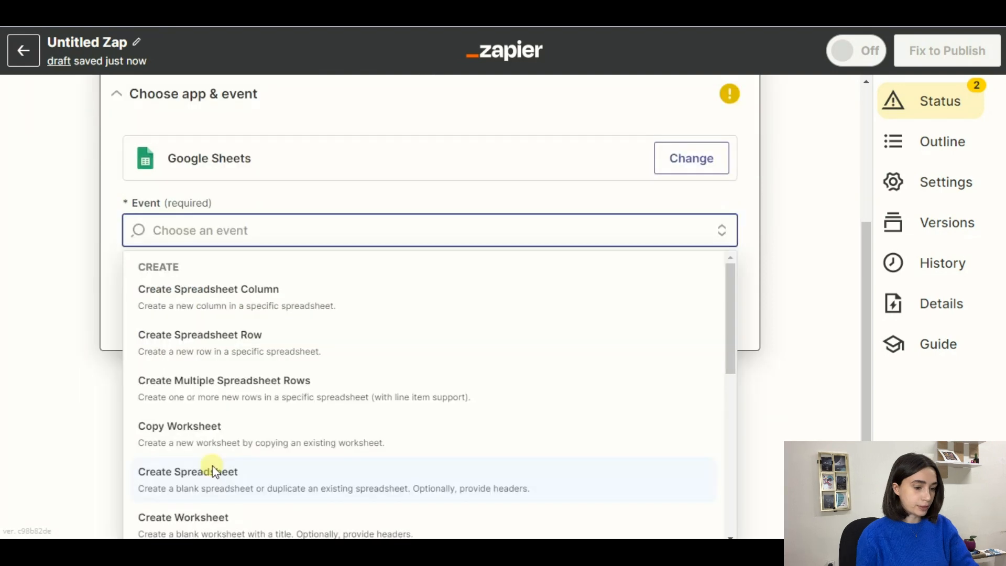
left_click(213, 469)
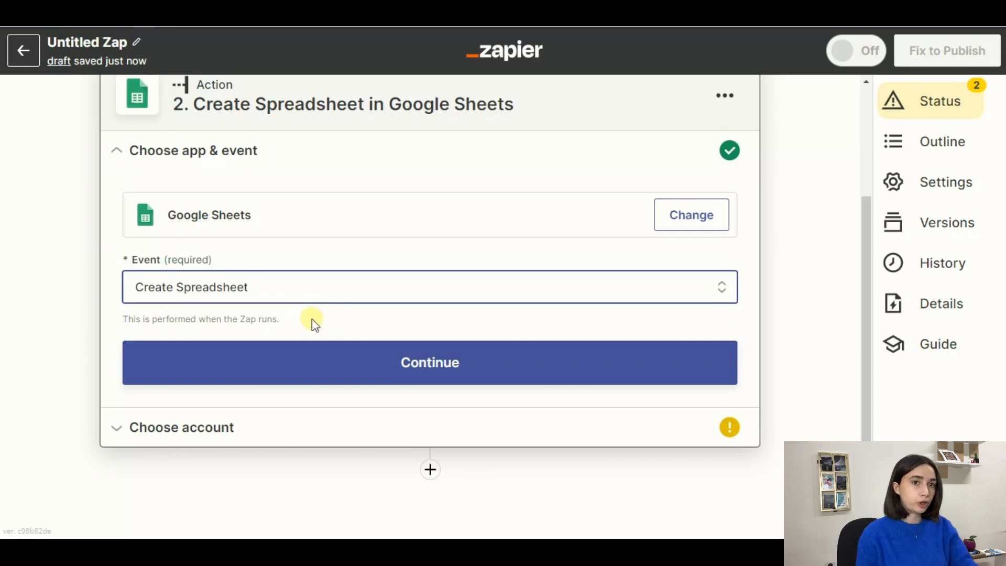
left_click(399, 371)
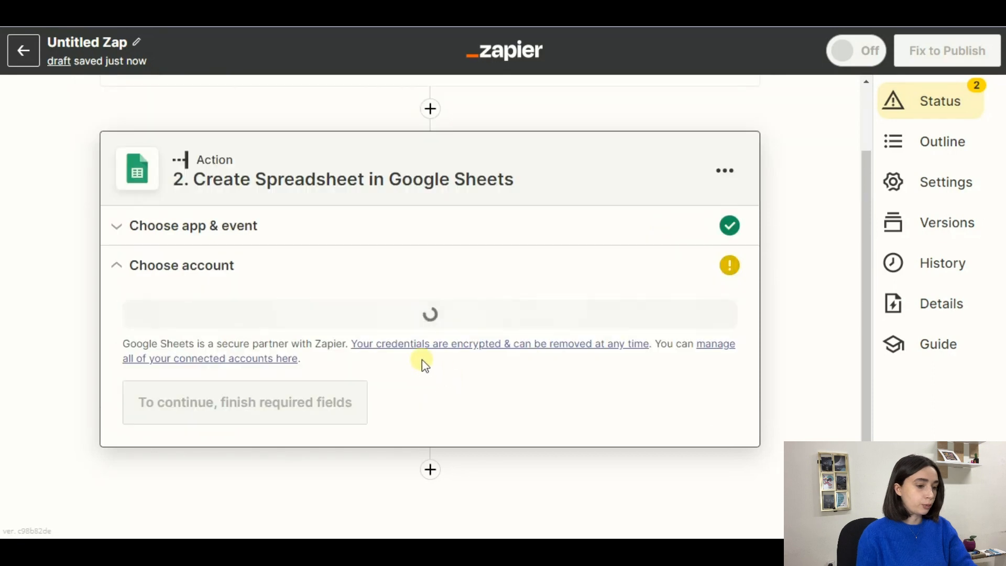
Step: Link the action to the existing connected Google Sheets account to reach its setup fields
left_click(320, 315)
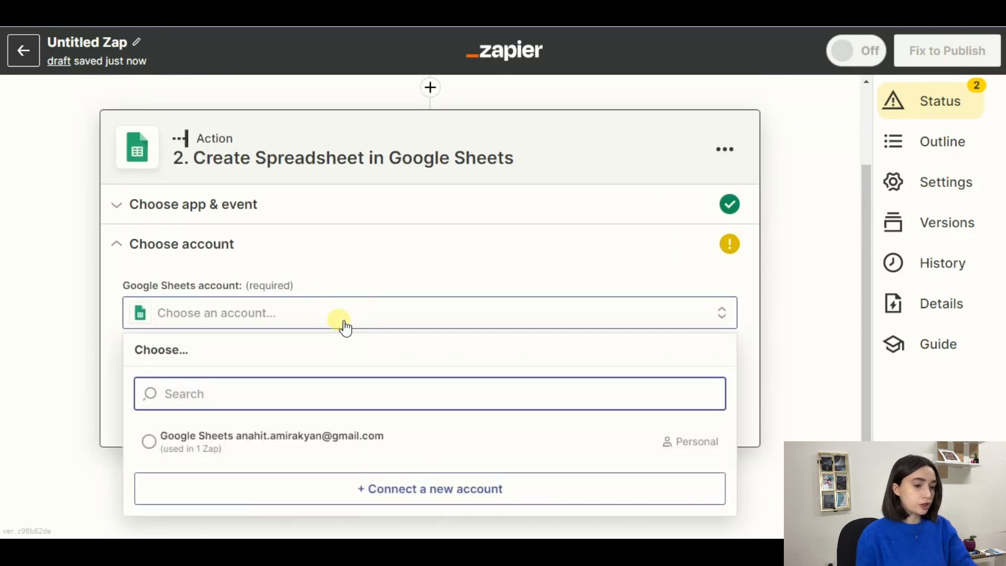
left_click(185, 450)
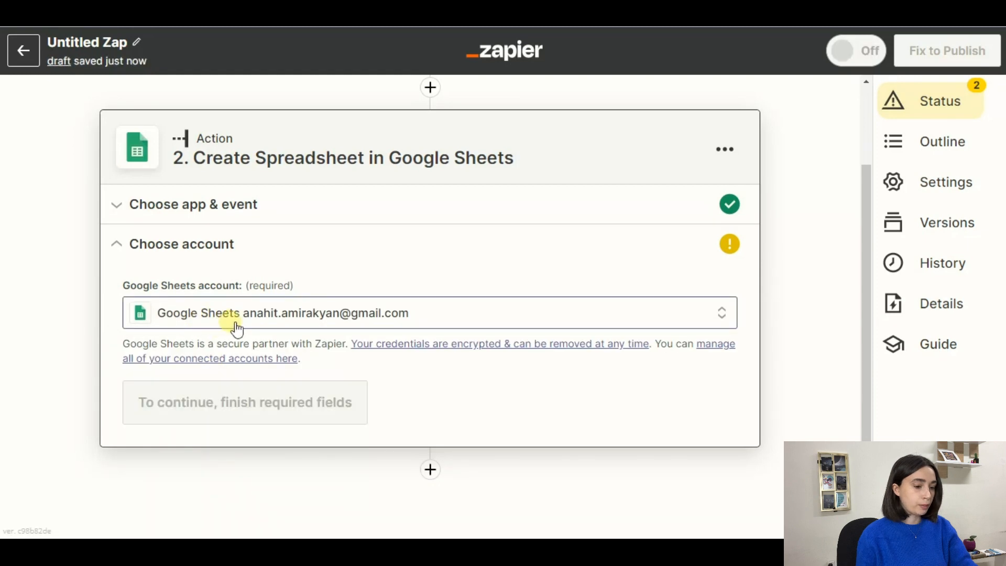
left_click(196, 402)
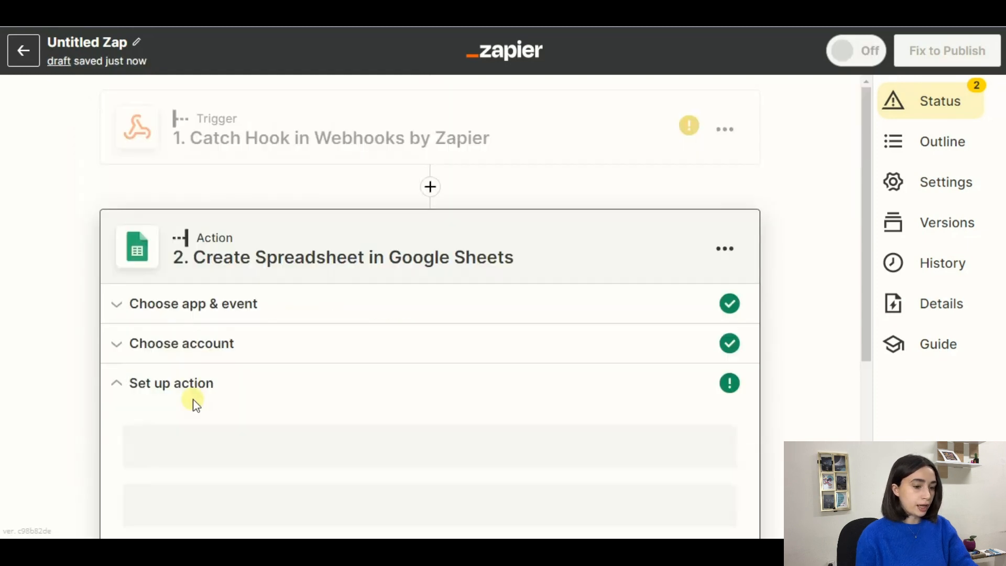
scroll(286, 350, "down", 2)
scroll(289, 356, "down", 3)
Step: Title the new spreadsheet 'PopUp Builder App' and set it to copy PopupBuilderApp Data
left_click(189, 165)
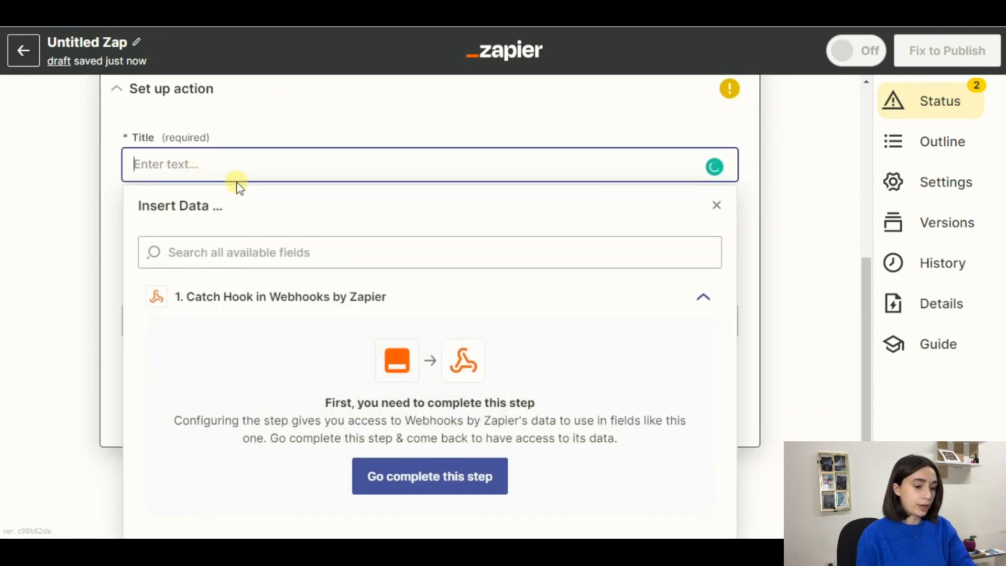
type("PopUp Builder App")
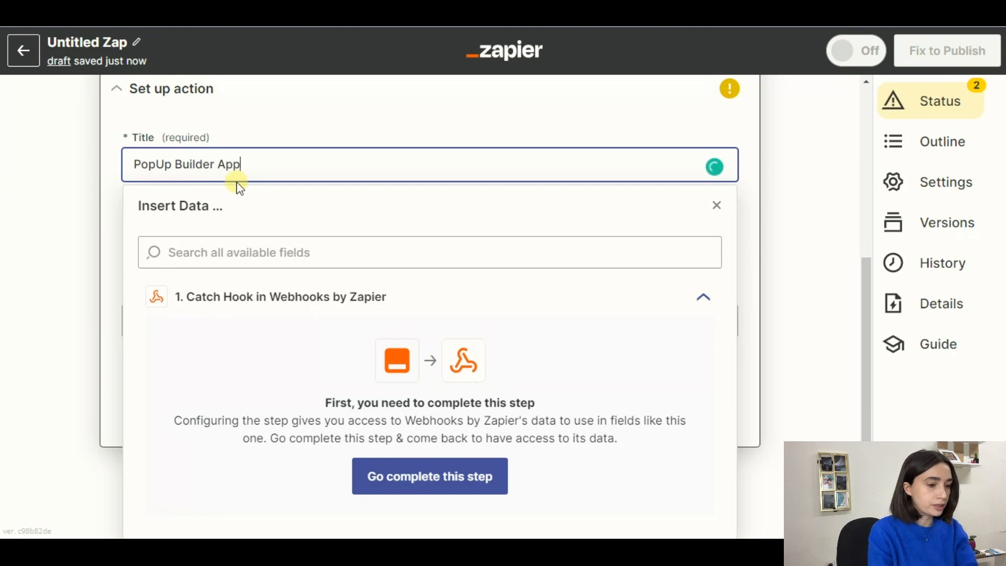
left_click(258, 138)
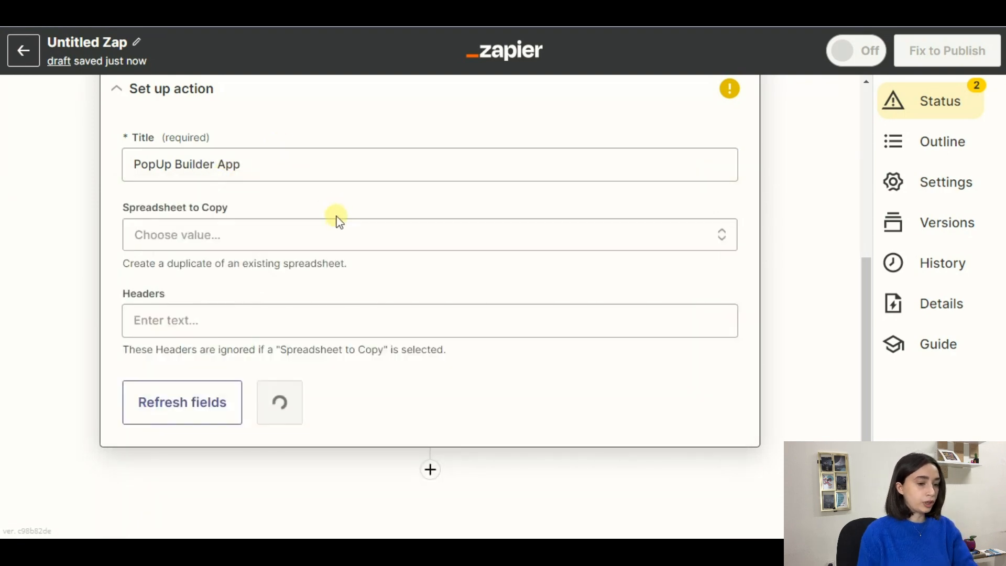
left_click(245, 234)
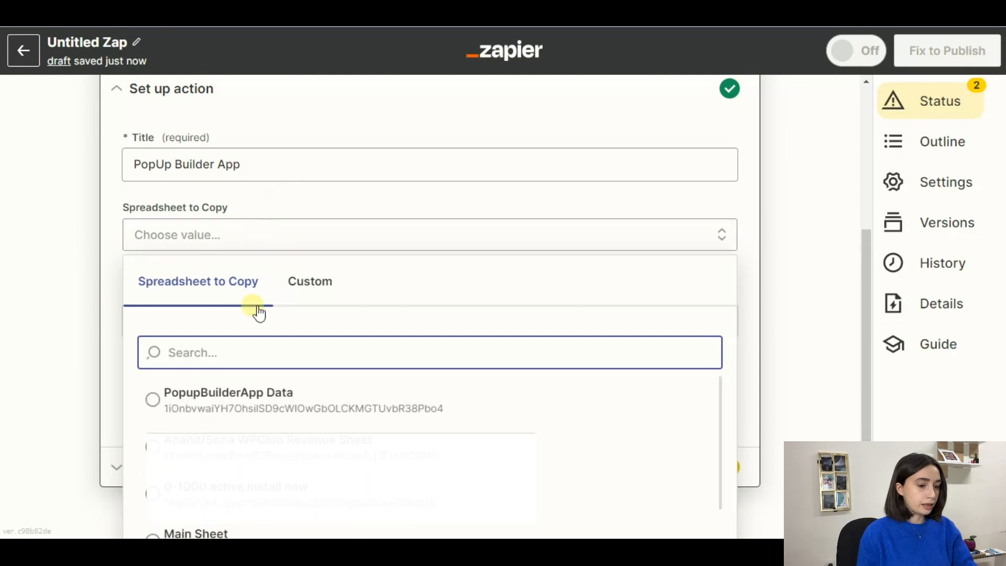
left_click(184, 399)
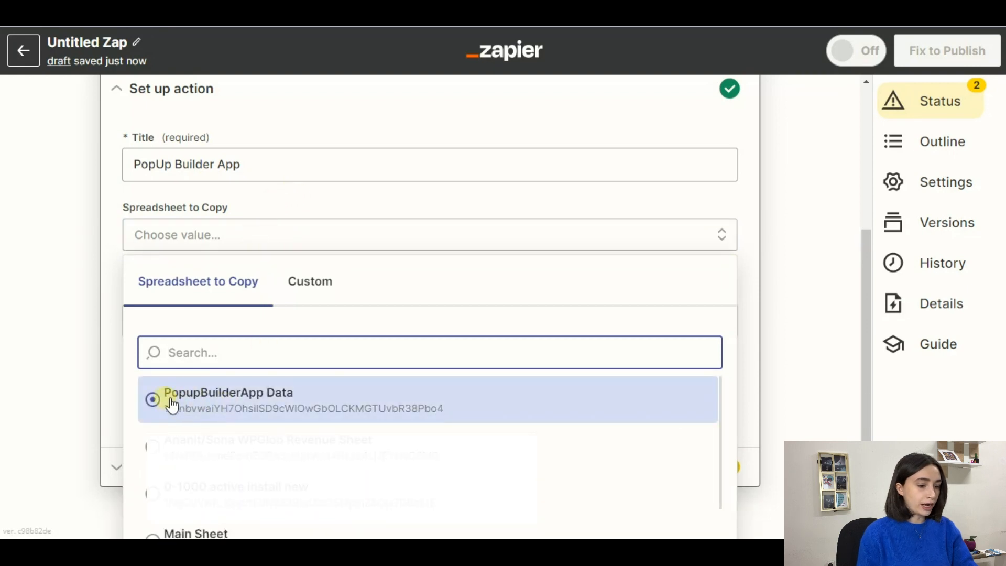
left_click(202, 403)
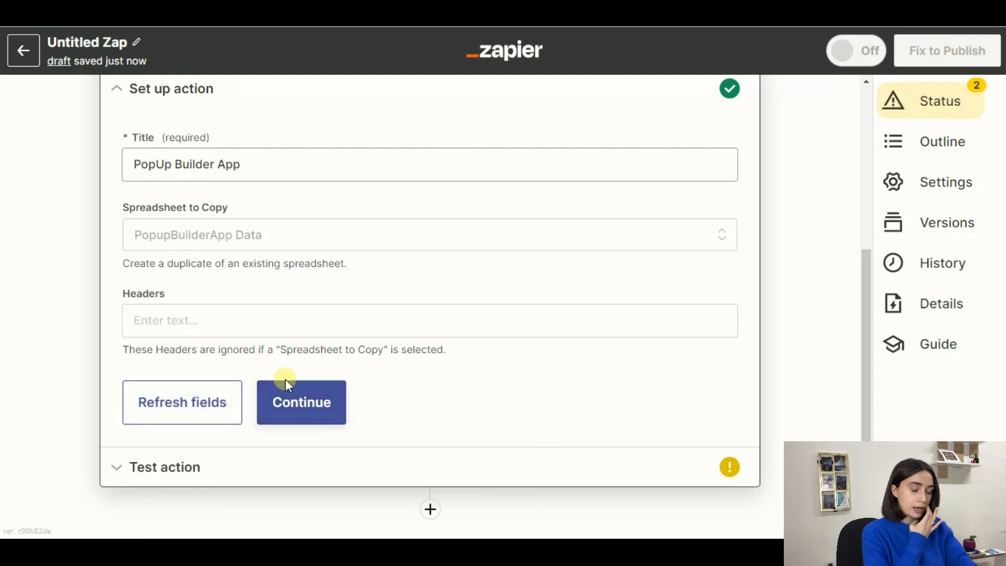
Step: Leave the Headers field empty and continue to the action test
left_click(255, 333)
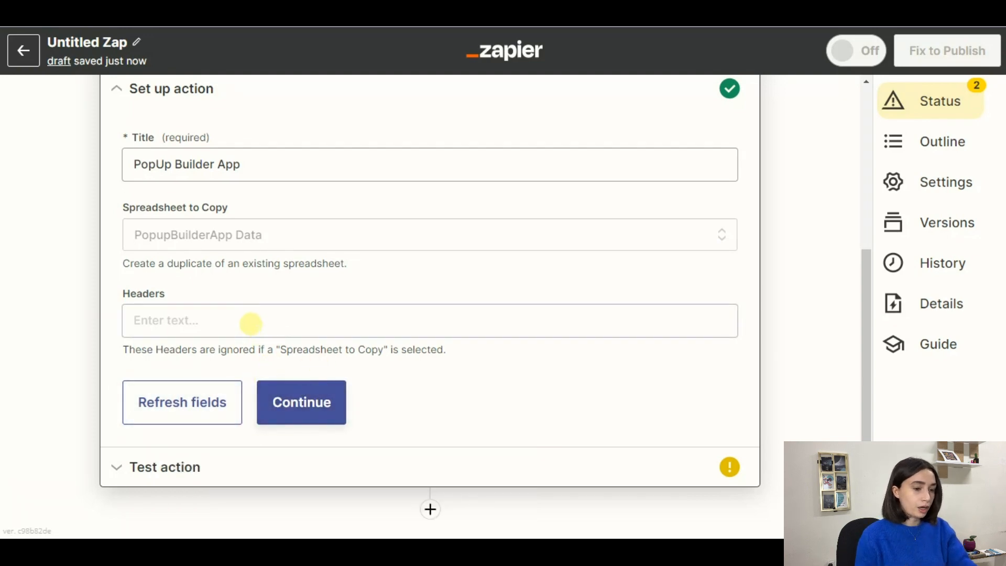
left_click(248, 320)
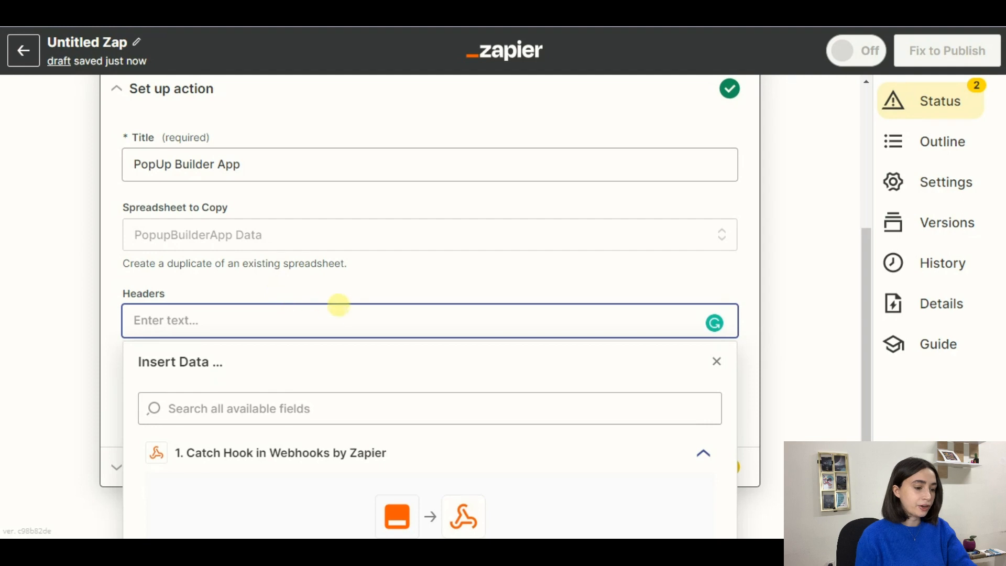
scroll(336, 300, "down", 3)
left_click(234, 314)
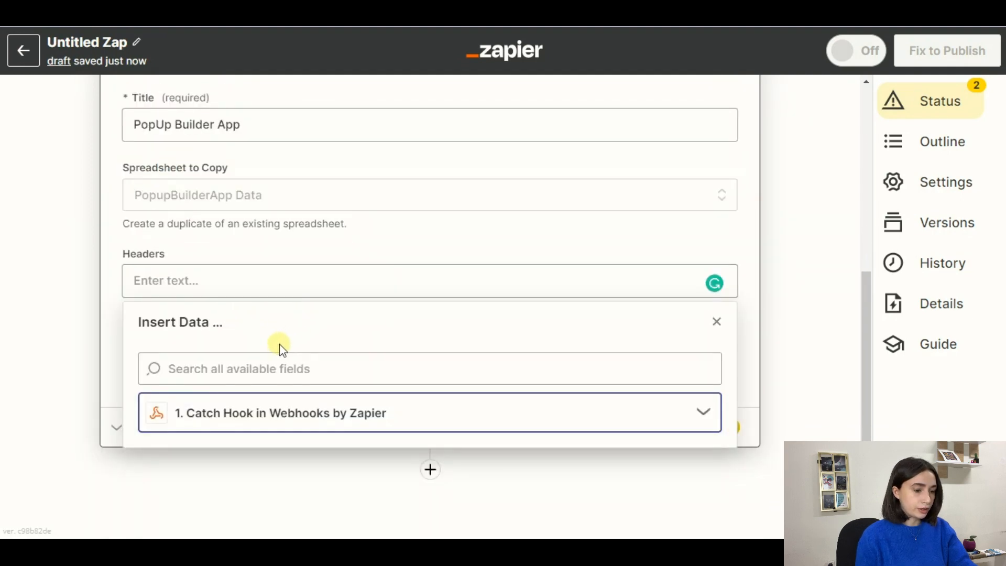
left_click(111, 355)
left_click(281, 370)
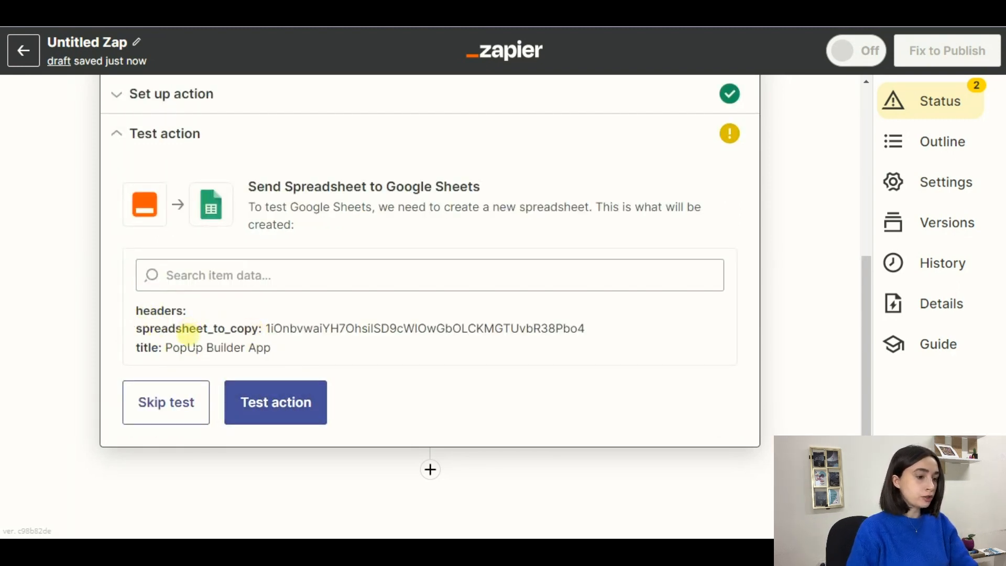
Step: Skip the action test, publish the Zap with it turned On, and close the panel
left_click(202, 403)
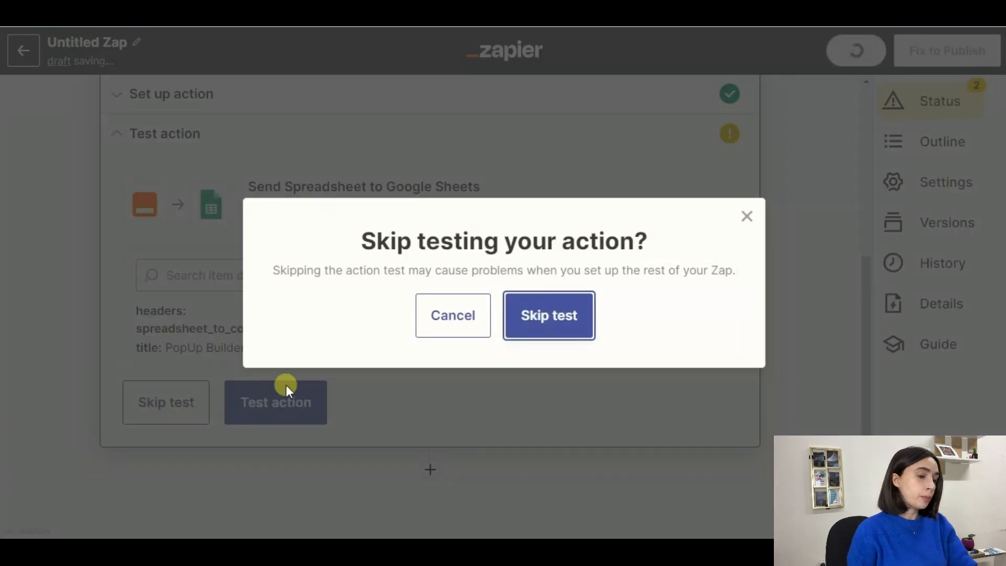
left_click(548, 316)
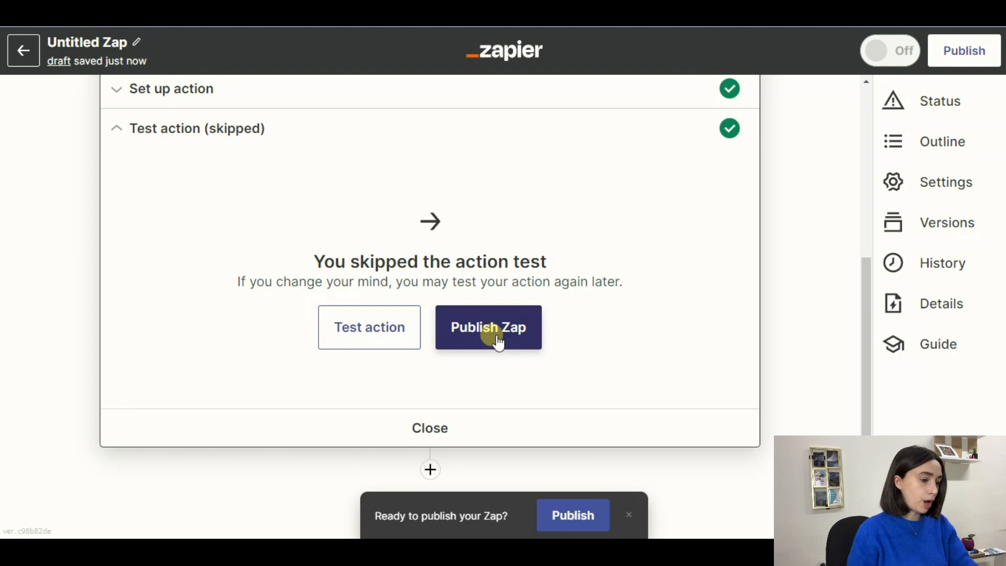
left_click(492, 330)
left_click(500, 305)
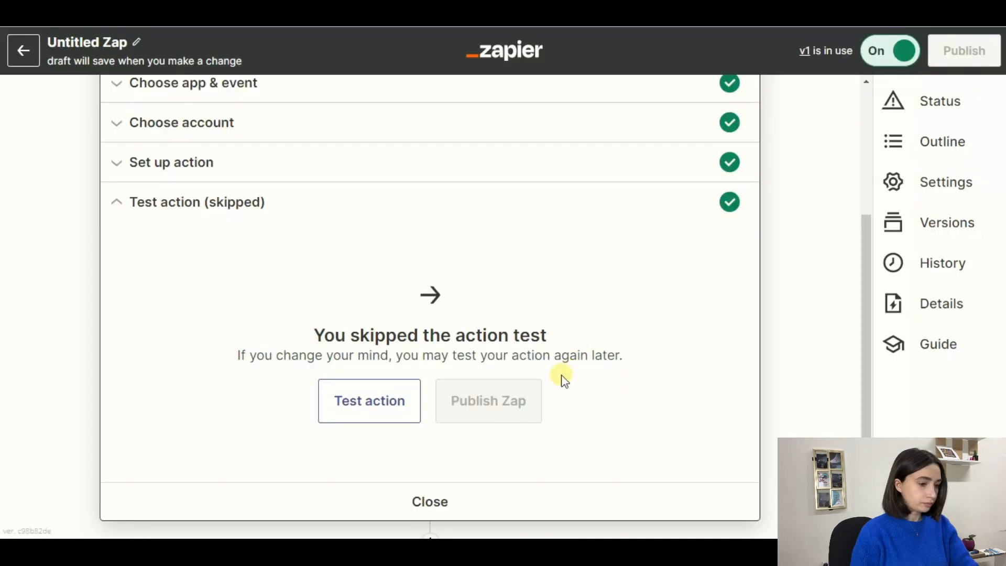
left_click(443, 506)
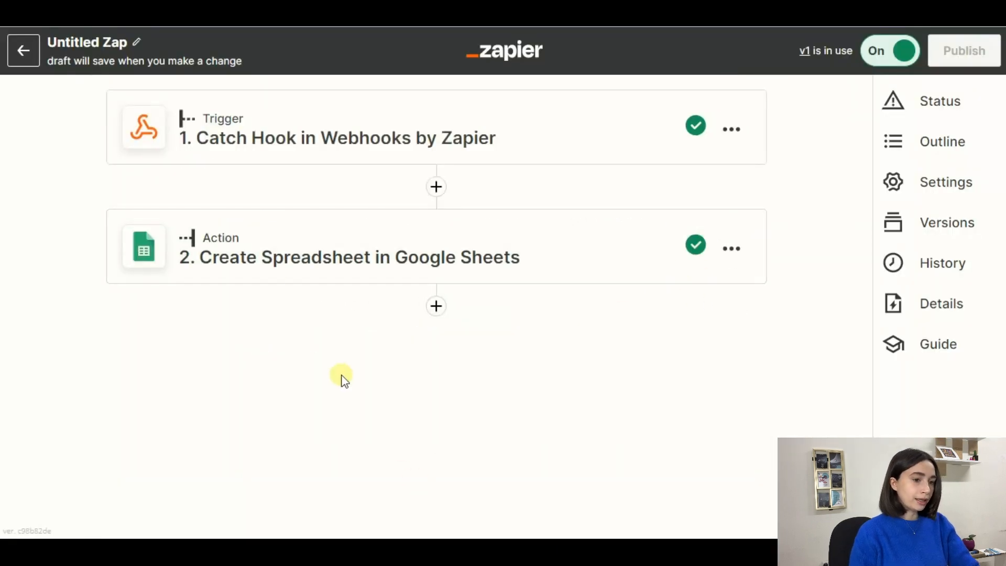
Step: Rename the Untitled Zap to 'Popup Builder App'
left_click(103, 47)
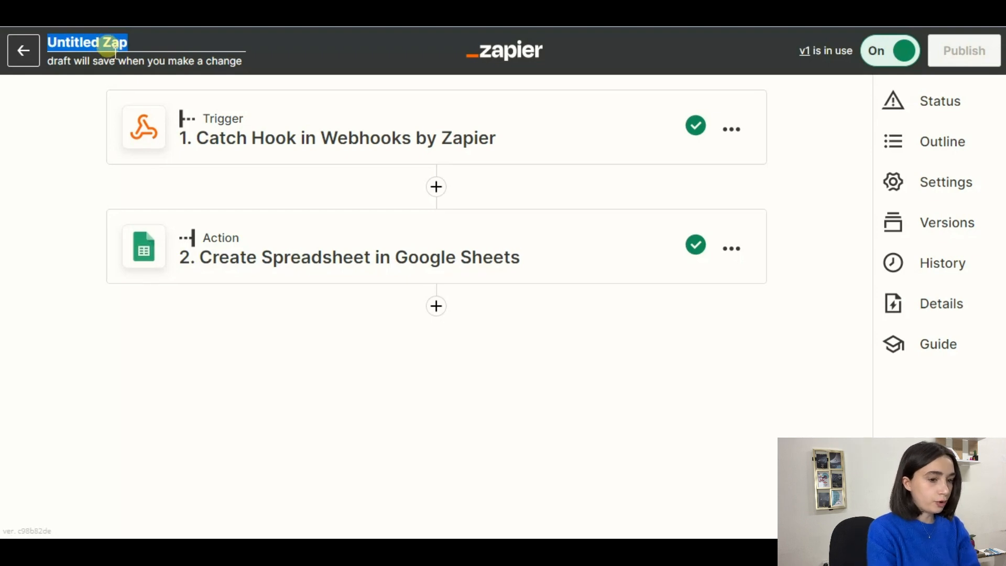
type("Popup Buil")
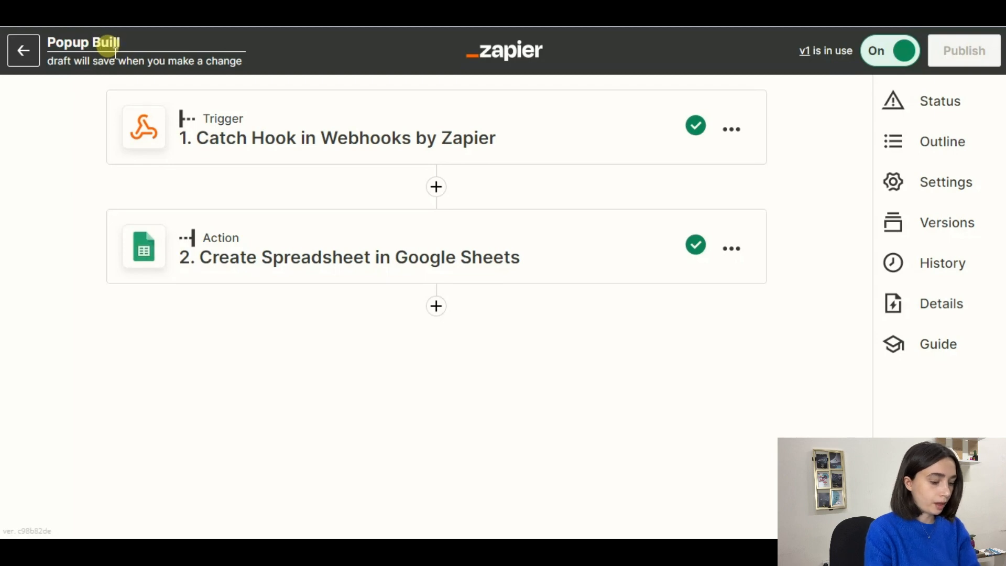
type("der App")
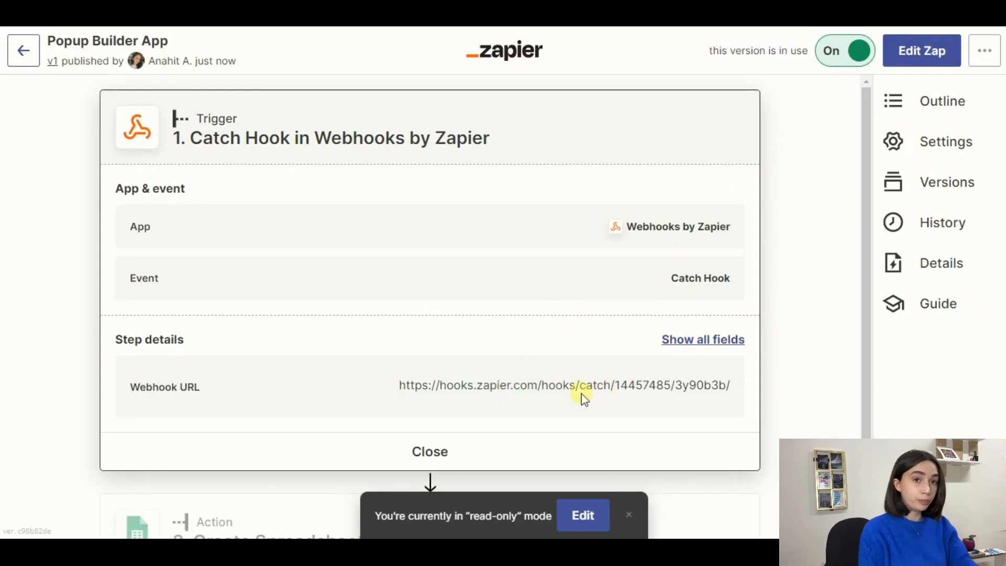
Step: Copy the Catch Hook webhook URL for use in the popup's Webhook field
triple_click(436, 388)
key("ctrl+c")
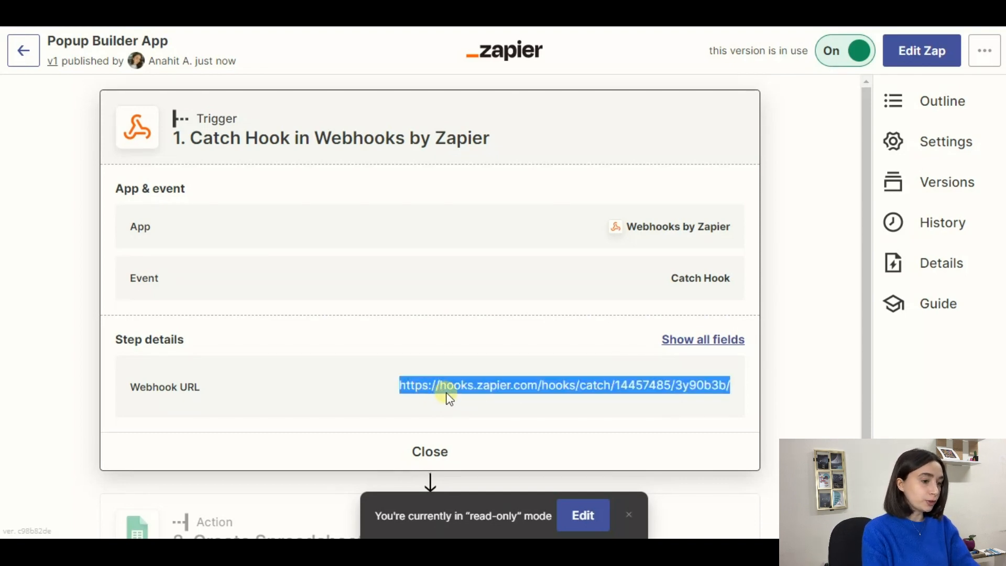
key("ctrl+Tab")
left_click(409, 300)
Step: Paste the Zapier URL into Webhook, enter a notification e-mail address, and update the Grab Now! popup
key("ctrl+v")
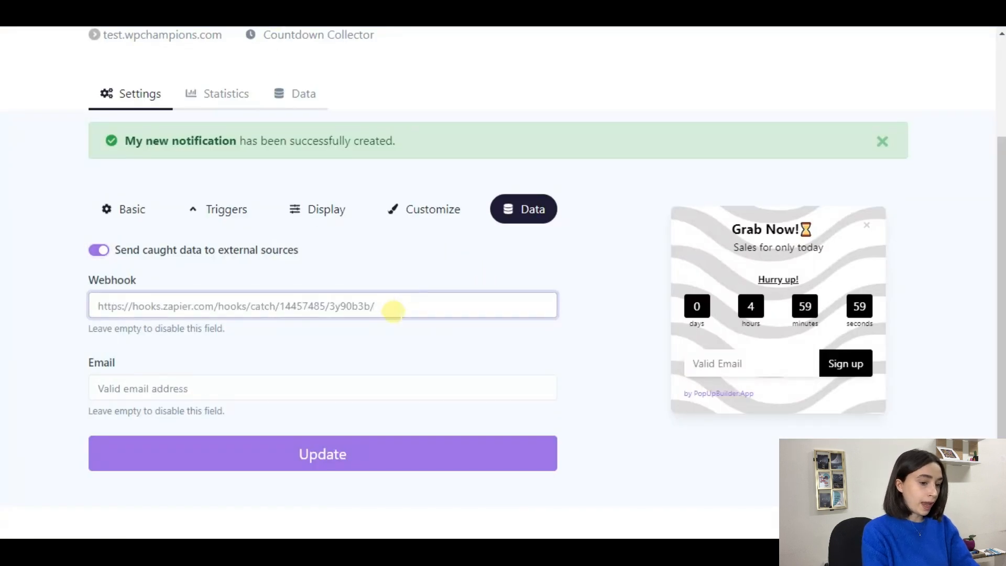
scroll(409, 341, "down", 2)
left_click(362, 320)
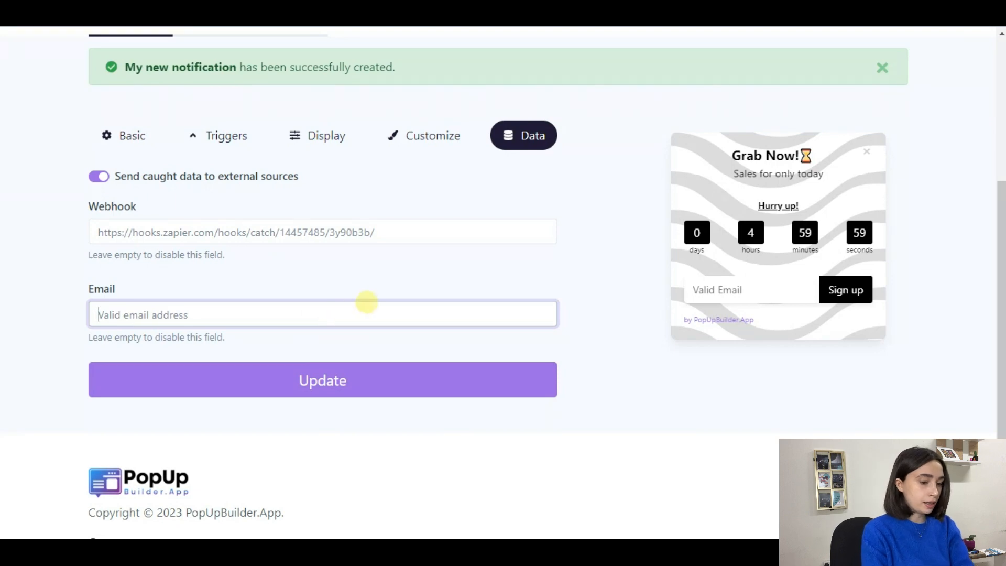
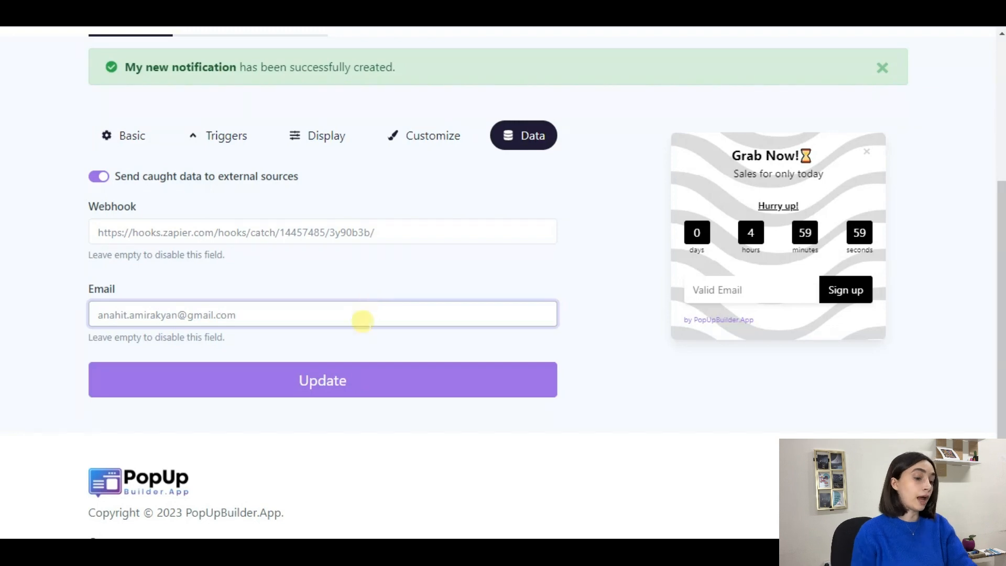
left_click(369, 385)
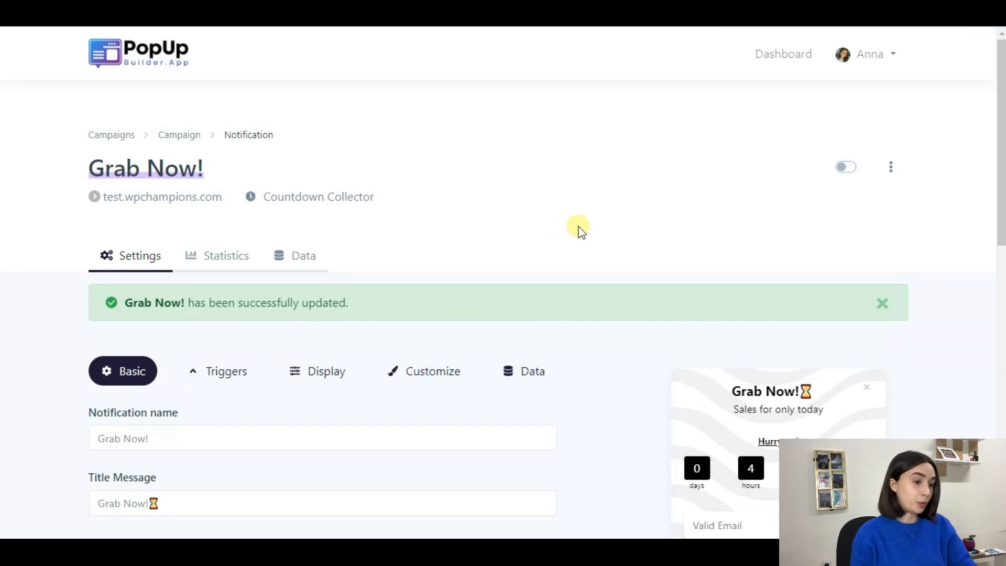
scroll(580, 231, "down", 4)
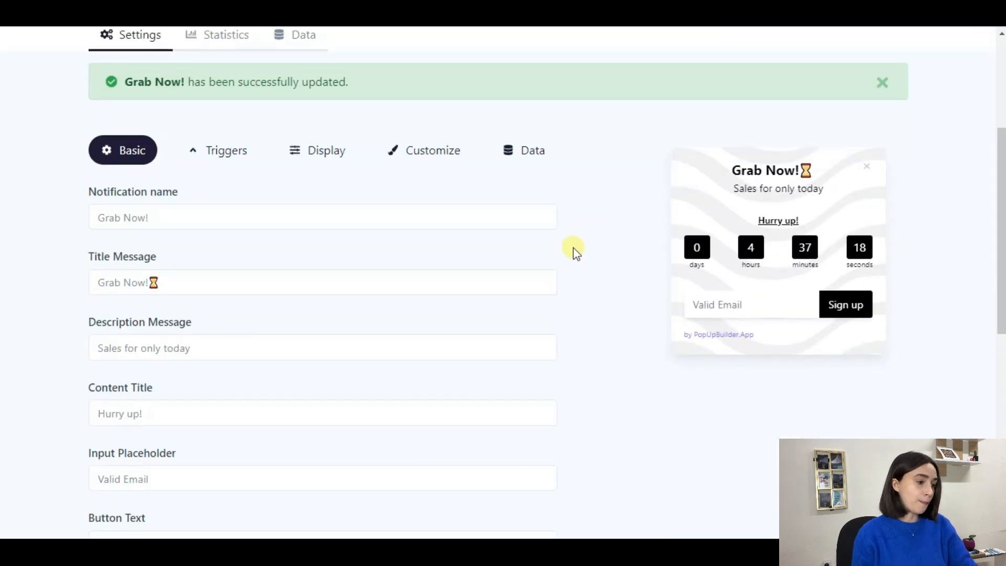
scroll(575, 253, "down", 4)
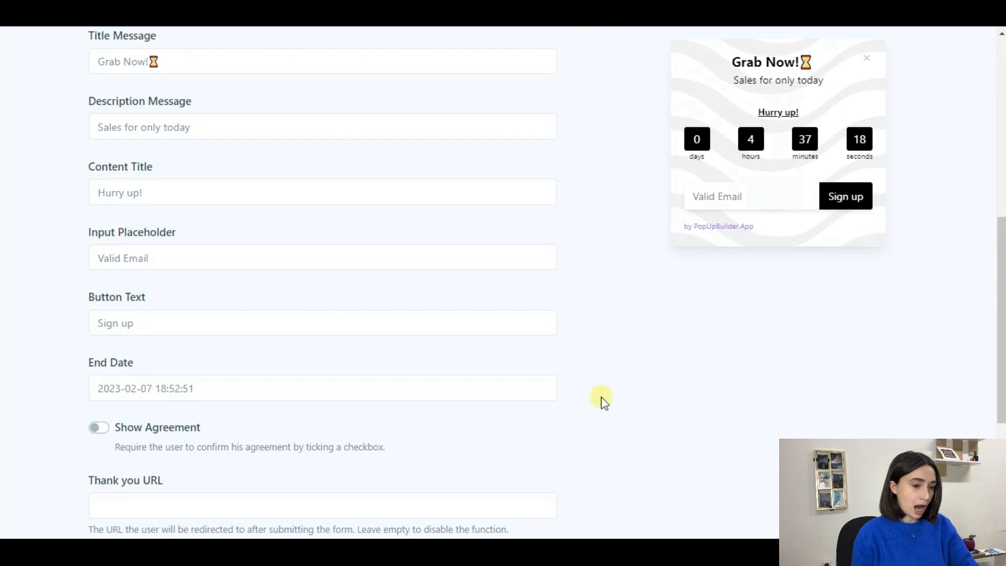
scroll(602, 404, "up", 8)
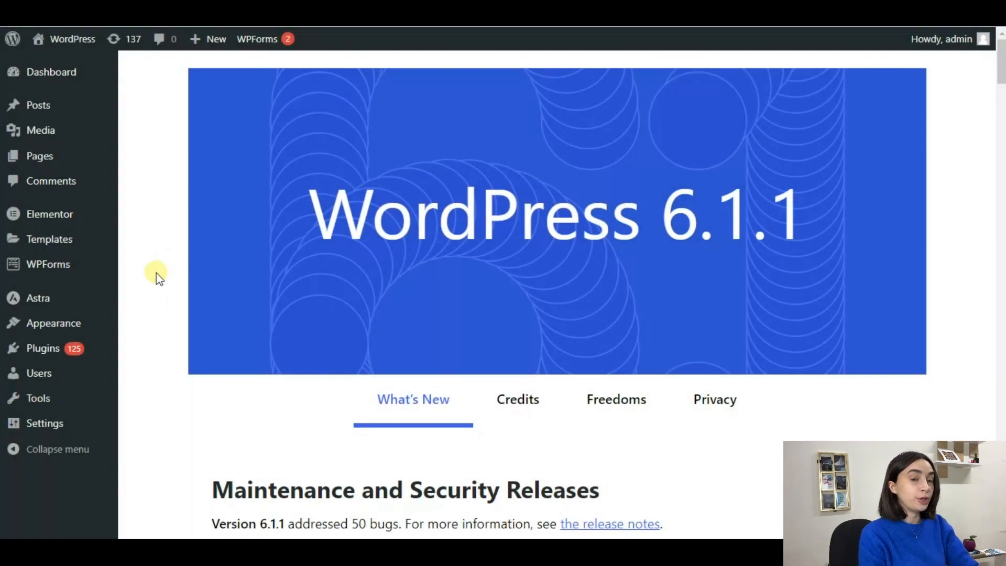
Step: Search Plugins > Add New for PopUpBuilder.App, then install and activate it
mouse_move(84, 348)
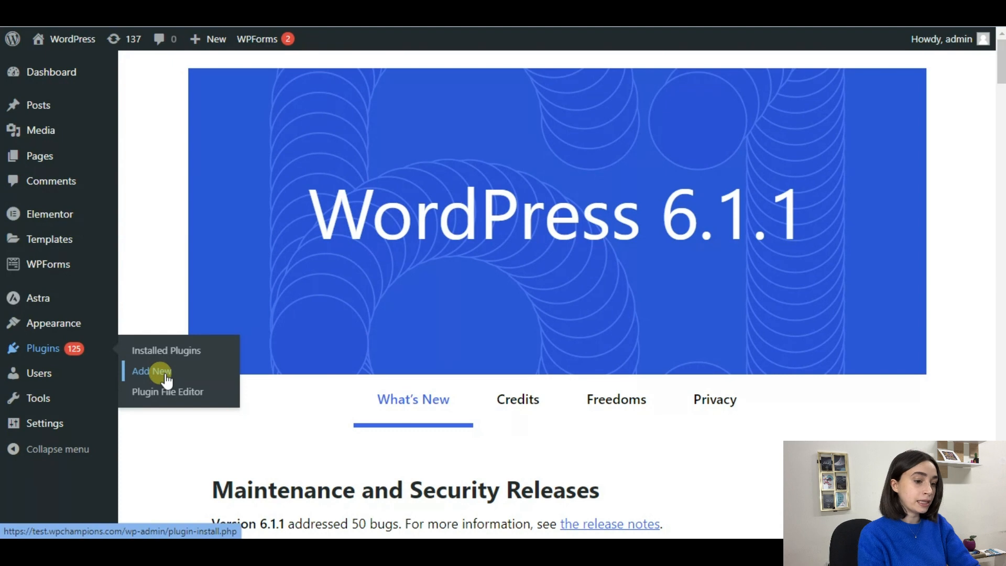
left_click(165, 373)
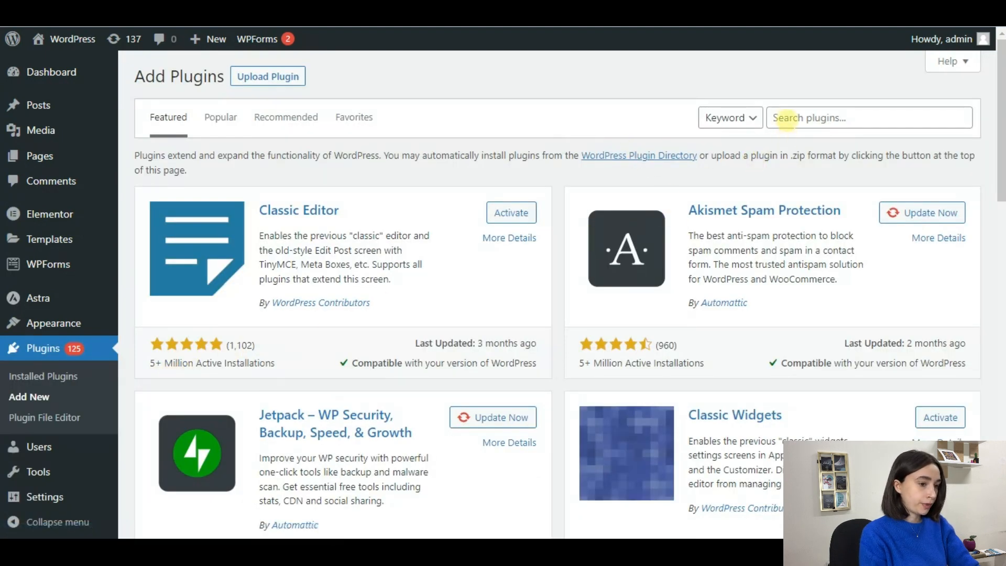
left_click(784, 117)
type("PopUpBuilder.App")
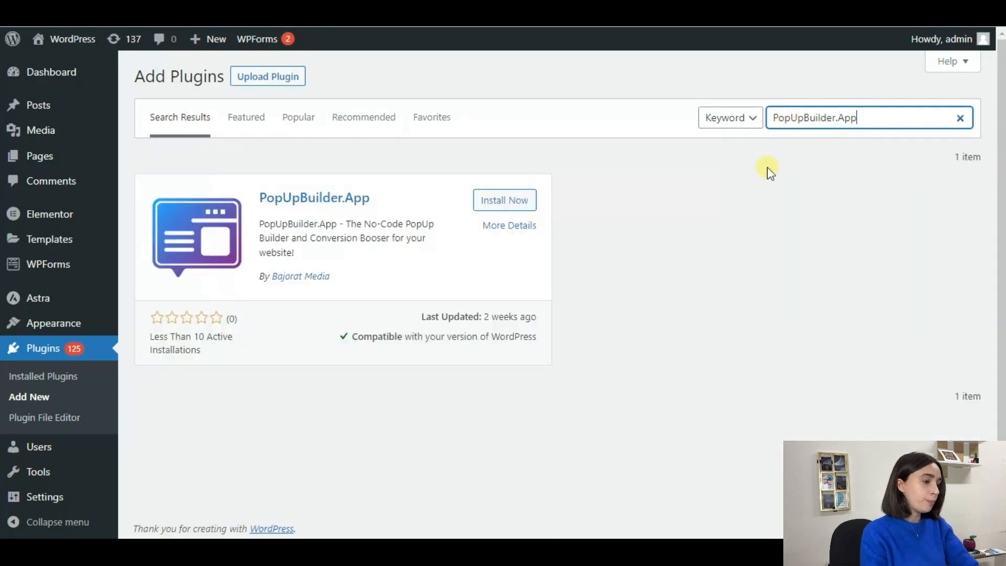
left_click(529, 201)
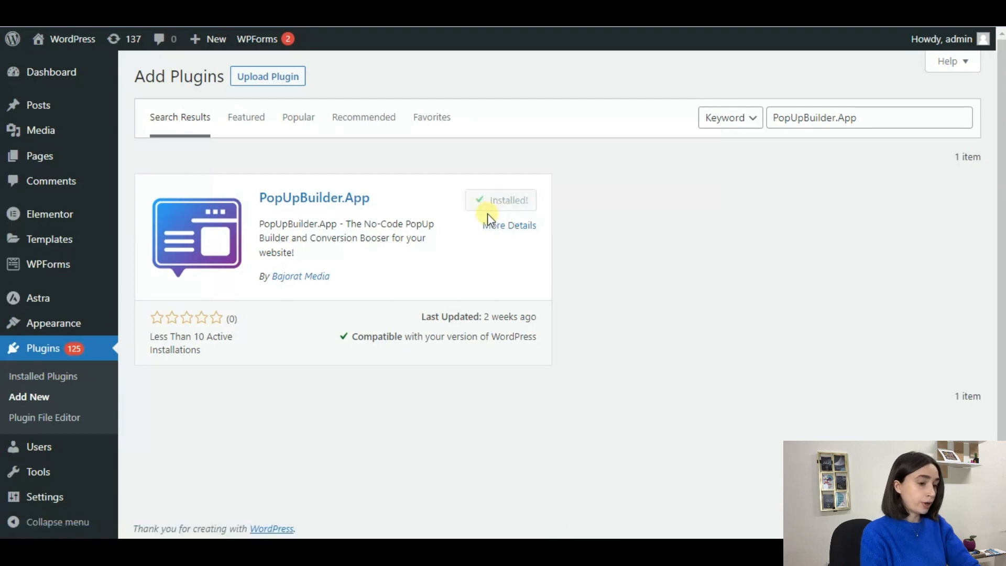
left_click(513, 200)
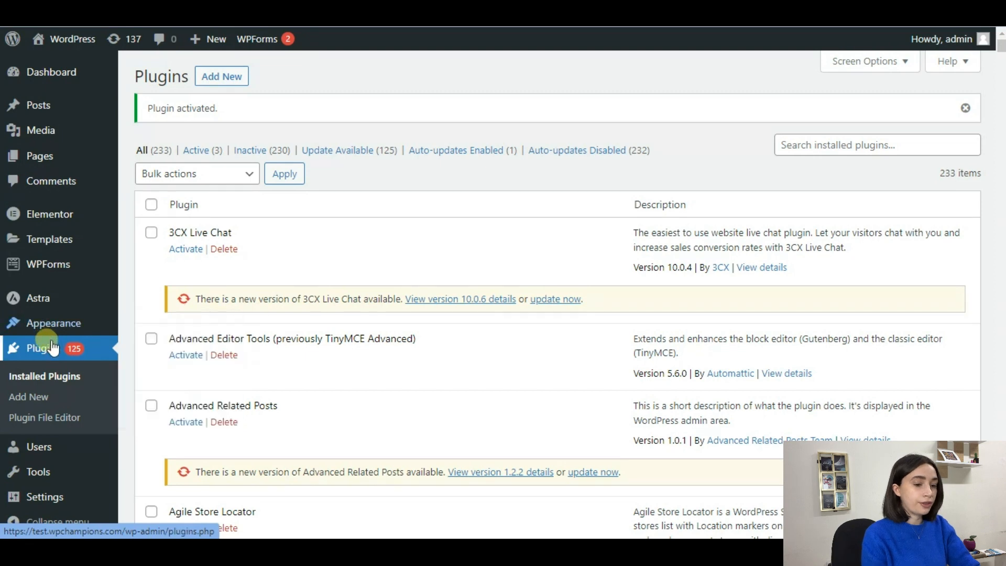
Step: Open the PopUpBuilder.App plugin settings and copy the account's API key from its account page
mouse_move(45, 495)
left_click(131, 492)
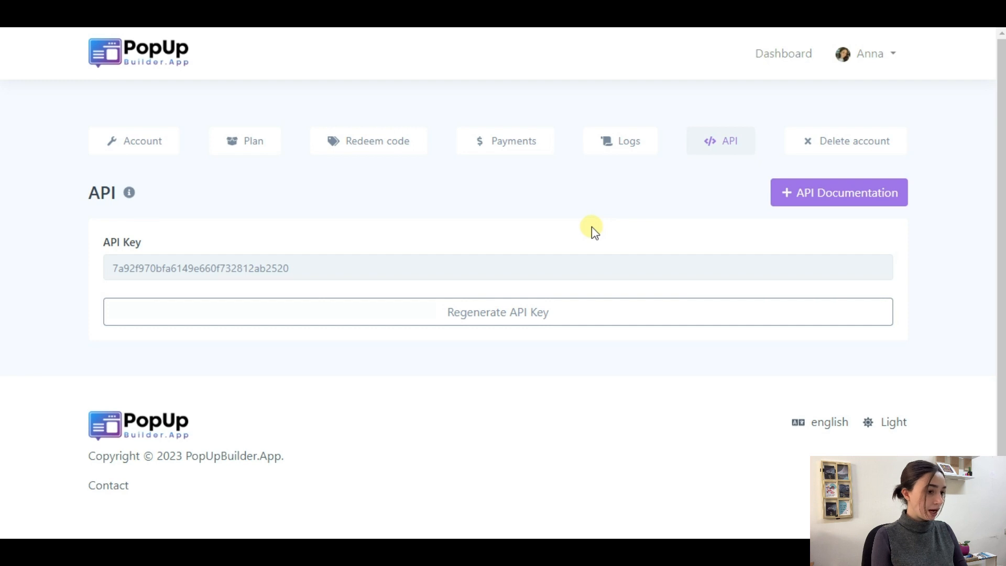
left_click(894, 58)
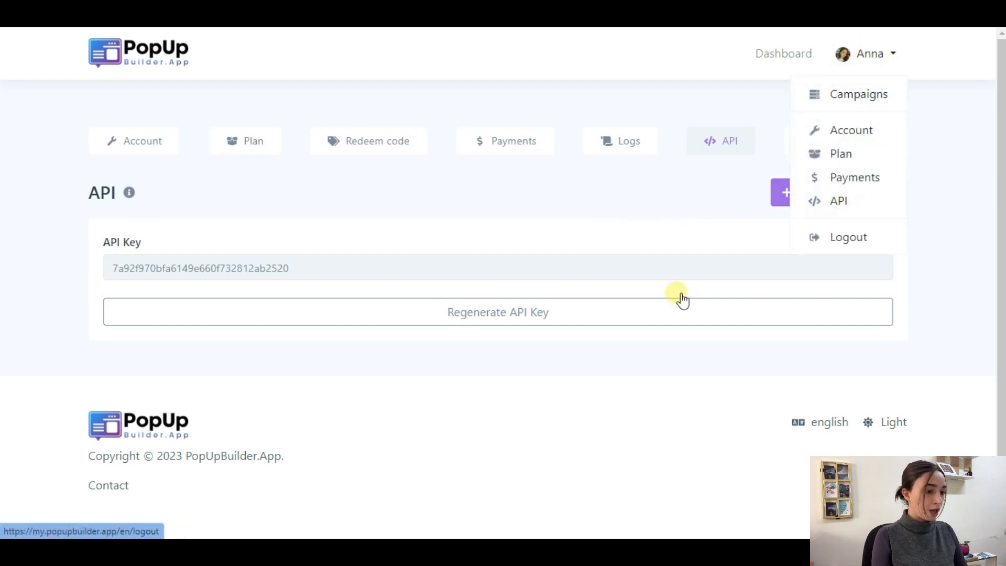
left_click(311, 210)
double_click(335, 264)
key("ctrl+c")
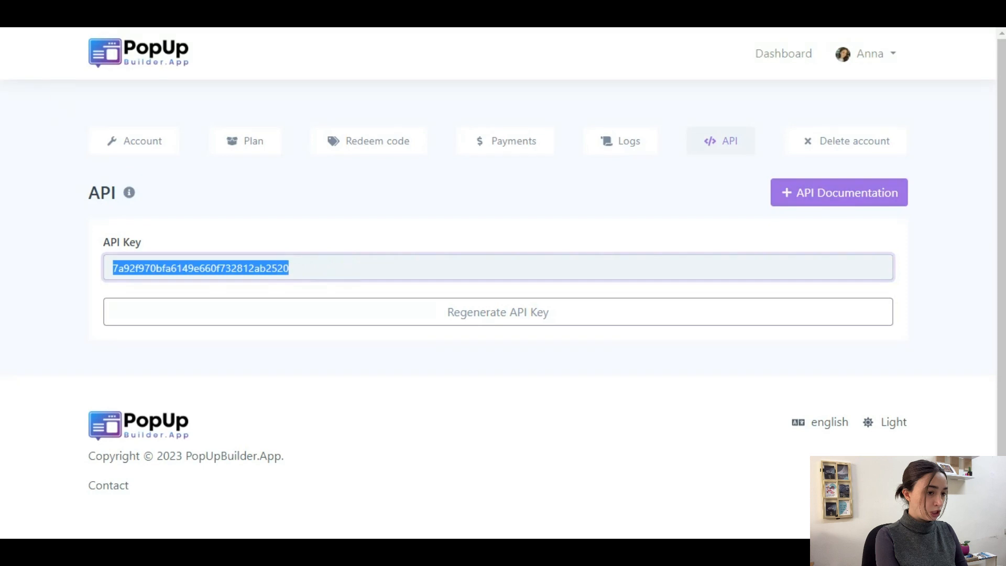
key("Return")
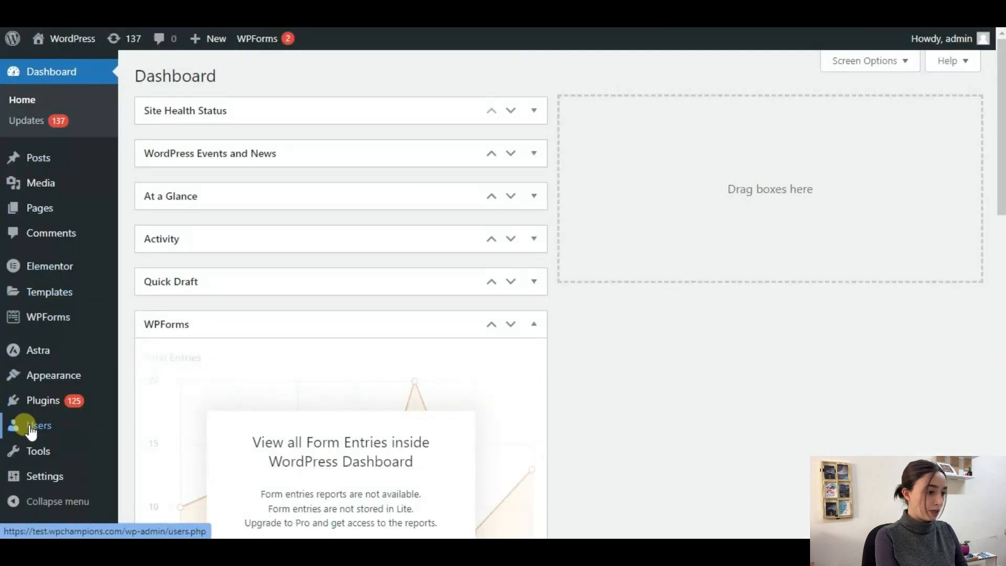
Step: Sign the PopUpBuilder.App plugin in by pasting the copied API key
mouse_move(46, 474)
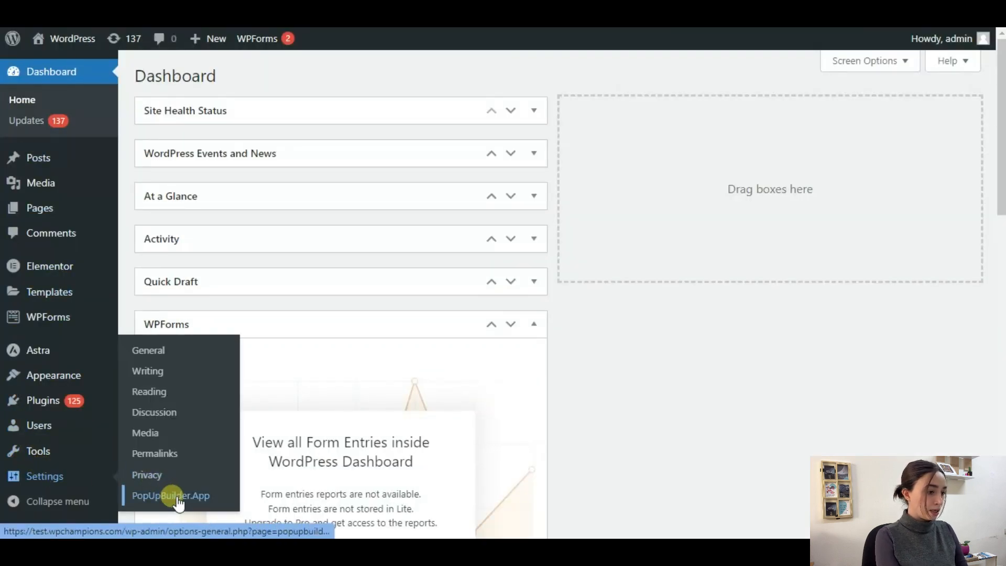
left_click(177, 496)
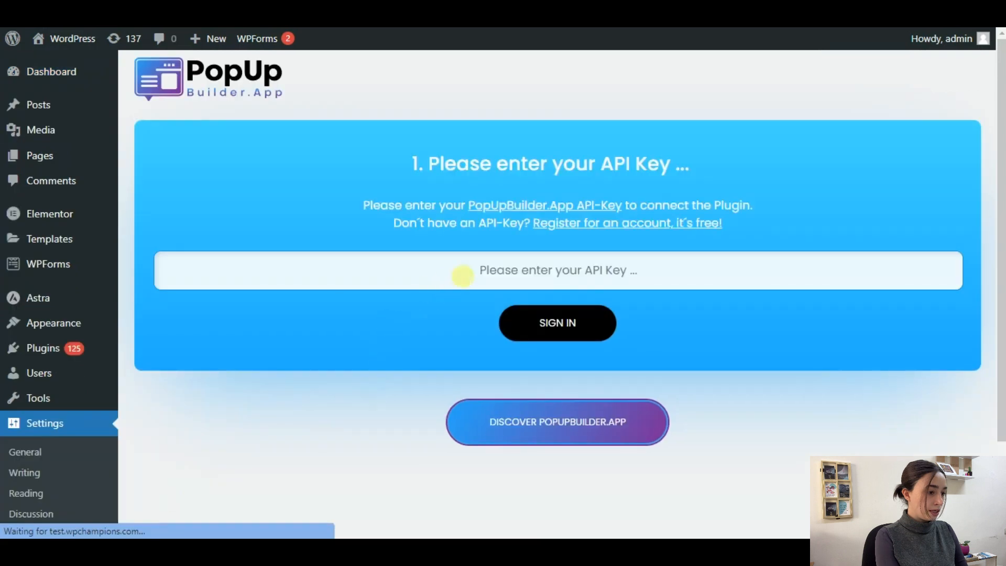
left_click(513, 257)
key("ctrl+v")
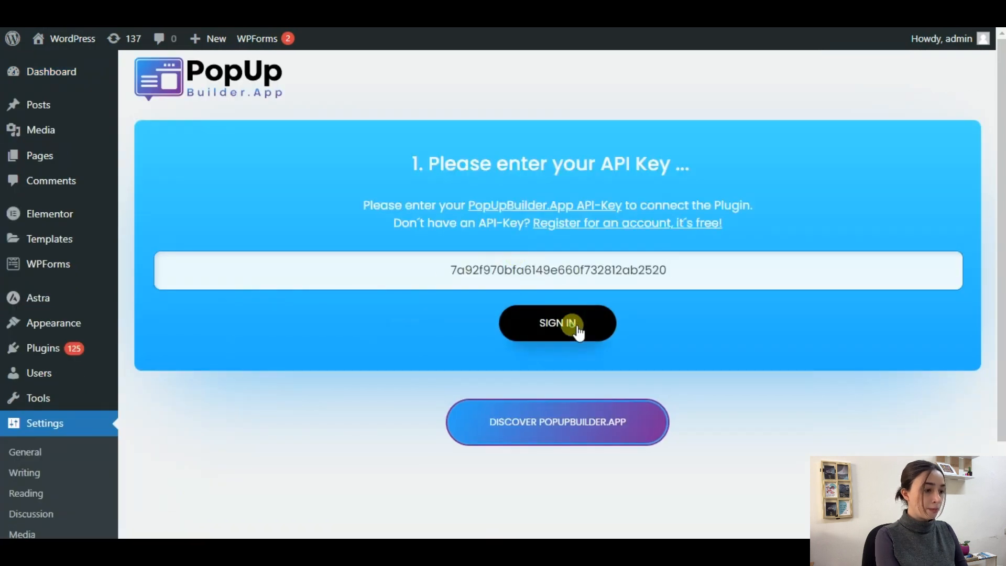
left_click(577, 328)
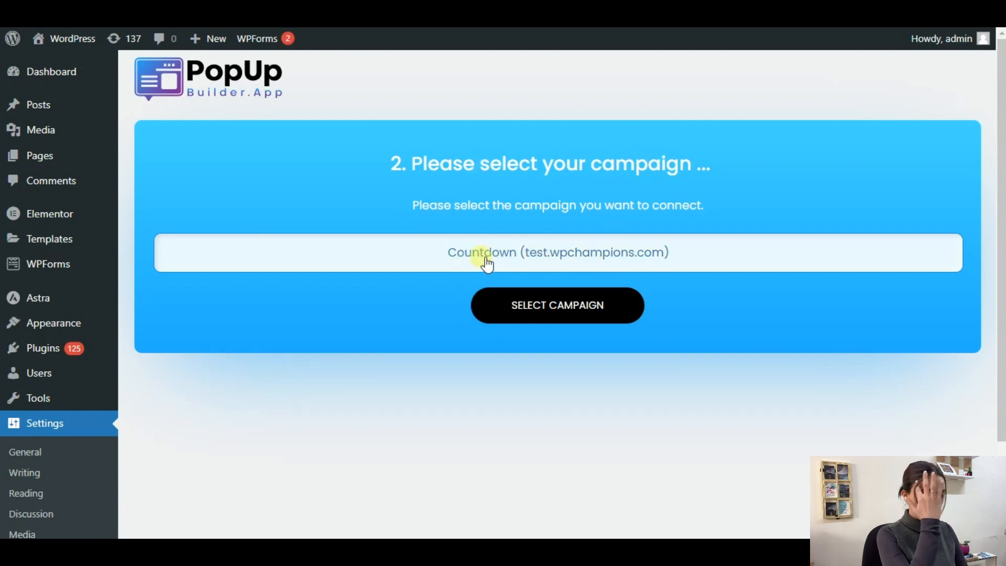
Step: Connect the Countdown campaign and review the plugin's ready-to-go page listing Grab Now!
left_click(558, 308)
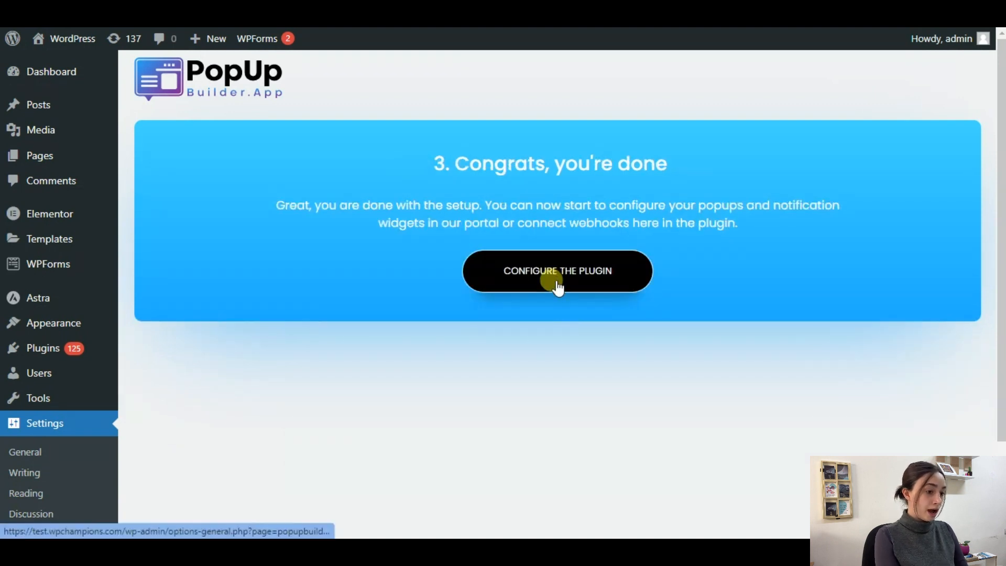
left_click(556, 284)
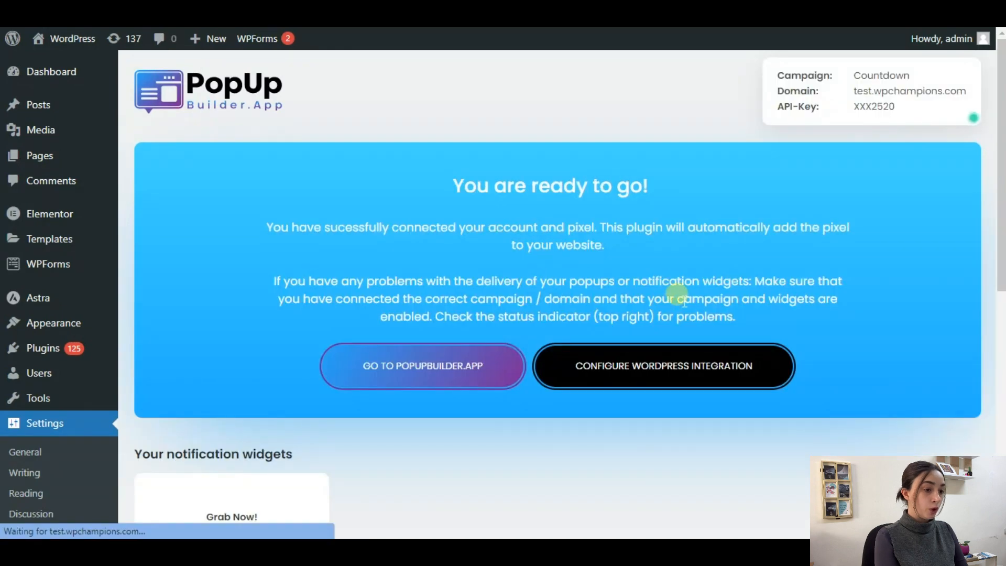
scroll(547, 238, "down", 4)
scroll(547, 238, "down", 2)
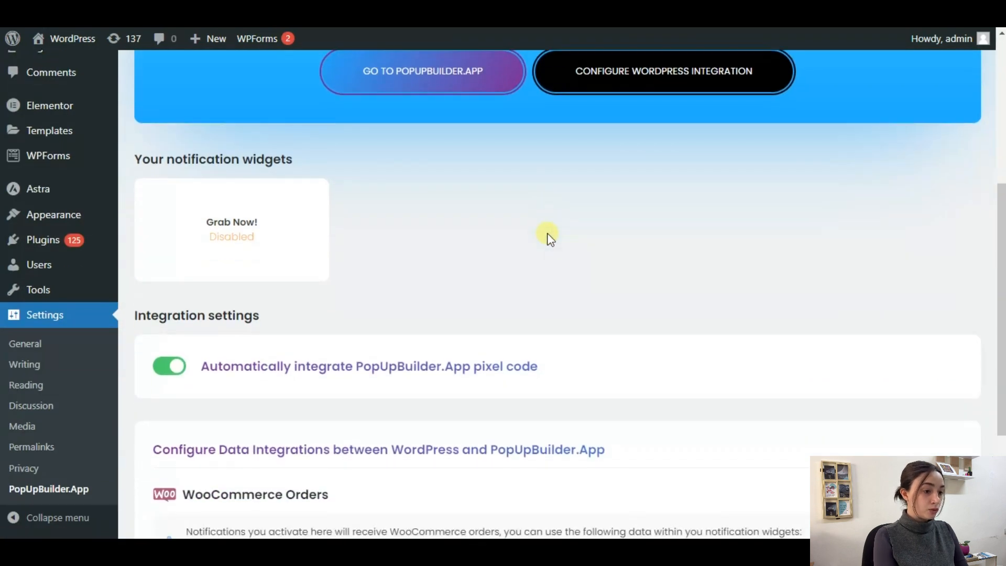
scroll(677, 380, "up", 3)
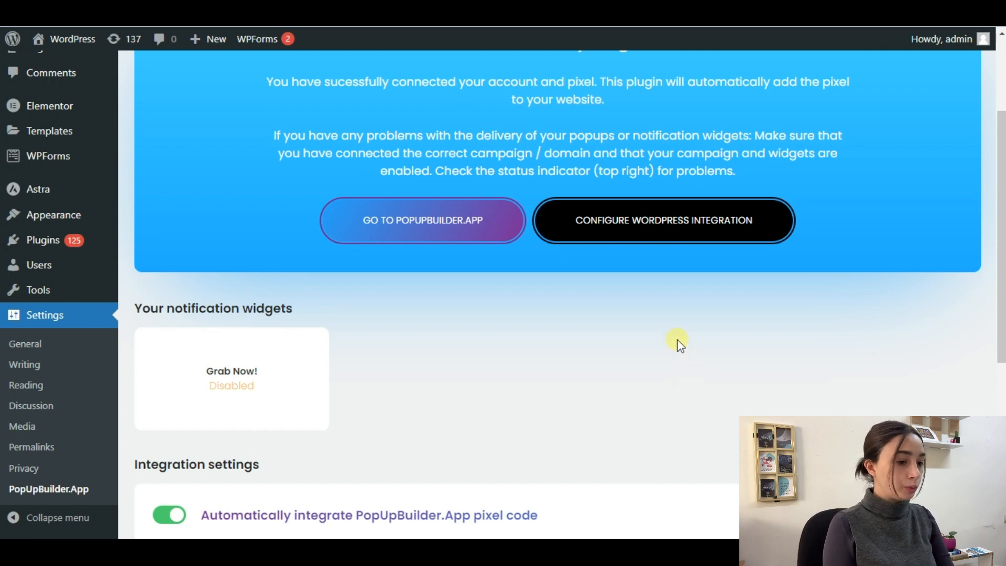
scroll(681, 345, "down", 1)
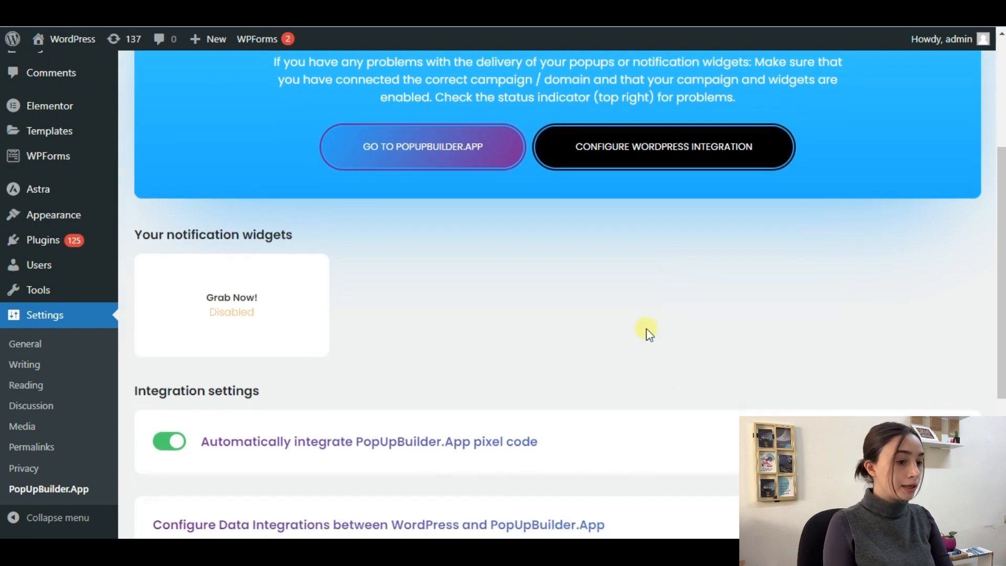
Step: Set the Grab Now! notification's status to on and save it with Update
left_click(231, 314)
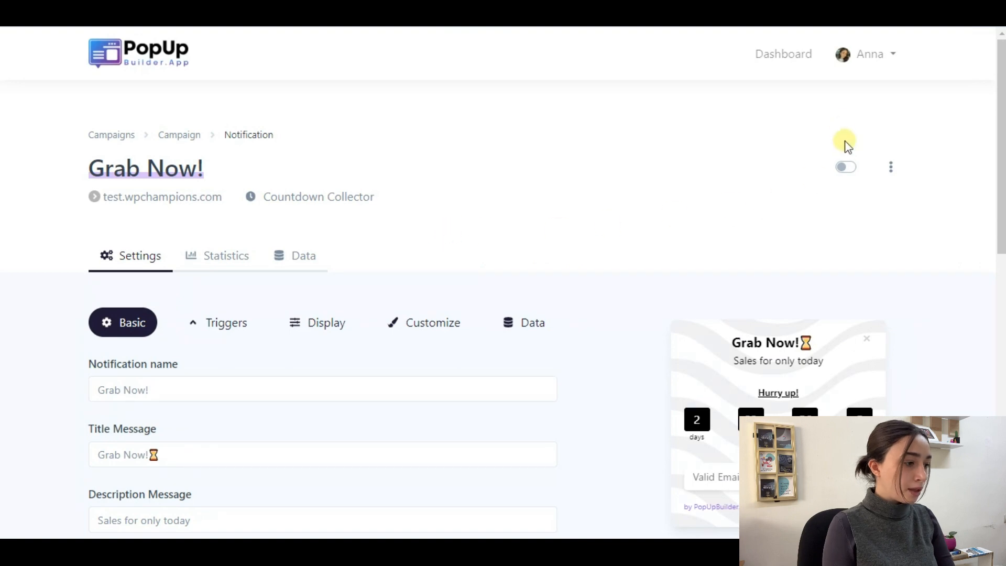
left_click(851, 168)
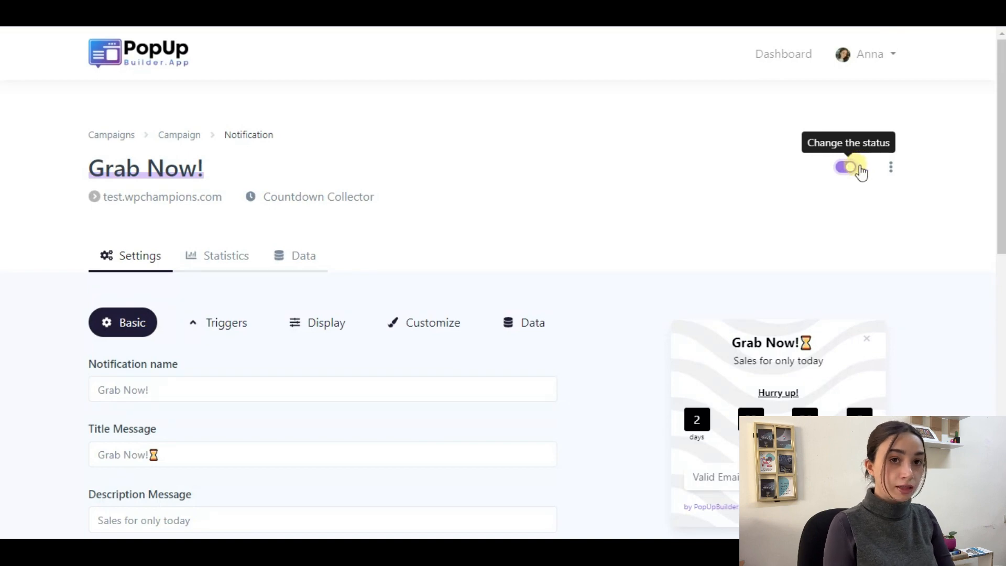
left_click(848, 169)
left_click(847, 168)
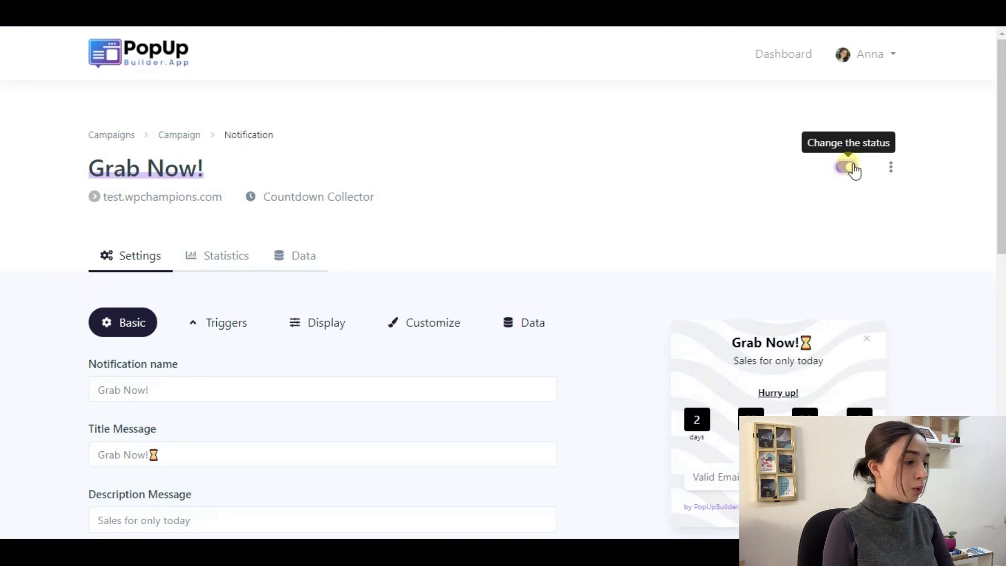
scroll(579, 312, "down", 12)
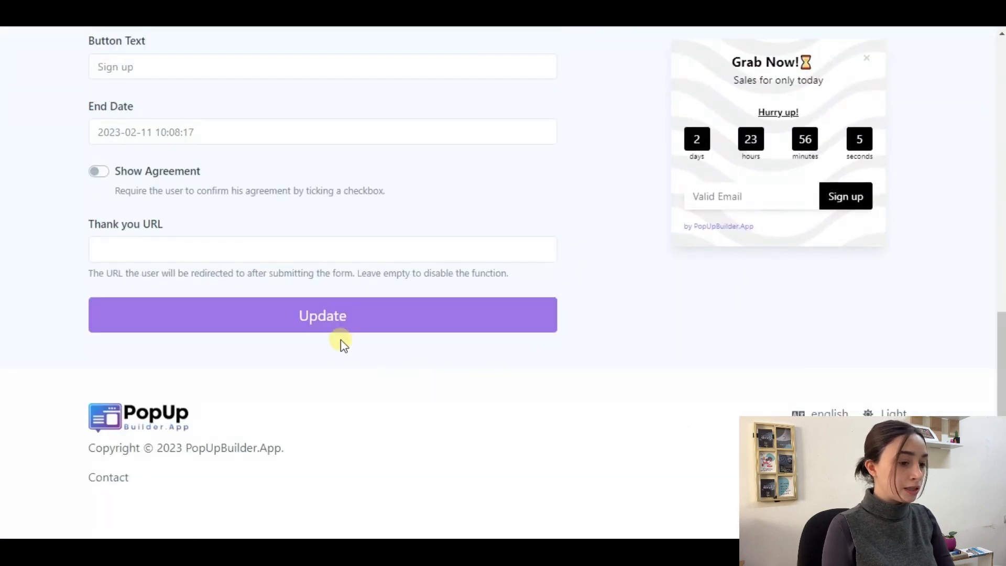
left_click(310, 321)
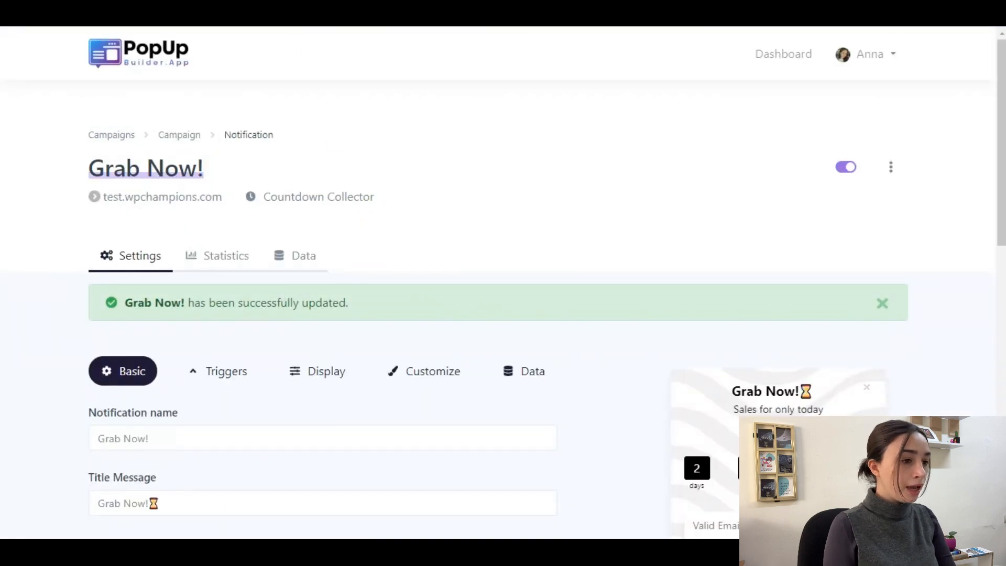
left_click(320, 8)
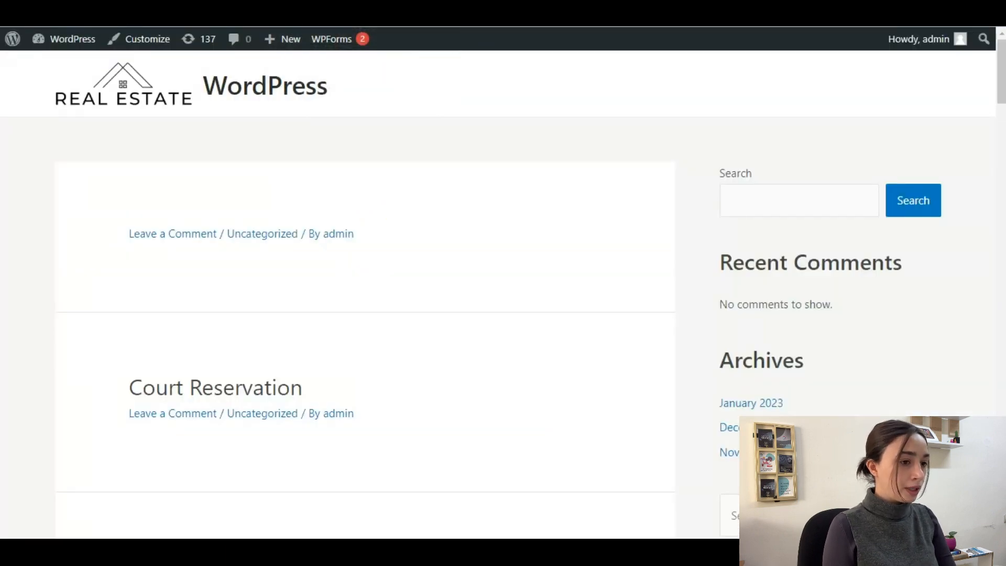
Step: Scroll the live blog until the Grab Now! countdown signup popup appears at lower left
scroll(465, 180, "down", 6)
scroll(577, 172, "up", 6)
scroll(581, 181, "down", 10)
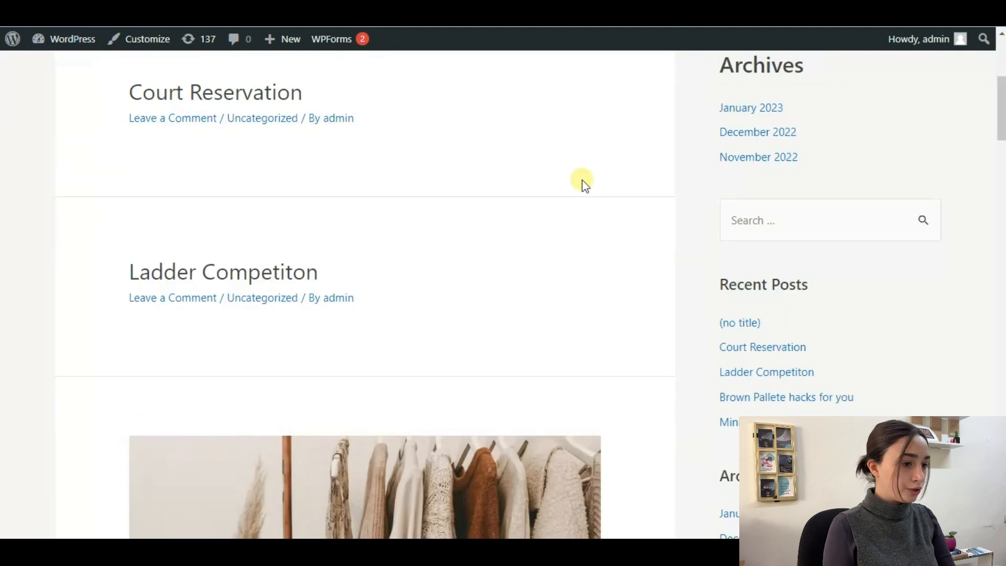
scroll(605, 164, "down", 5)
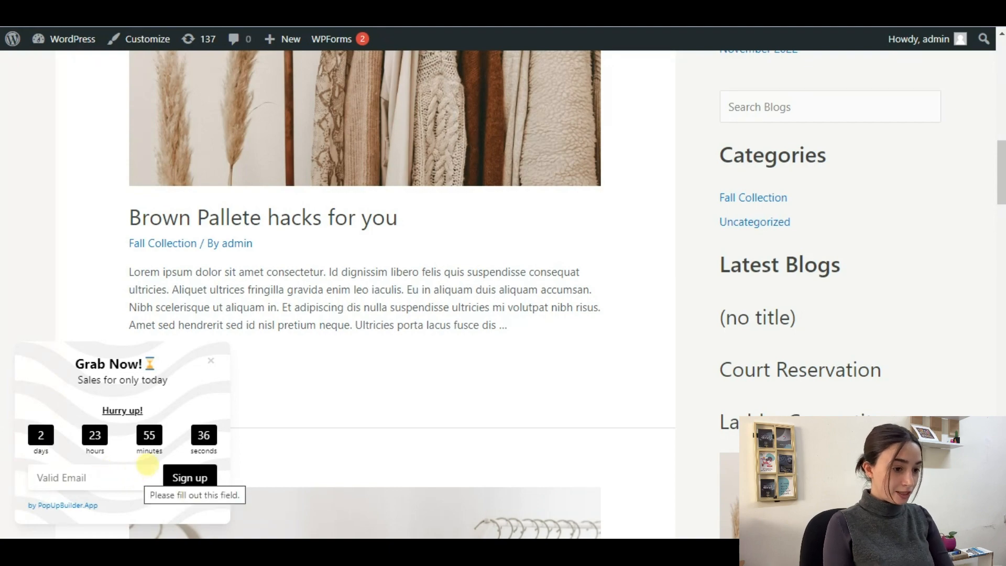
scroll(595, 239, "down", 8)
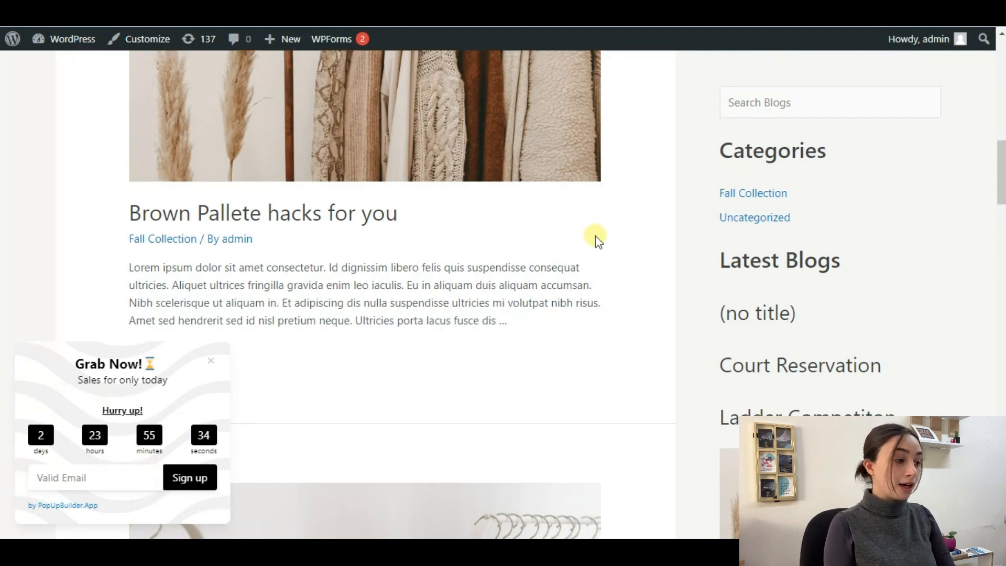
scroll(598, 249, "down", 2)
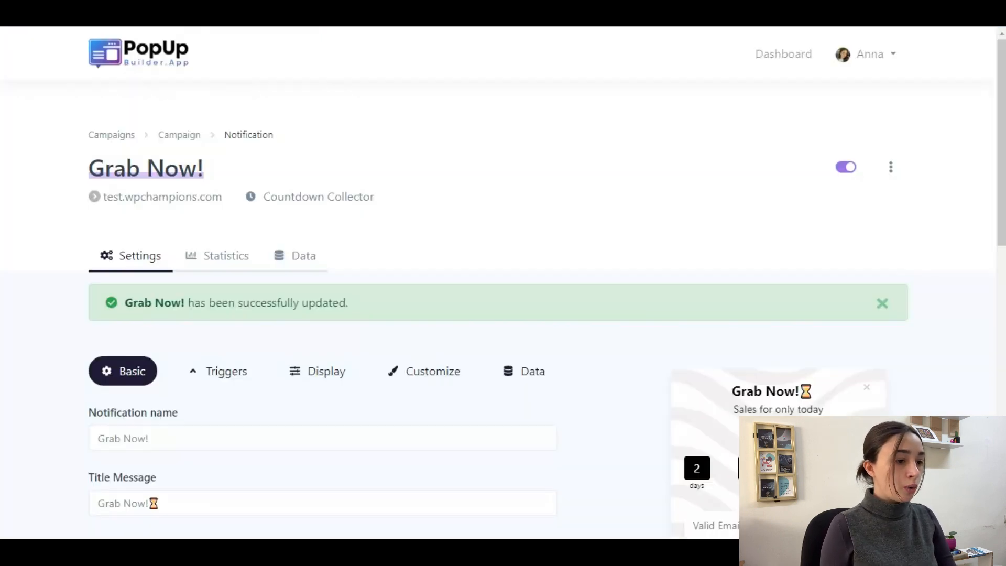
scroll(404, 218, "down", 8)
scroll(405, 245, "down", 2)
left_click(162, 313)
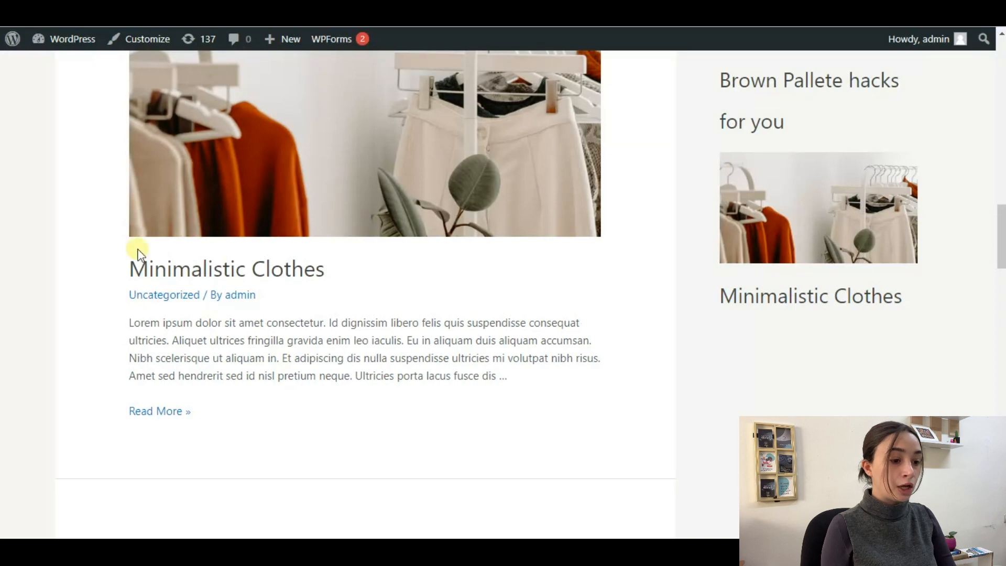
scroll(175, 294, "down", 4)
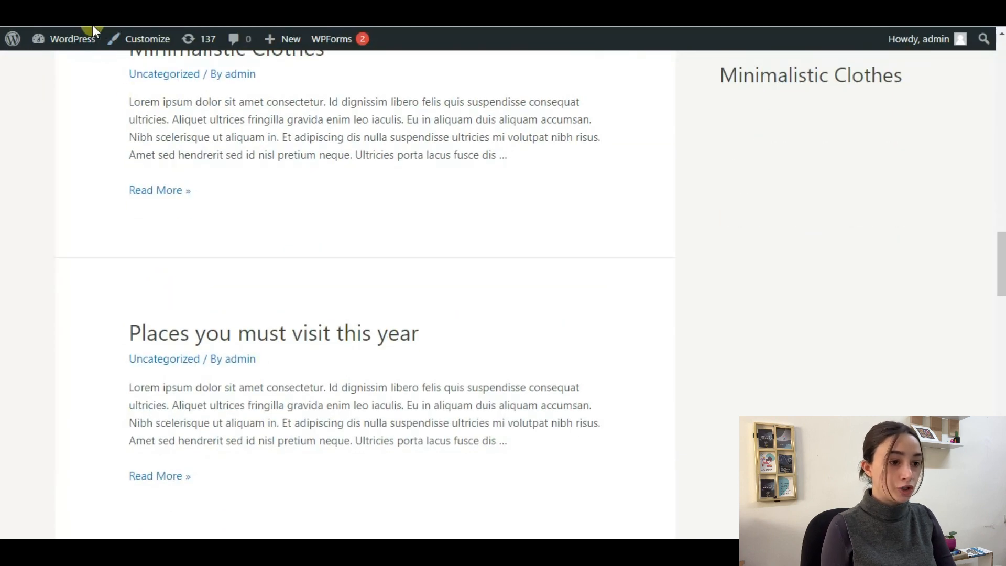
left_click(202, 7)
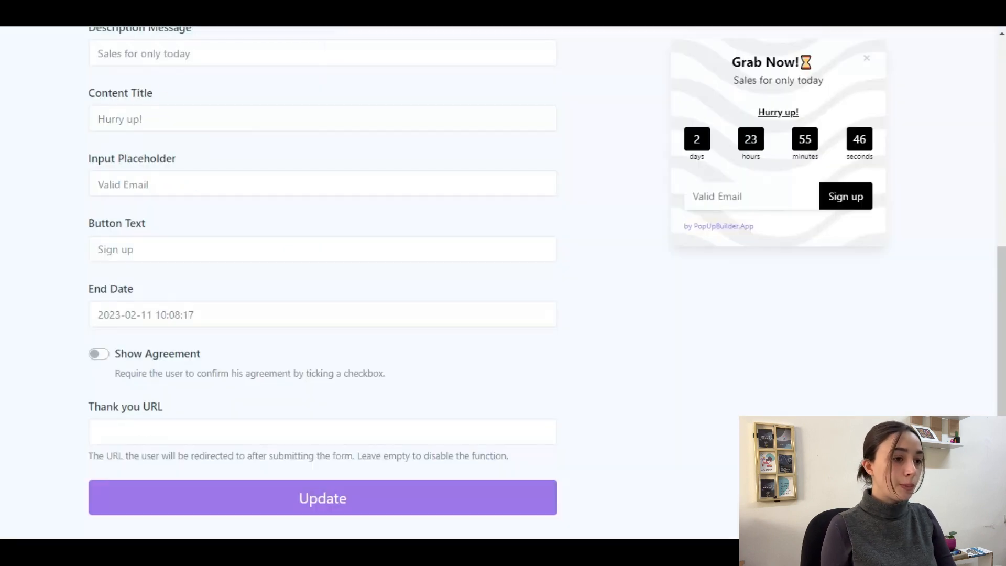
left_click(159, 325)
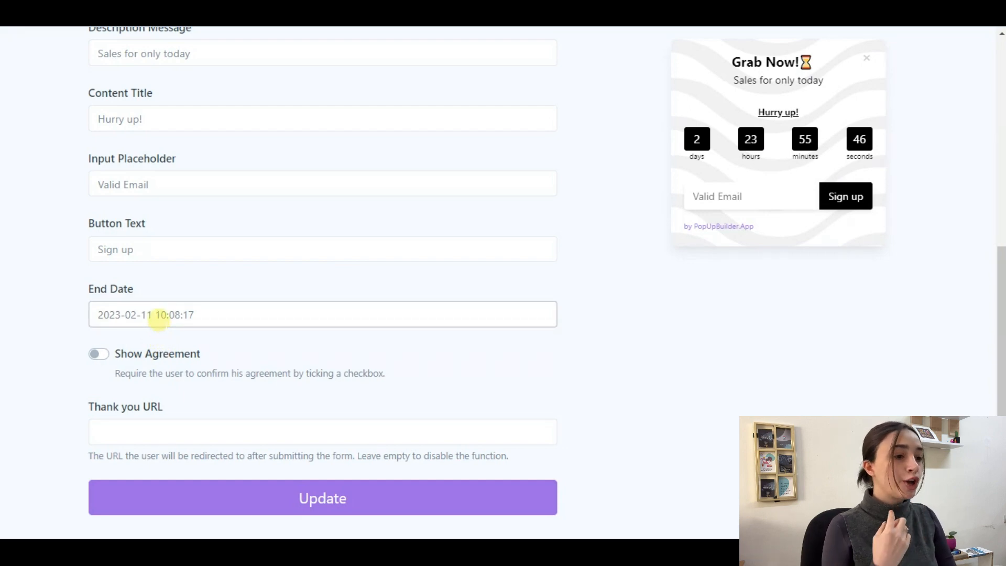